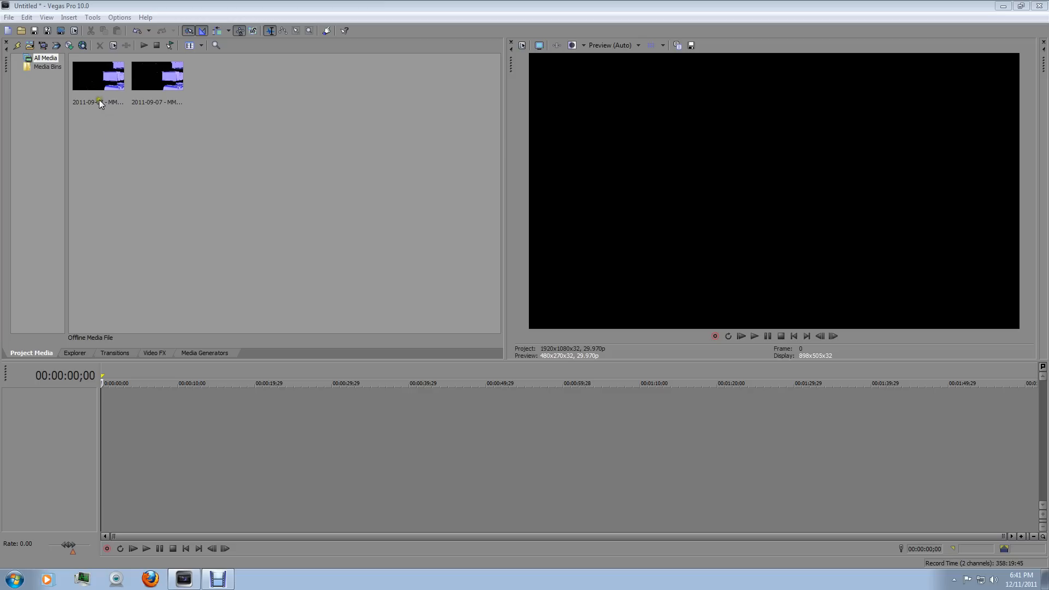
# Place the 15-second purple title clip at the timeline's start, preview it, and remove it again
pyautogui.click(99, 80)
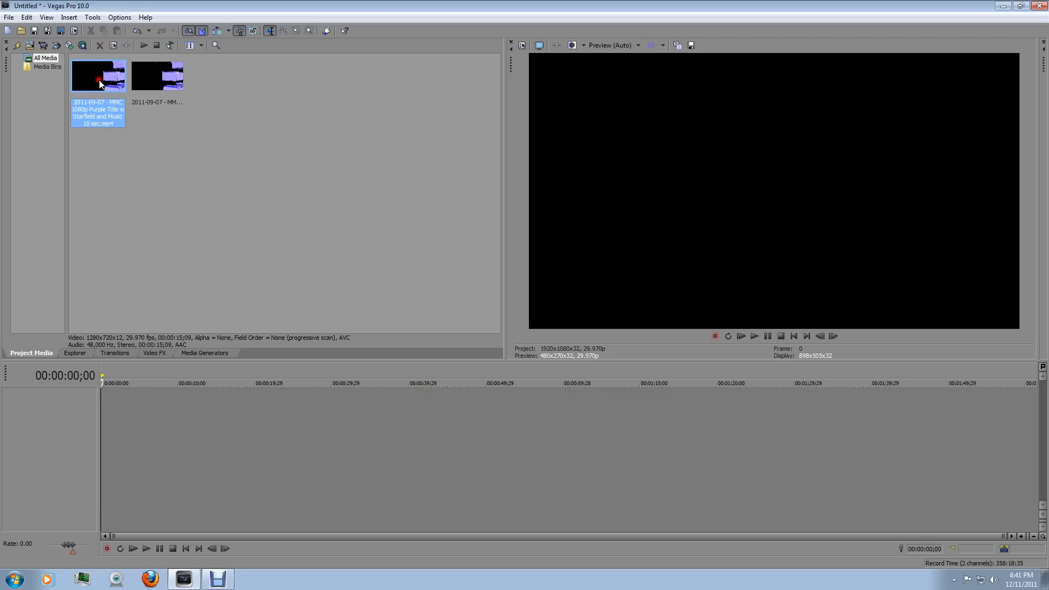
pyautogui.click(164, 81)
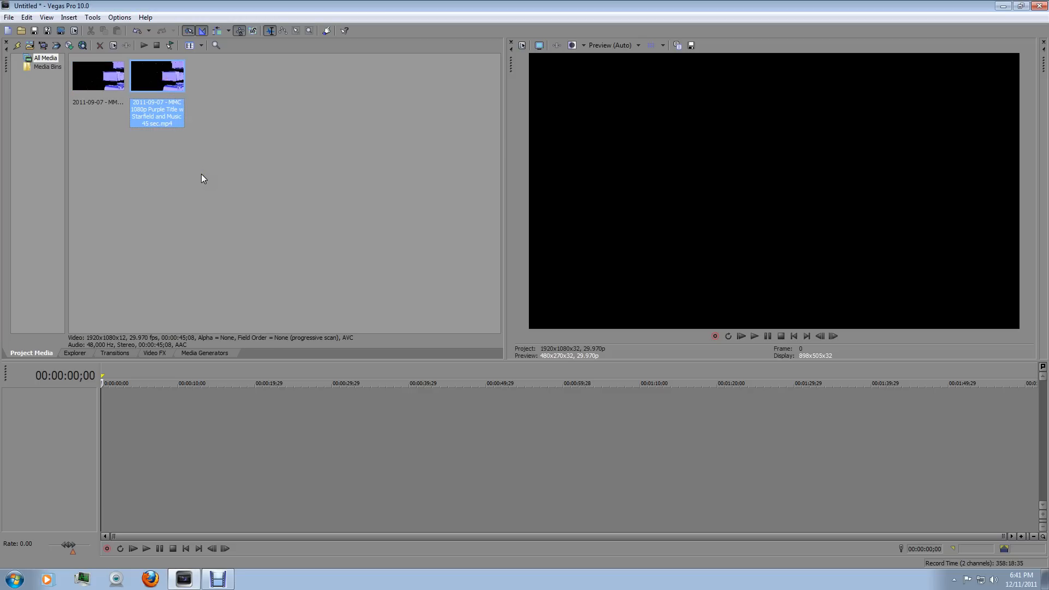
pyautogui.click(104, 101)
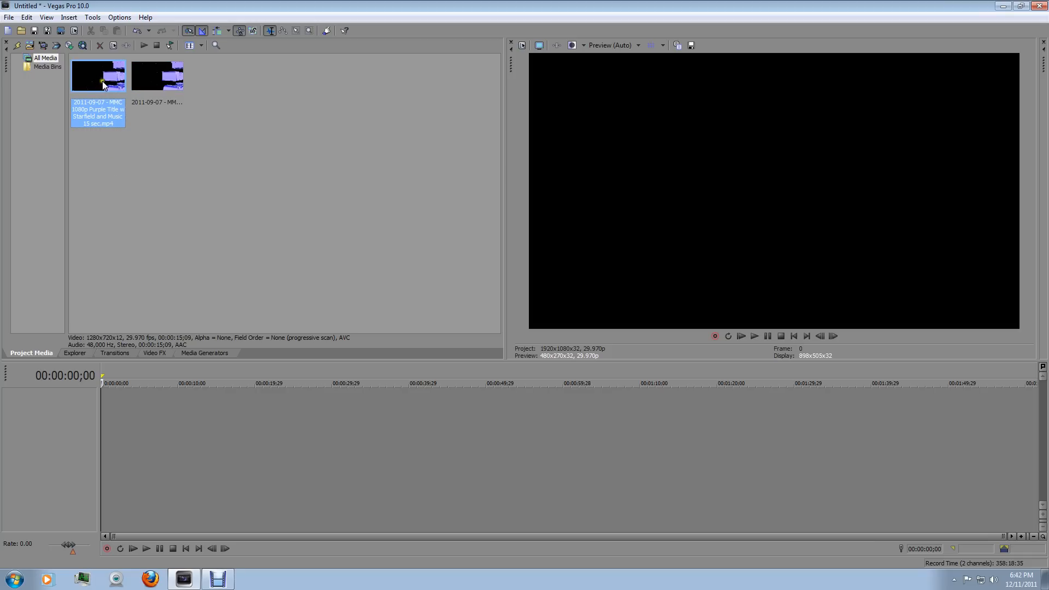
pyautogui.moveTo(99, 76); pyautogui.dragTo(108, 428)
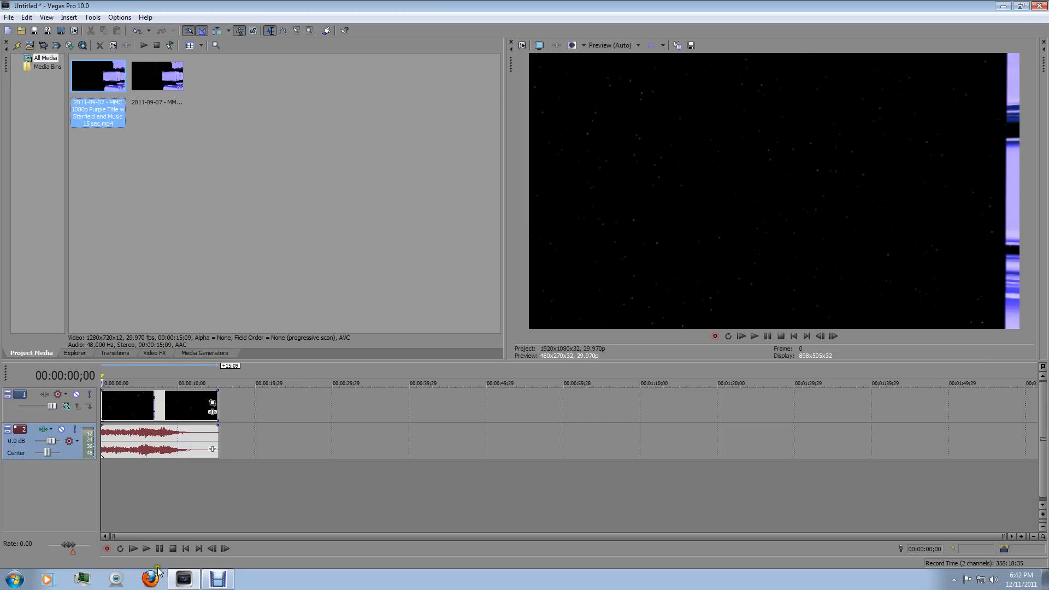
pyautogui.click(146, 548)
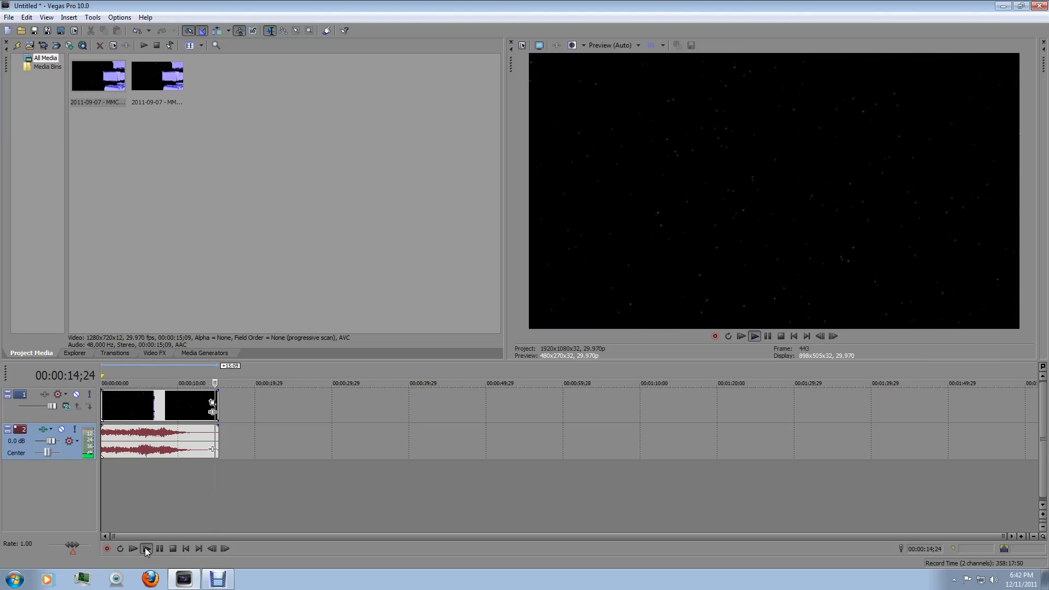
pyautogui.click(172, 549)
pyautogui.click(162, 405)
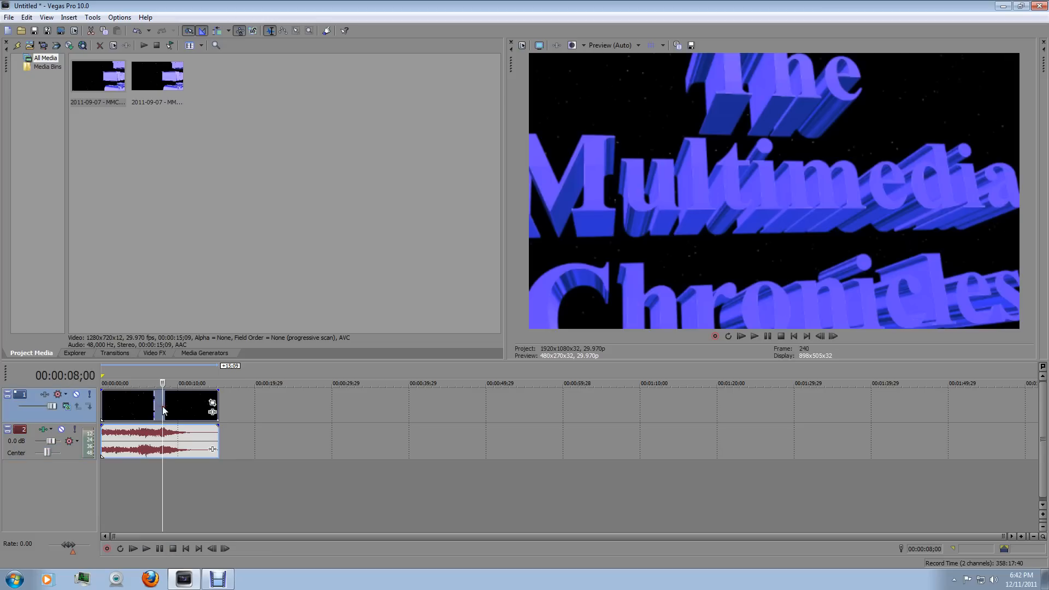
pyautogui.press('Delete')
# Place the 45-second purple title clip at the start of the timeline and play it from the beginning
pyautogui.moveTo(157, 76); pyautogui.dragTo(104, 419)
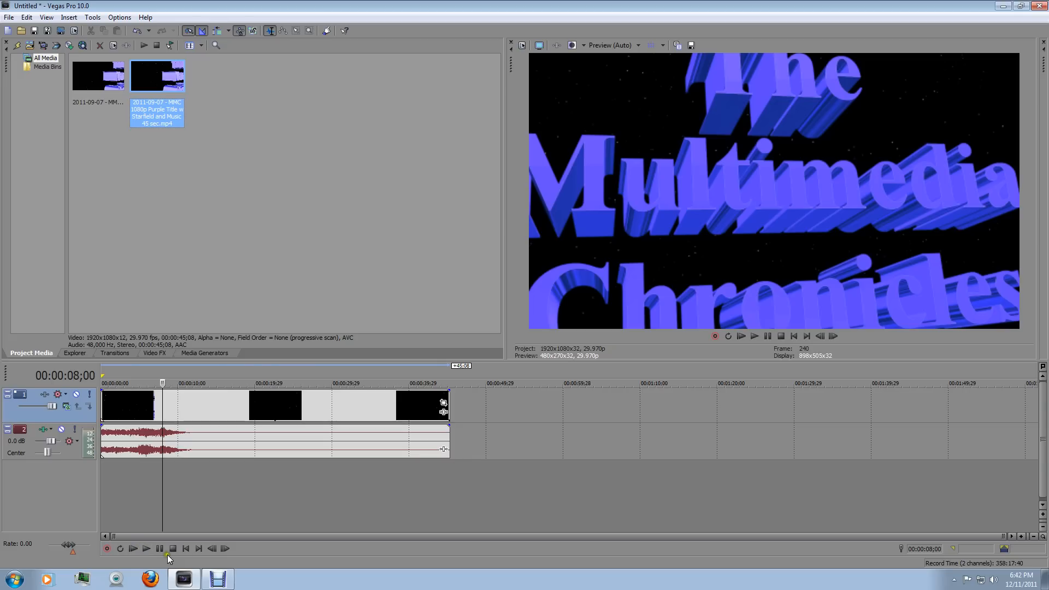
pyautogui.click(186, 548)
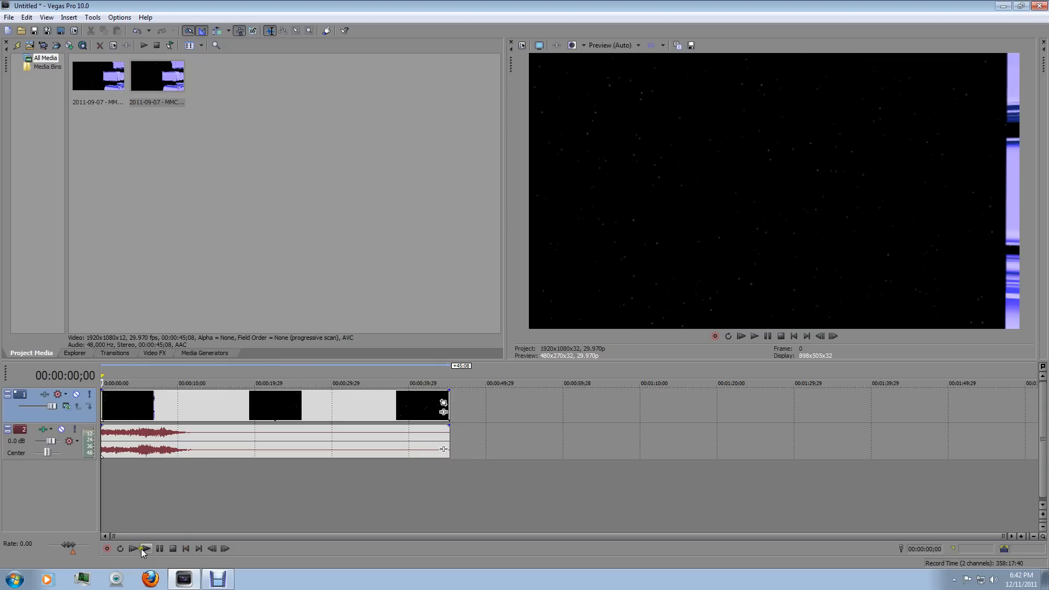
pyautogui.click(143, 549)
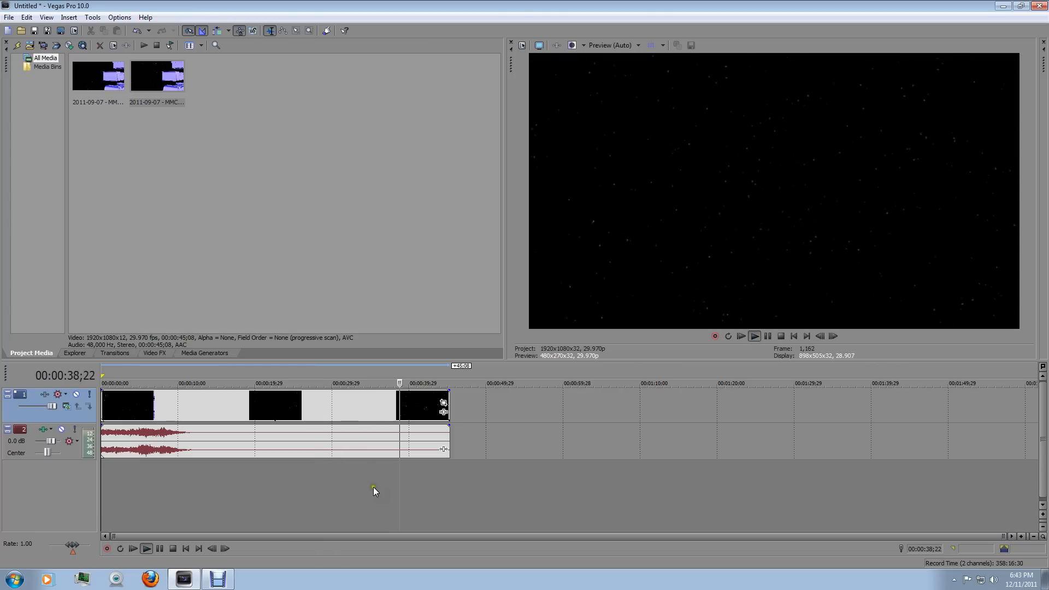
pyautogui.click(173, 548)
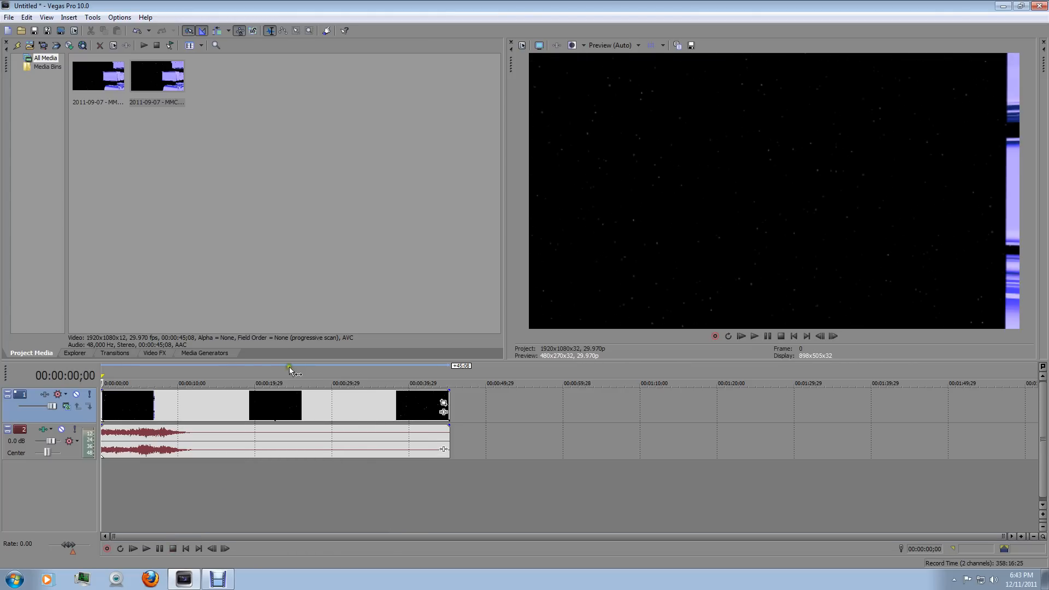
# Insert a new video track above the title clip's track
pyautogui.click(484, 404)
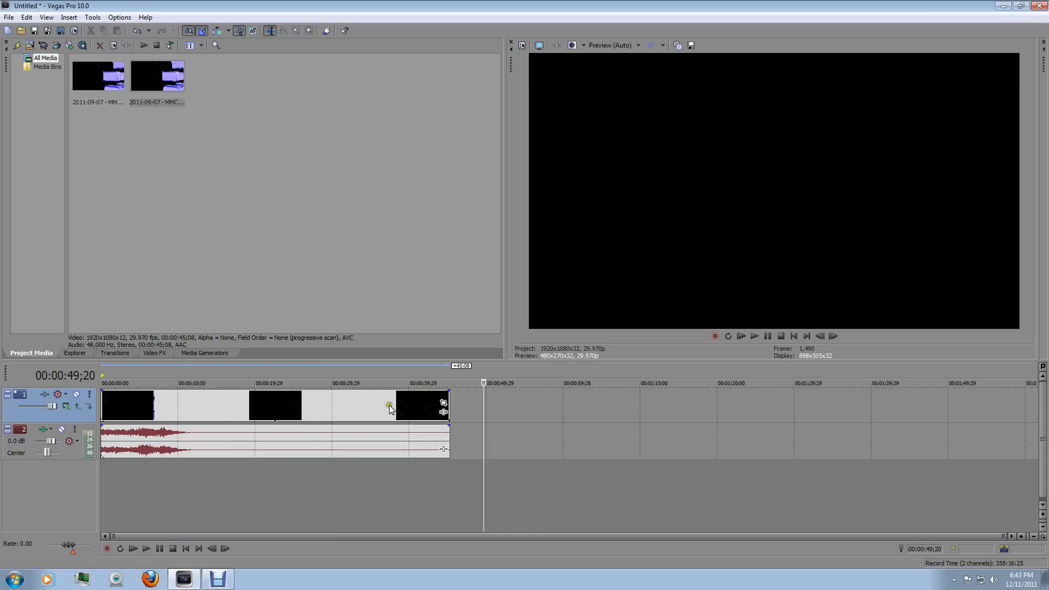
pyautogui.rightClick(507, 403)
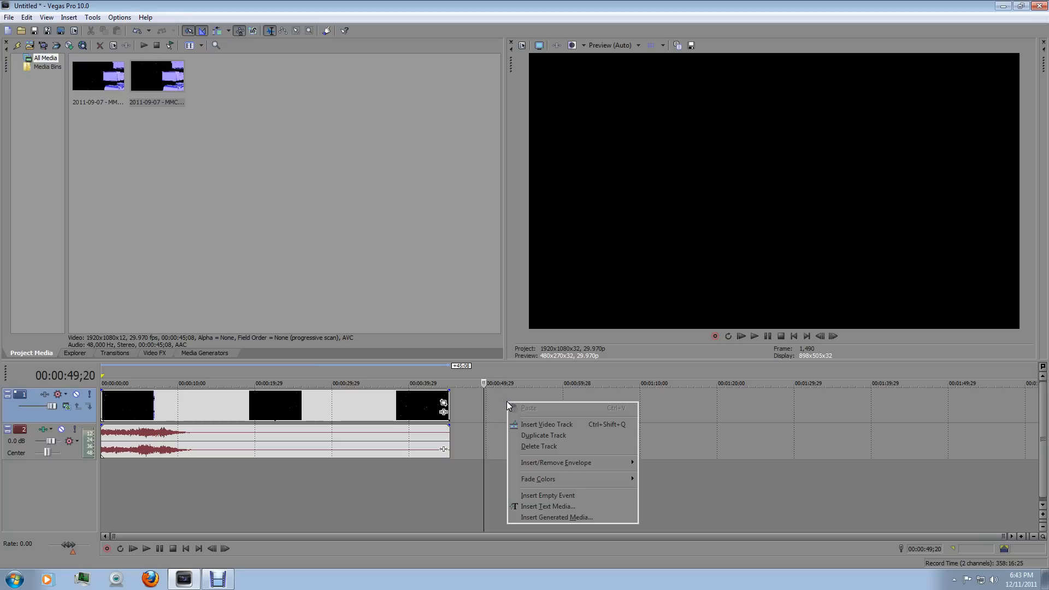
pyautogui.click(543, 425)
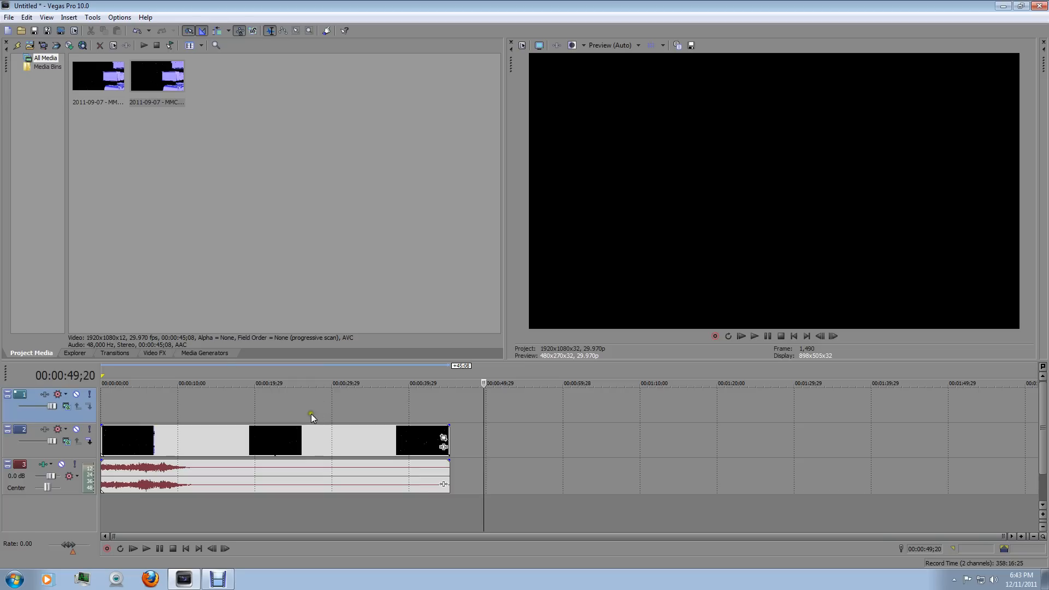
# Find where the title has cleared the starfield and insert a text media event at 00:00:09;06 on the empty upper track
pyautogui.click(176, 445)
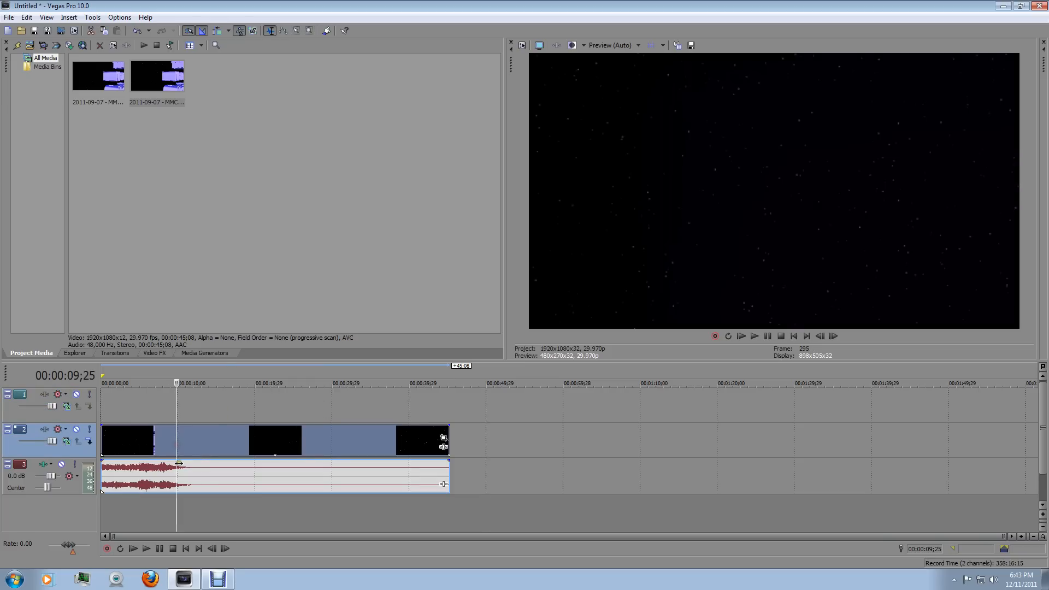
pyautogui.click(162, 451)
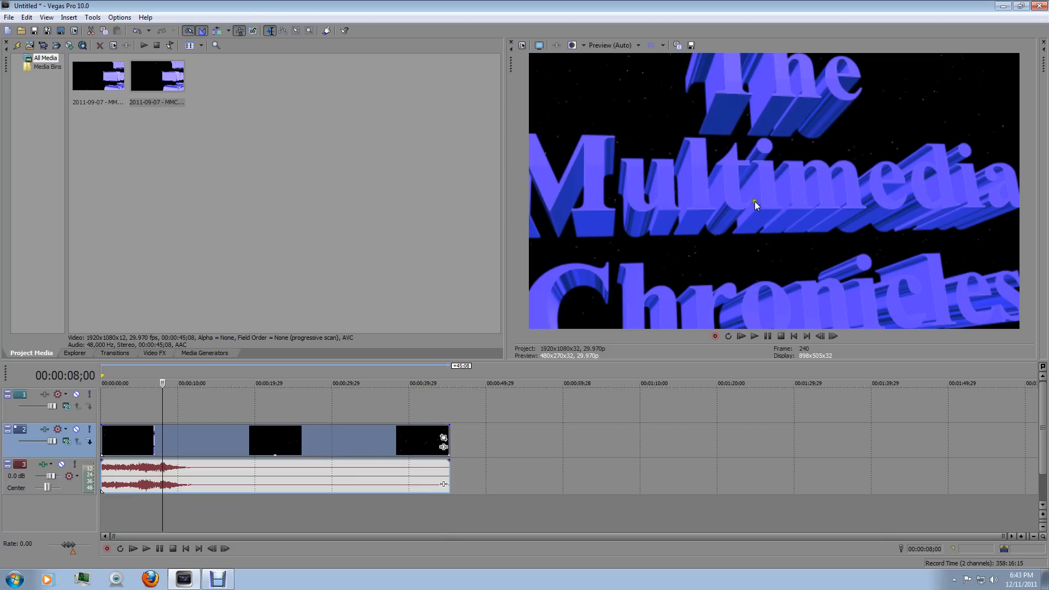
pyautogui.click(158, 549)
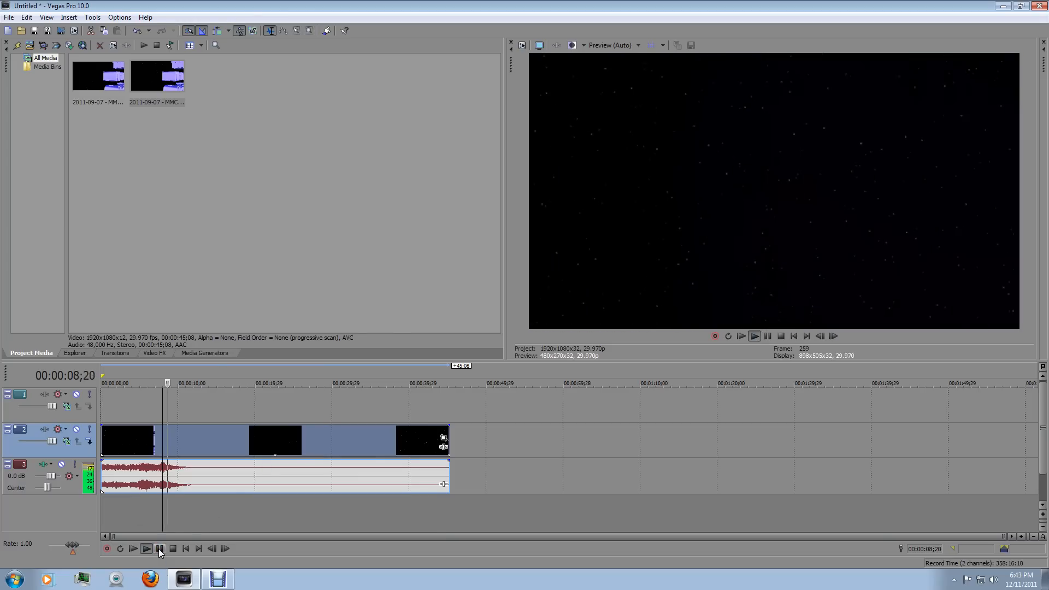
pyautogui.click(158, 549)
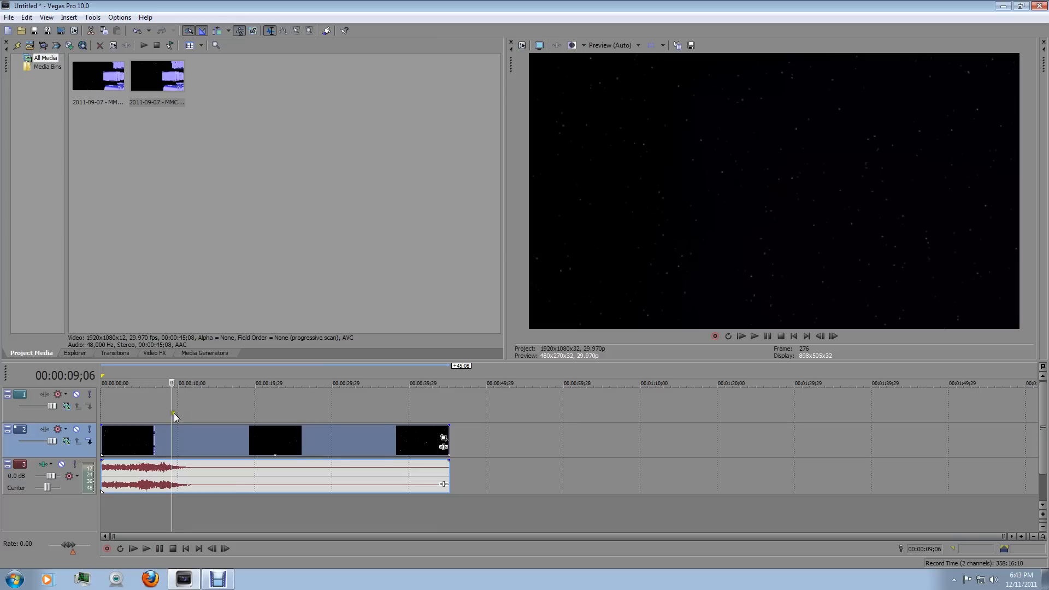
pyautogui.rightClick(188, 402)
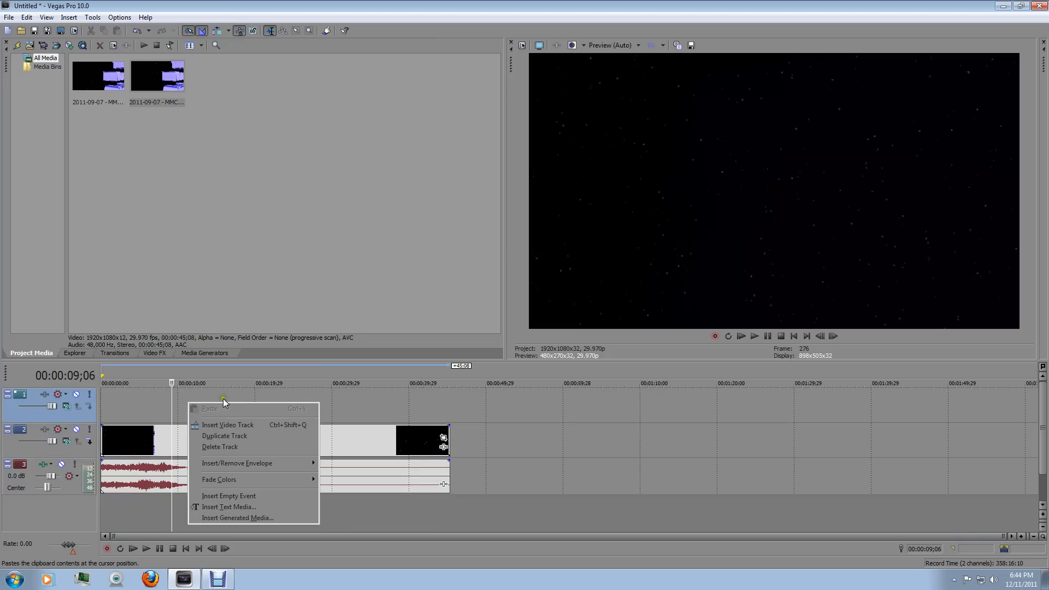
pyautogui.click(231, 508)
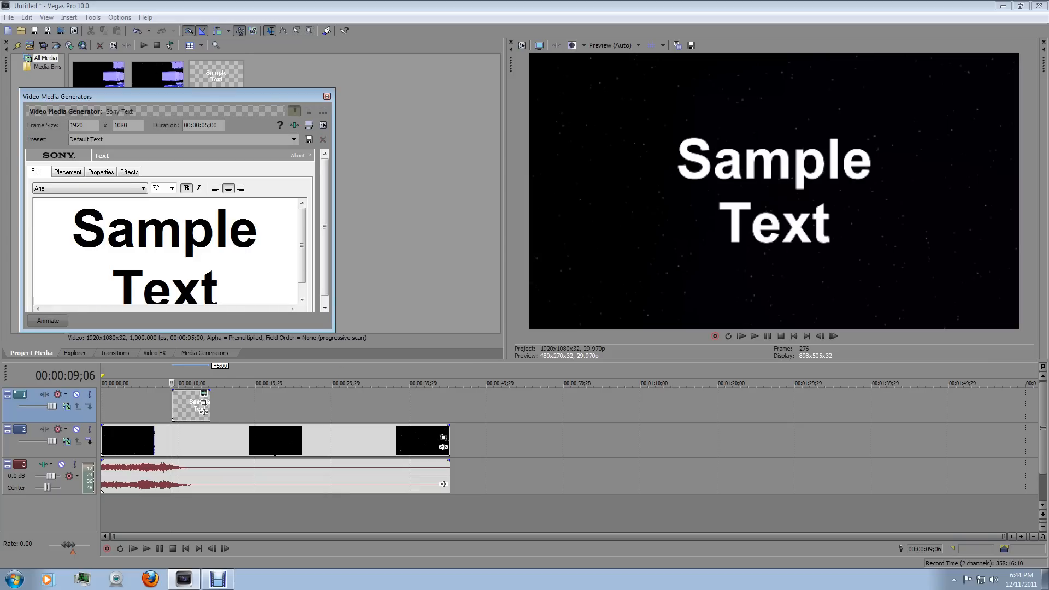
# Replace the sample text in the text event with the credited person's name
pyautogui.click(72, 225)
pyautogui.moveTo(72, 226); pyautogui.dragTo(235, 284)
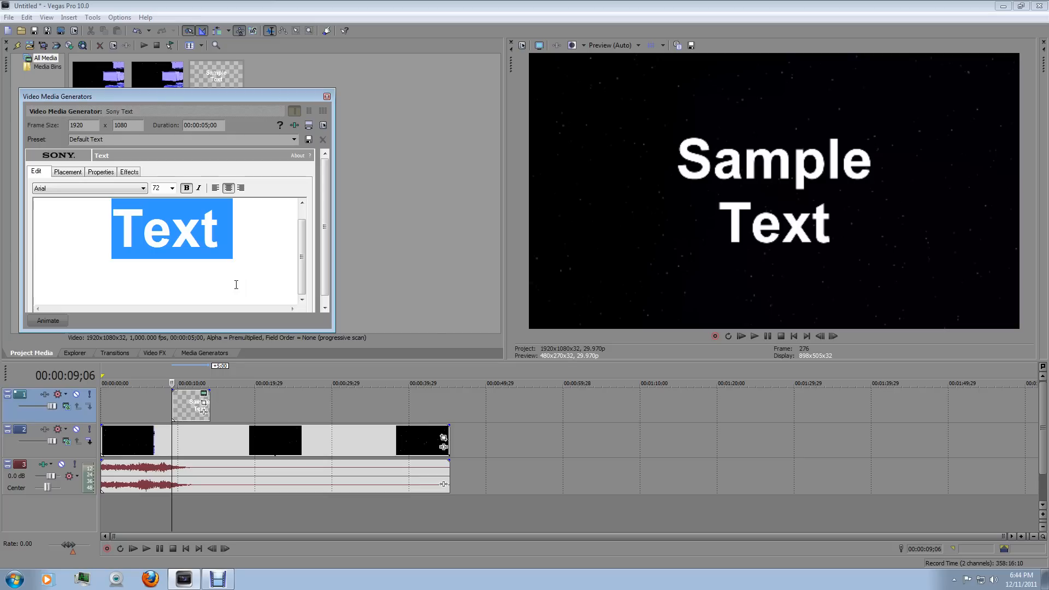
pyautogui.write('Razman')
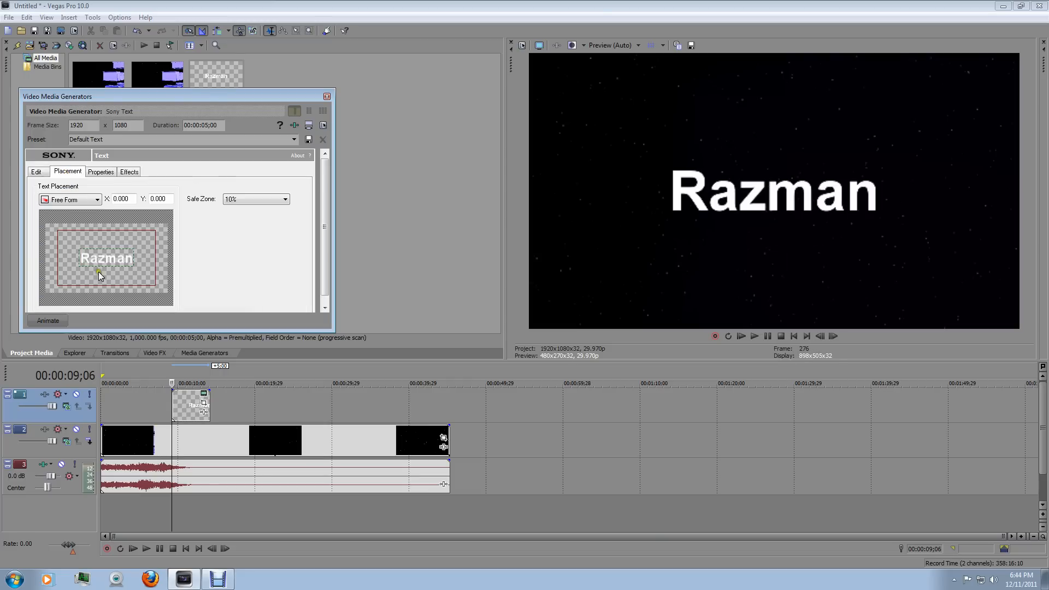
# Set the text placement to Top Center and move the text slightly higher, to a Y position of about -0.653
pyautogui.click(97, 199)
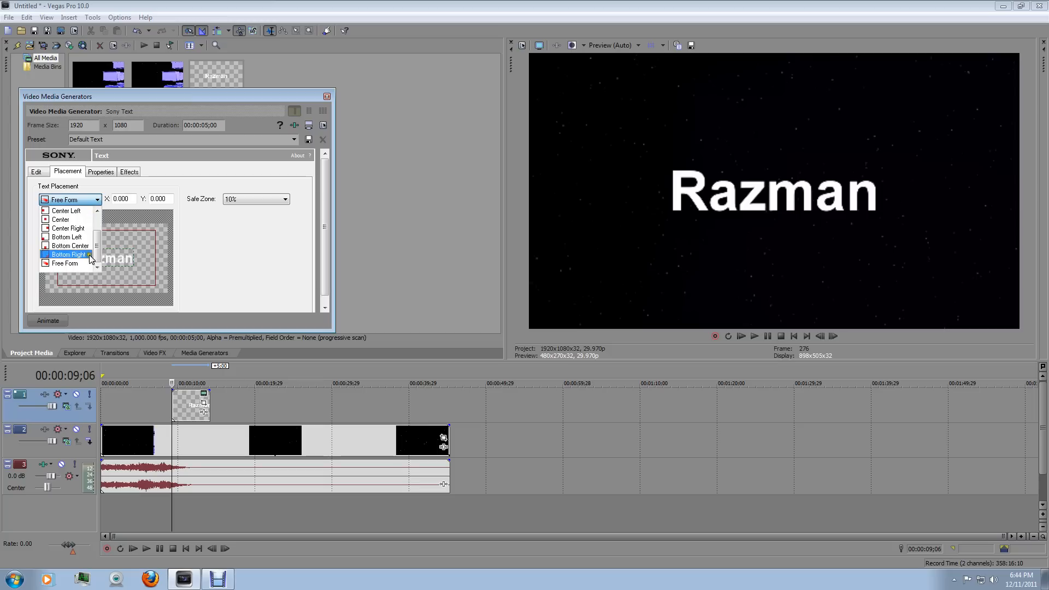
pyautogui.moveTo(98, 227); pyautogui.dragTo(98, 225)
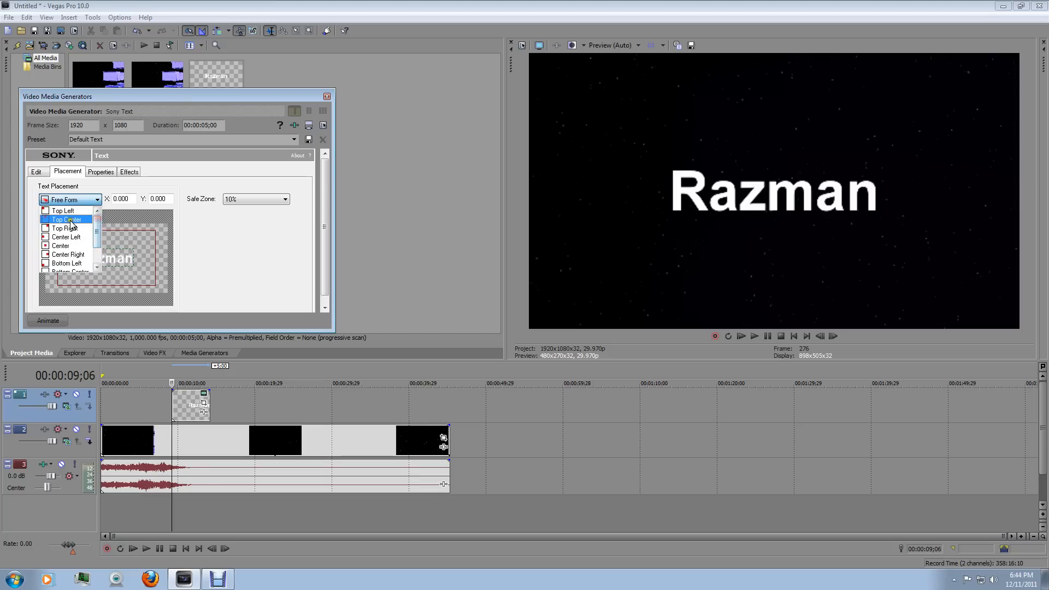
pyautogui.click(71, 220)
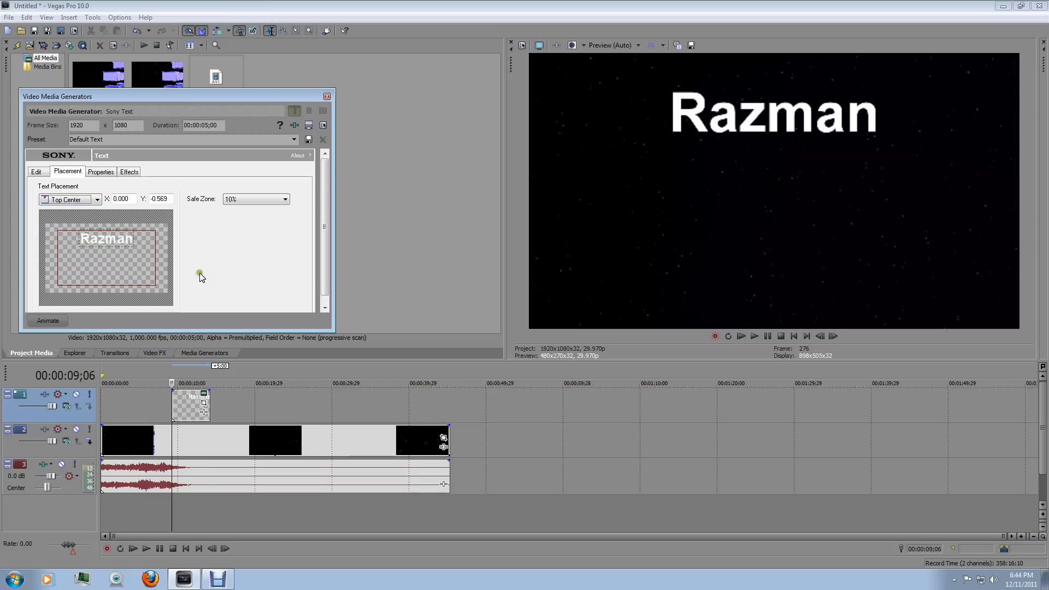
pyautogui.moveTo(111, 241); pyautogui.dragTo(110, 239)
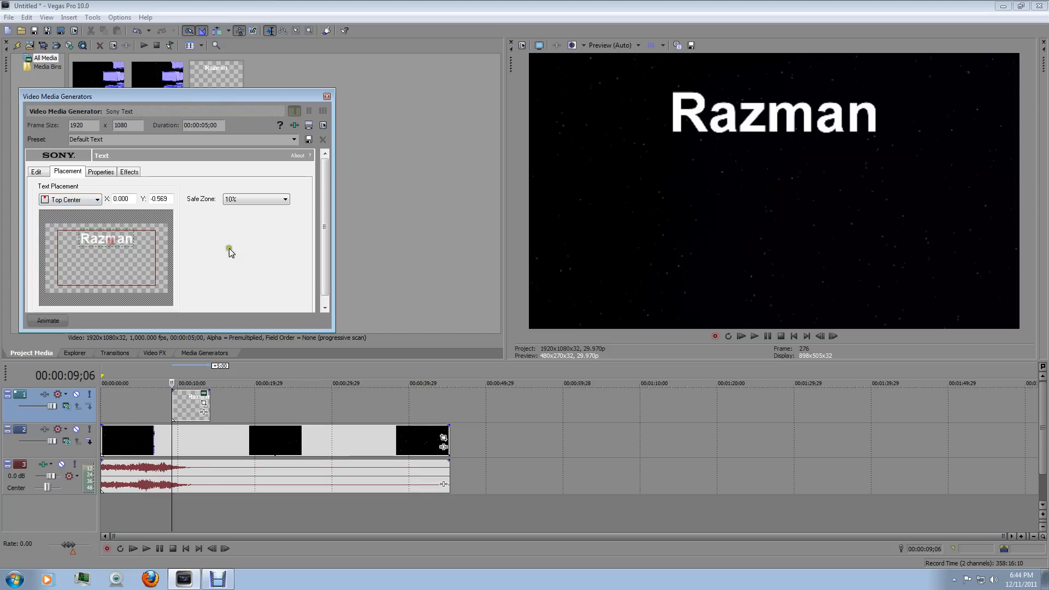
pyautogui.moveTo(121, 244); pyautogui.dragTo(121, 242)
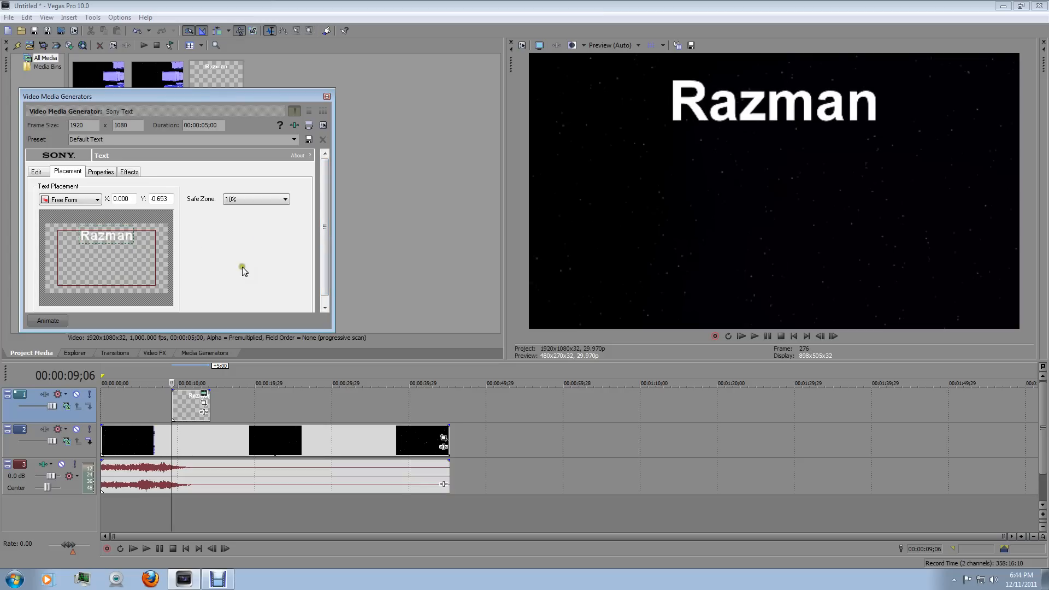
# Fine-tune the text's vertical placement to a Y position of -0.625
pyautogui.press('Down')
pyautogui.press('Down')
pyautogui.press('Down')
pyautogui.press('Down')
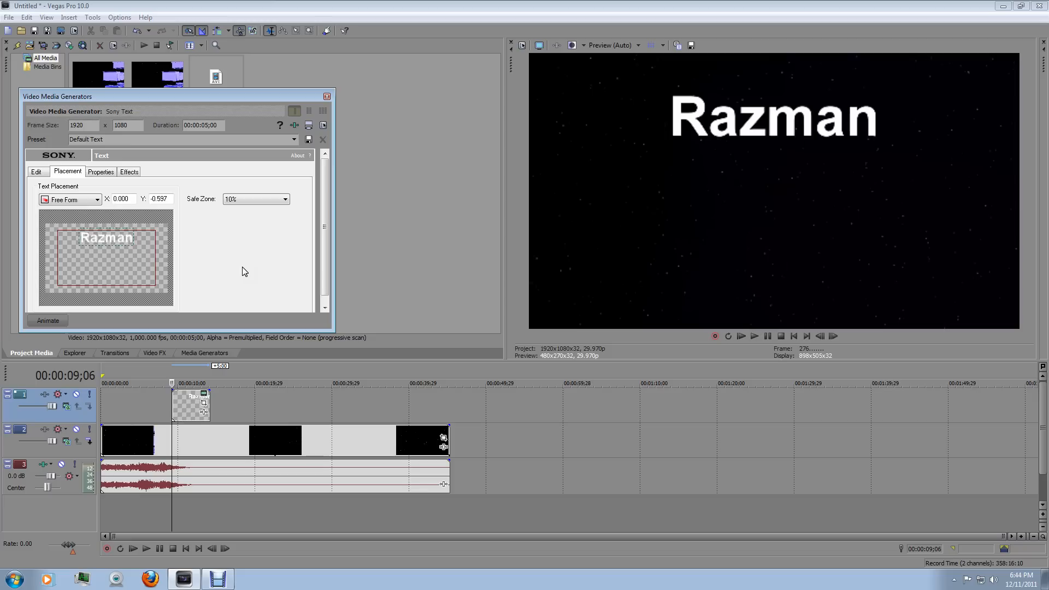
pyautogui.press('Up')
pyautogui.press('Up')
pyautogui.press('Up')
pyautogui.press('Up')
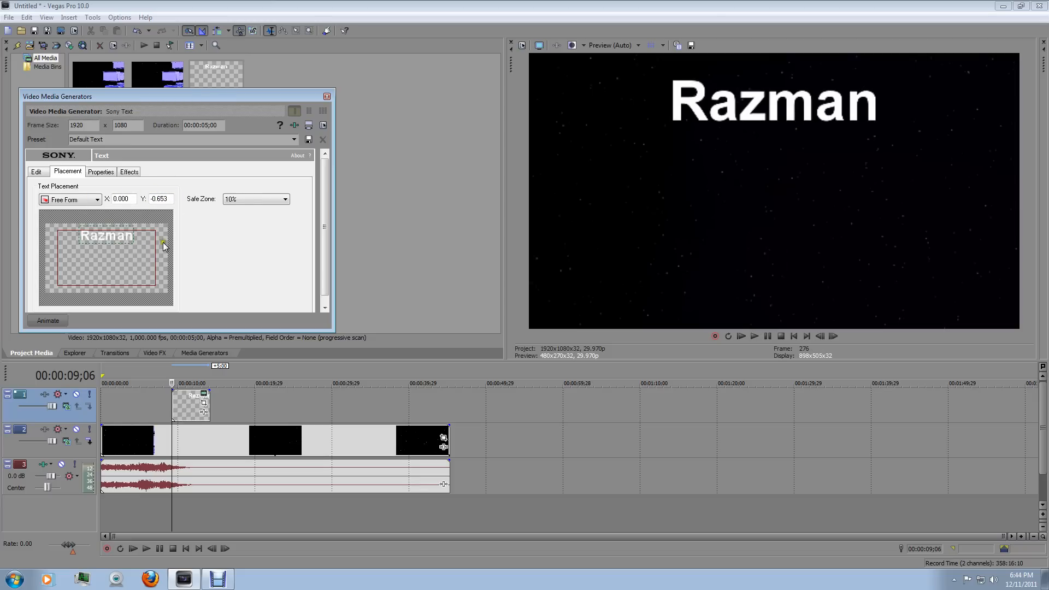
pyautogui.press('Down')
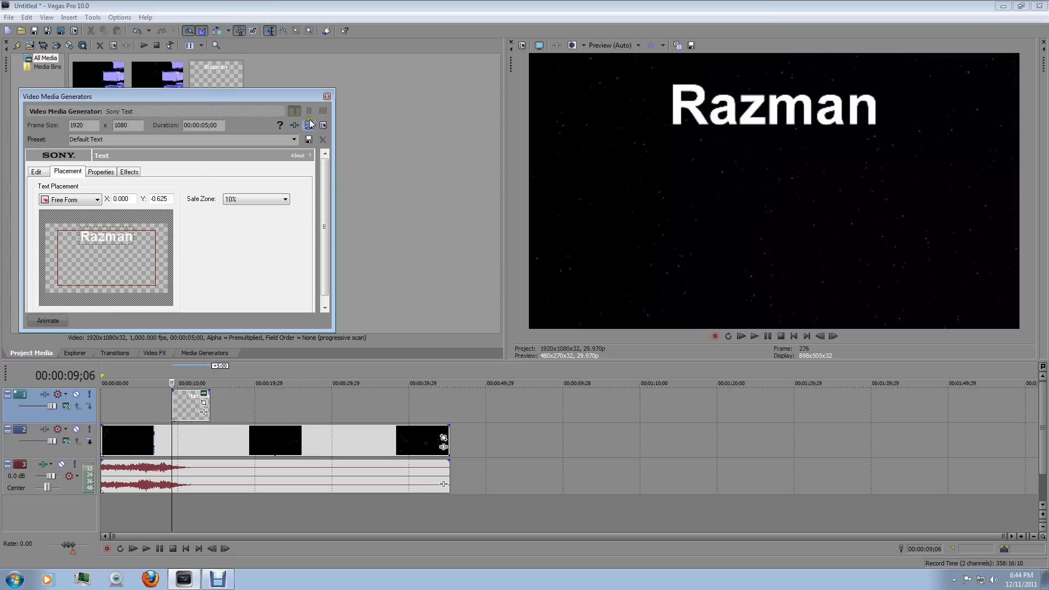
# Try out fonts for the name text, starting with Arno Pro, and settle on BATAVIA
pyautogui.click(37, 171)
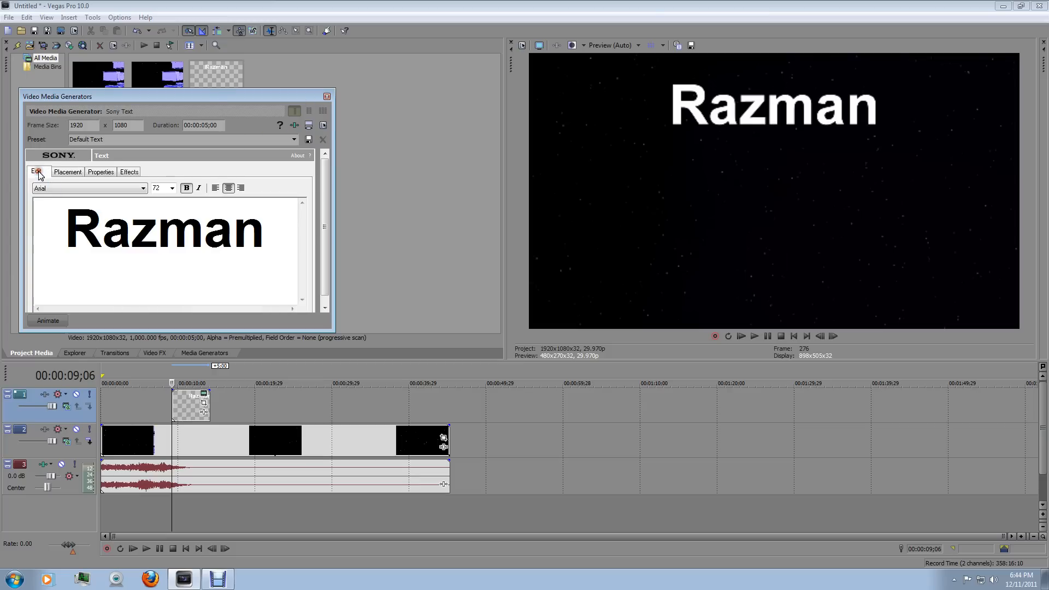
pyautogui.click(142, 188)
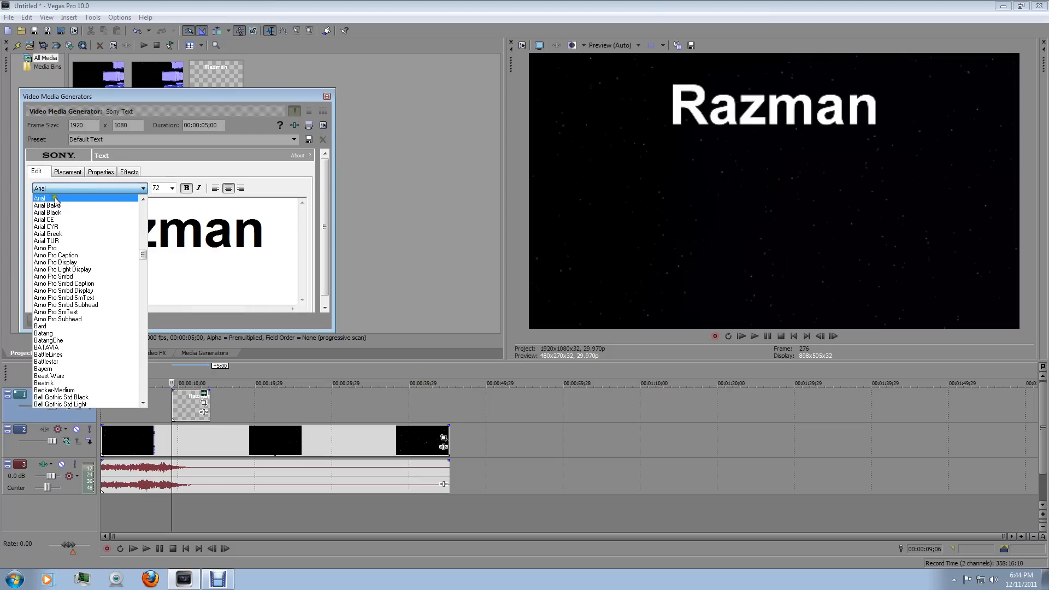
pyautogui.click(56, 248)
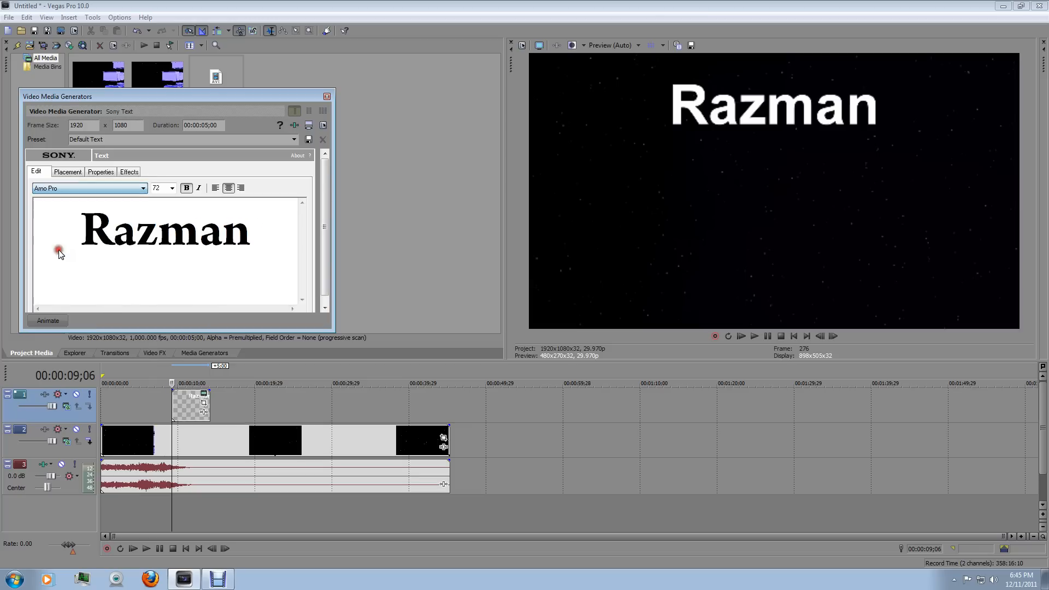
pyautogui.press('Down')
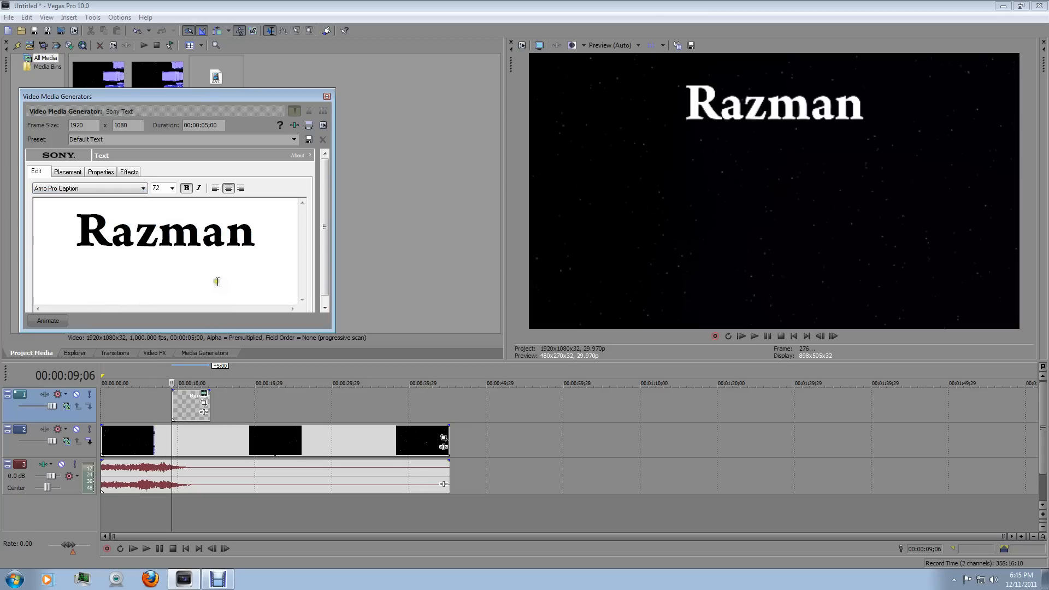
pyautogui.press('Down')
pyautogui.press('Down')
pyautogui.press('Down')
pyautogui.press('Down')
pyautogui.press('Down')
pyautogui.press('Down')
pyautogui.press('Down')
pyautogui.press('Down')
pyautogui.press('Down')
pyautogui.press('Down')
pyautogui.press('Down')
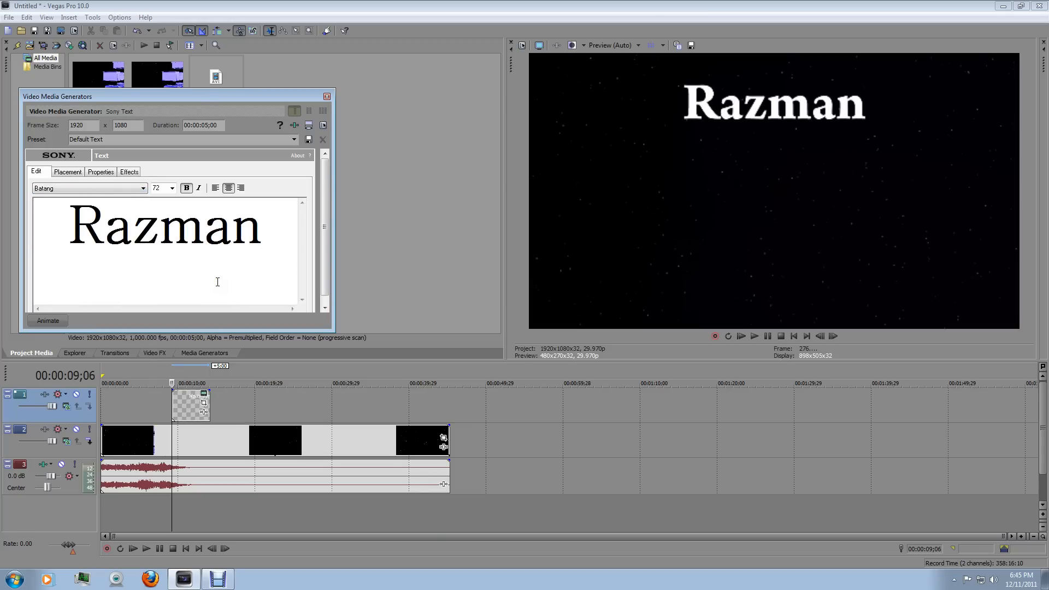
pyautogui.press('Down')
pyautogui.press('Down')
pyautogui.press('Down')
pyautogui.press('Down')
pyautogui.press('Down')
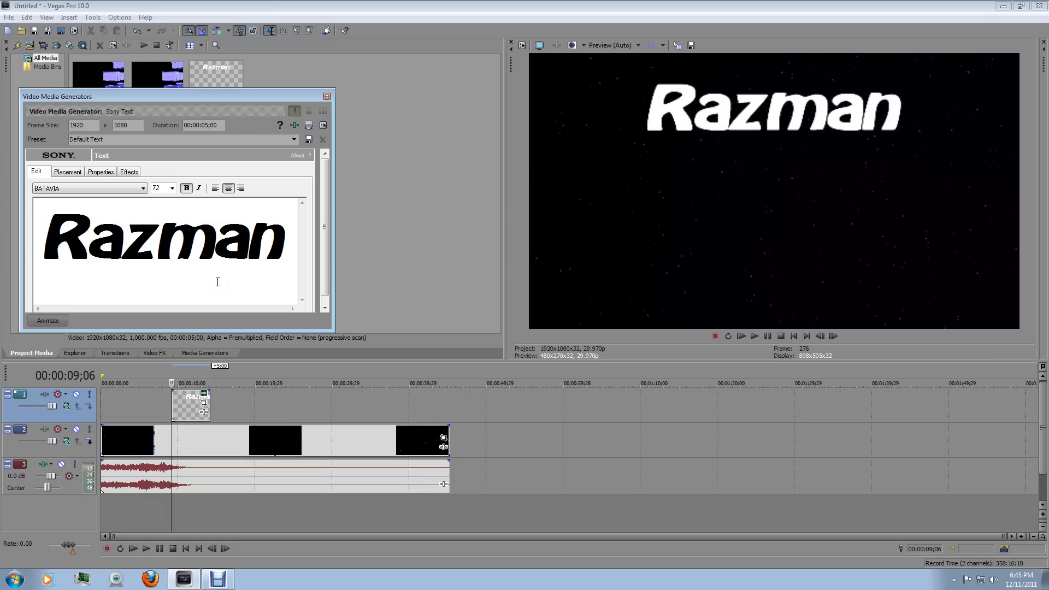
# Turn off bold for the name text, try a tiny font size and 504, and set the size to 72
pyautogui.click(187, 188)
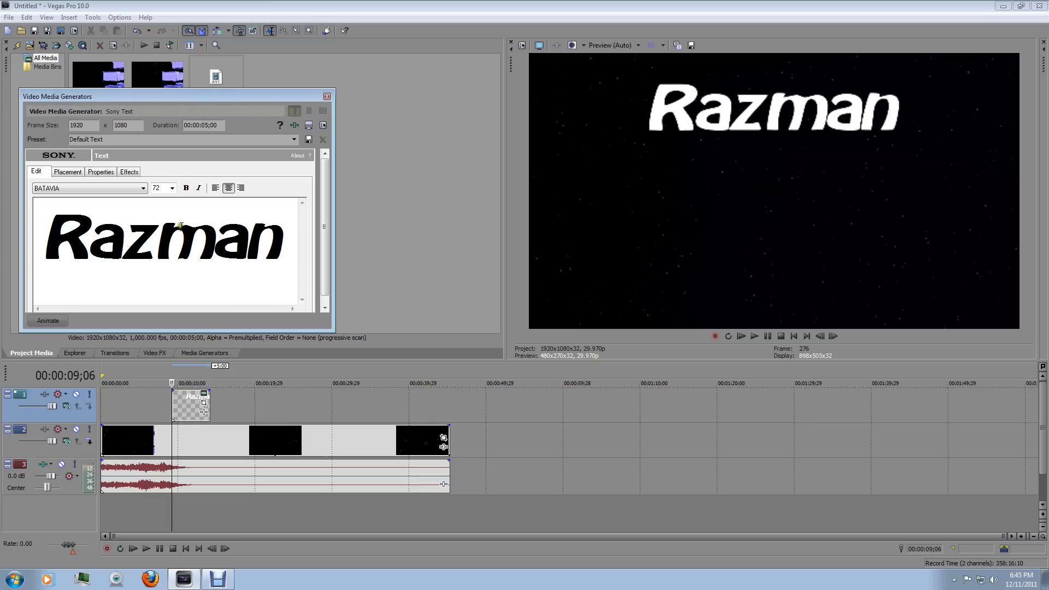
pyautogui.click(173, 189)
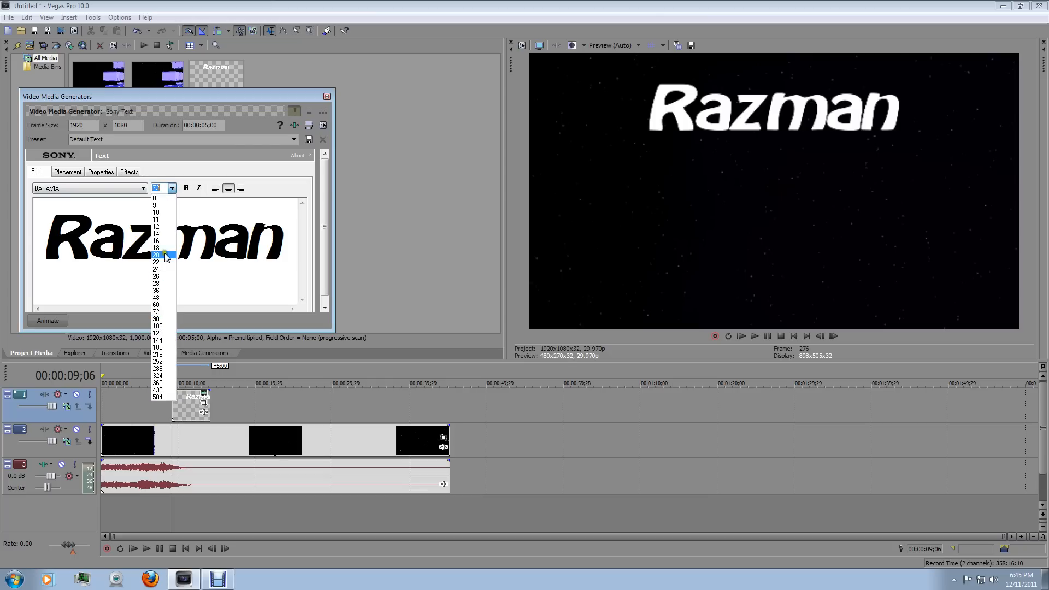
pyautogui.click(165, 206)
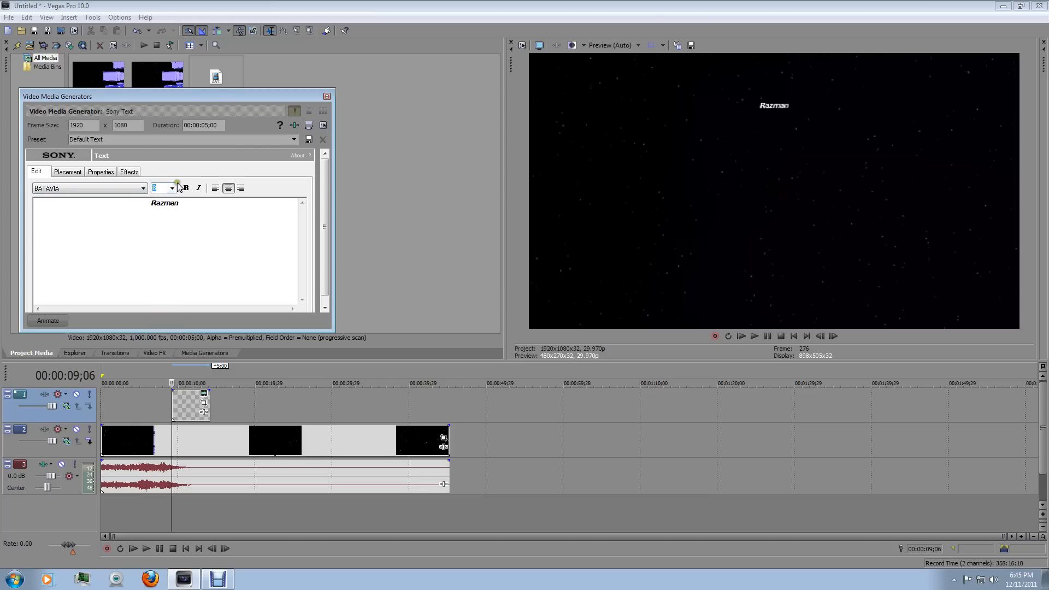
pyautogui.click(173, 188)
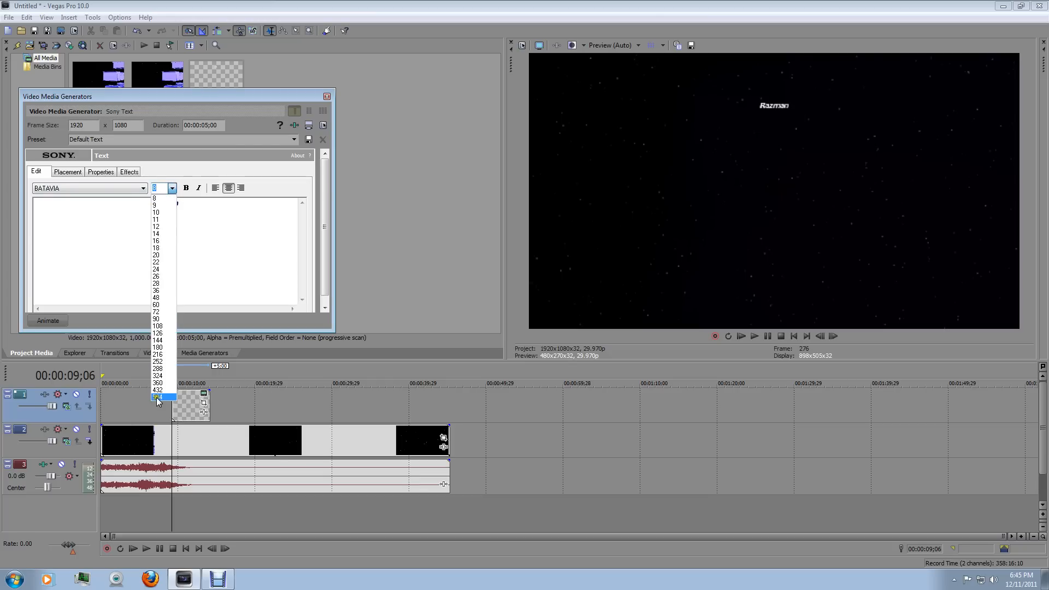
pyautogui.click(159, 396)
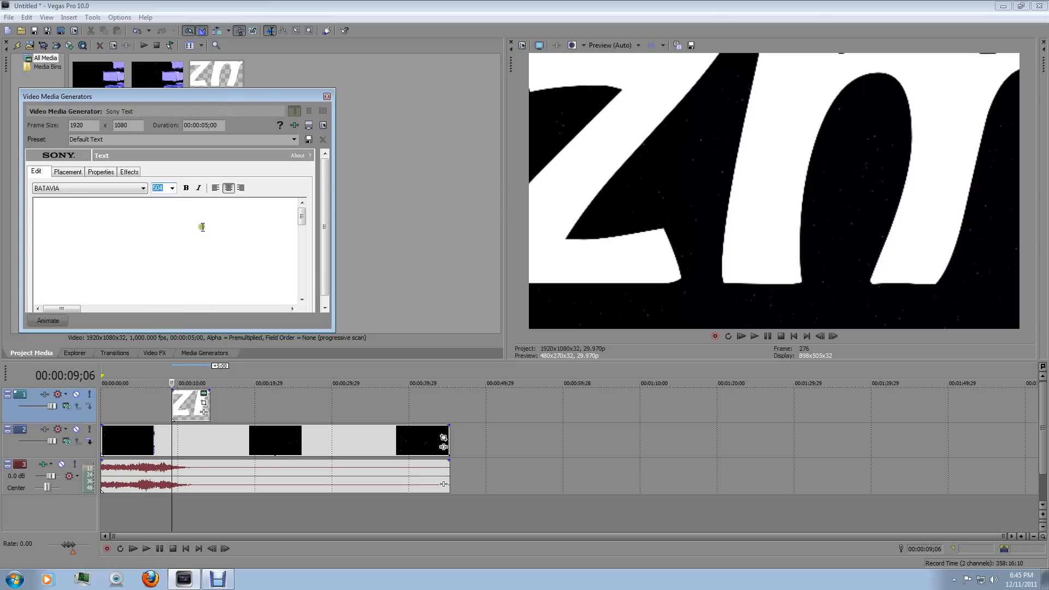
pyautogui.click(172, 189)
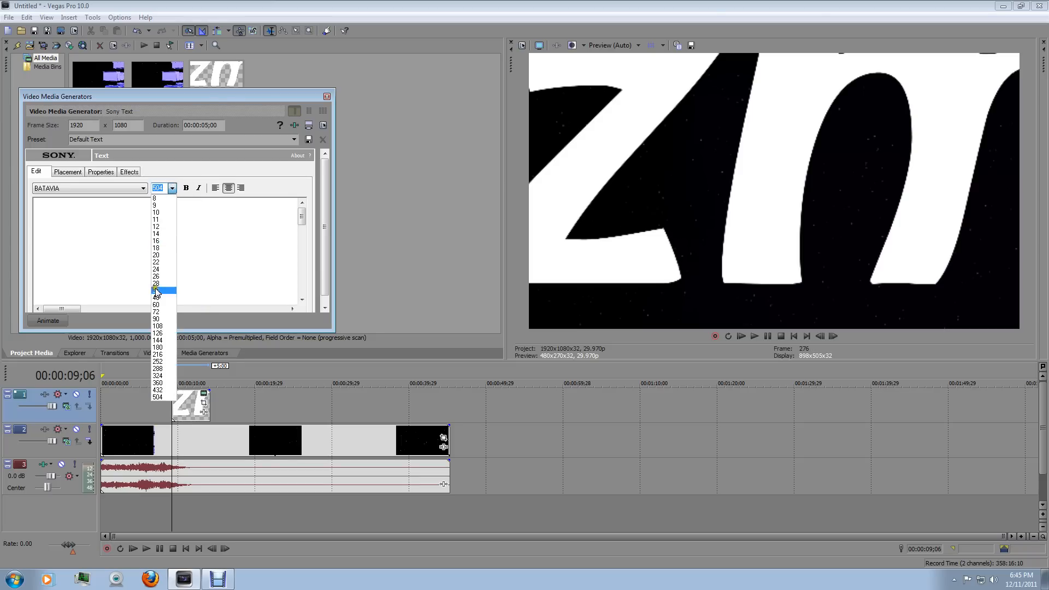
pyautogui.click(162, 312)
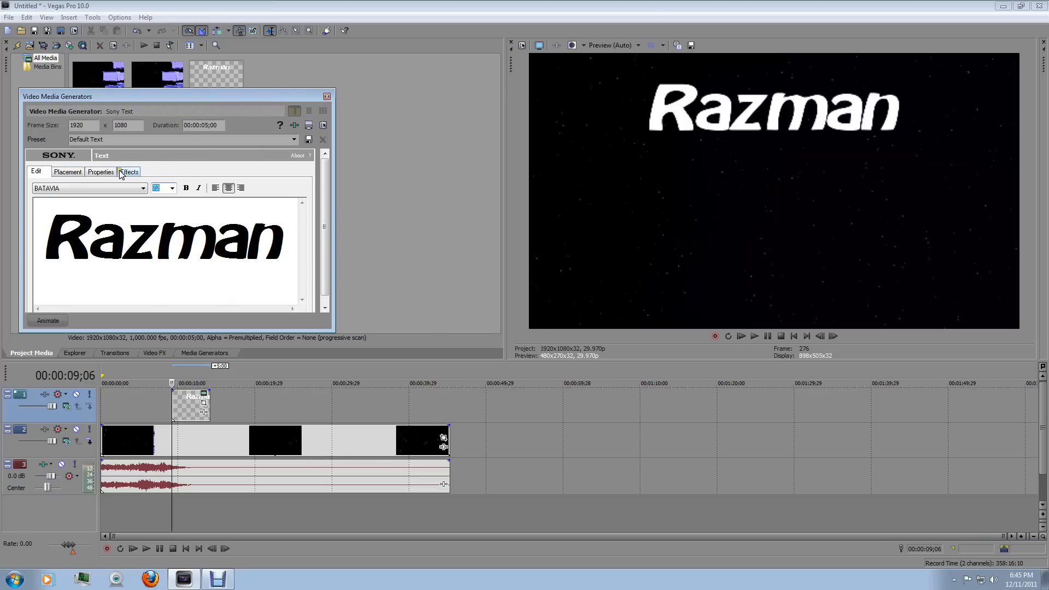
# Color the name text cyan with RGB 0, 255, 255 and close the text generator window
pyautogui.click(99, 173)
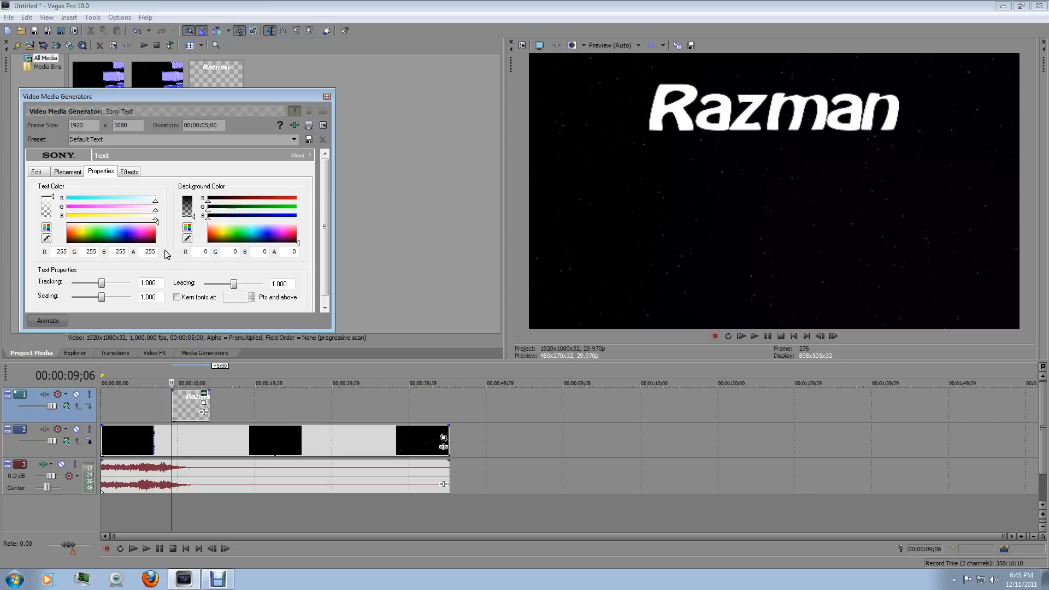
pyautogui.click(110, 233)
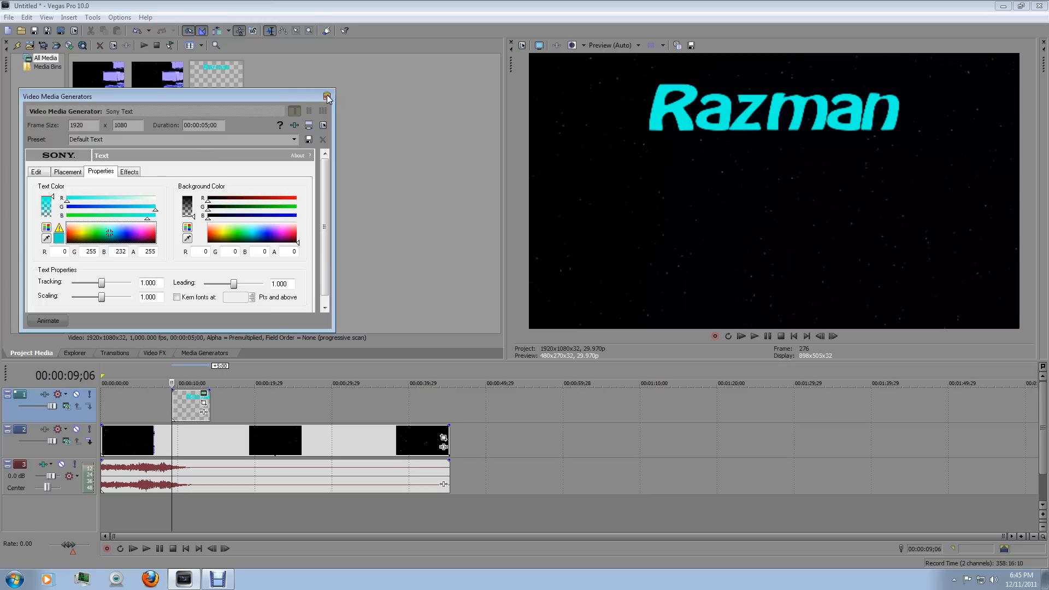
pyautogui.click(147, 219)
pyautogui.moveTo(147, 220); pyautogui.dragTo(168, 227)
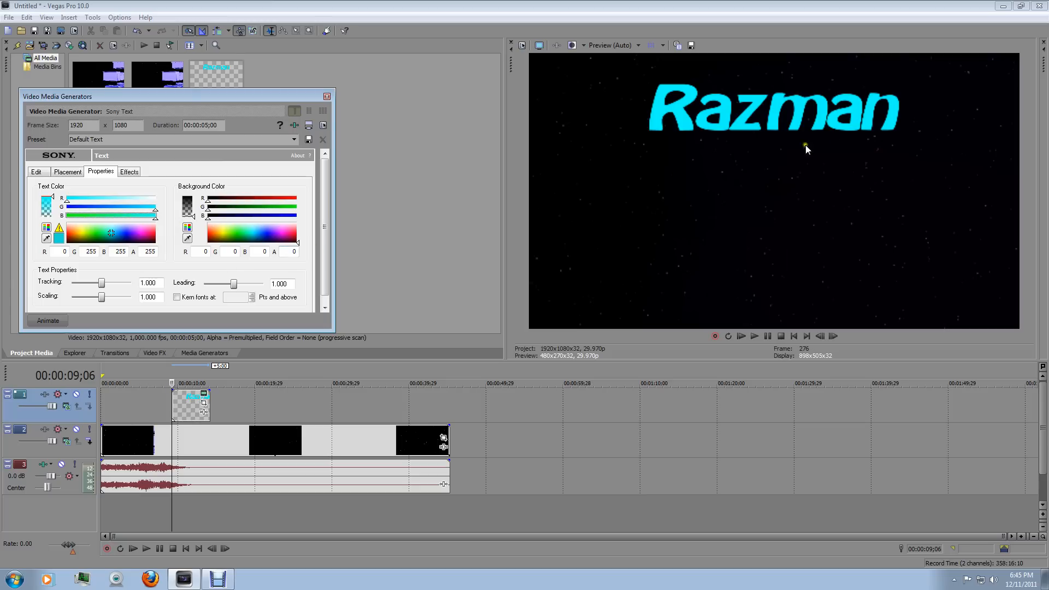
pyautogui.click(326, 97)
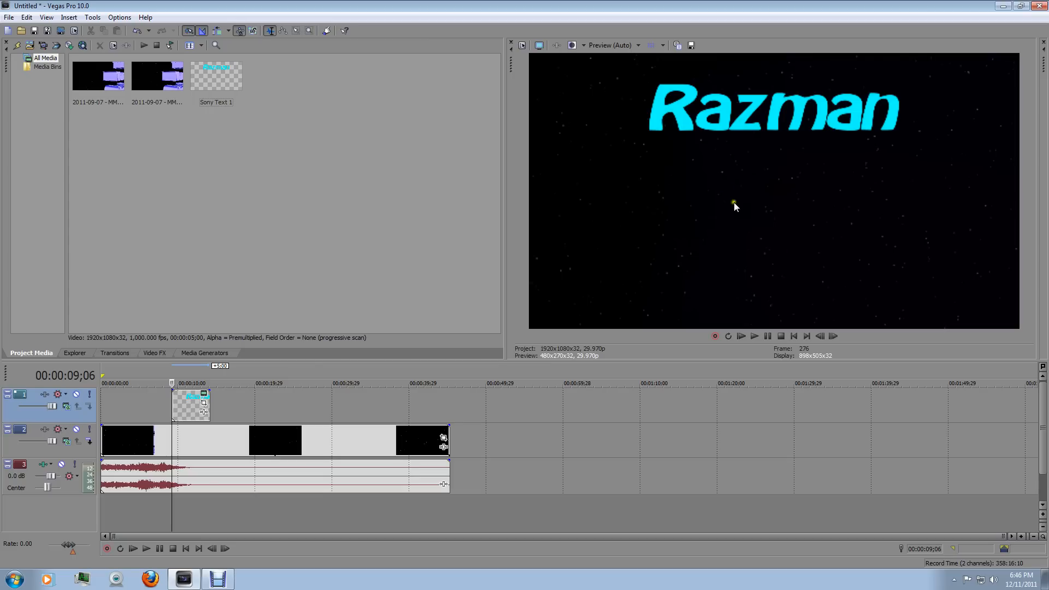
# Add a new video track above the name text and insert a text media event on it at 00:00:09;06
pyautogui.click(224, 405)
pyautogui.rightClick(237, 402)
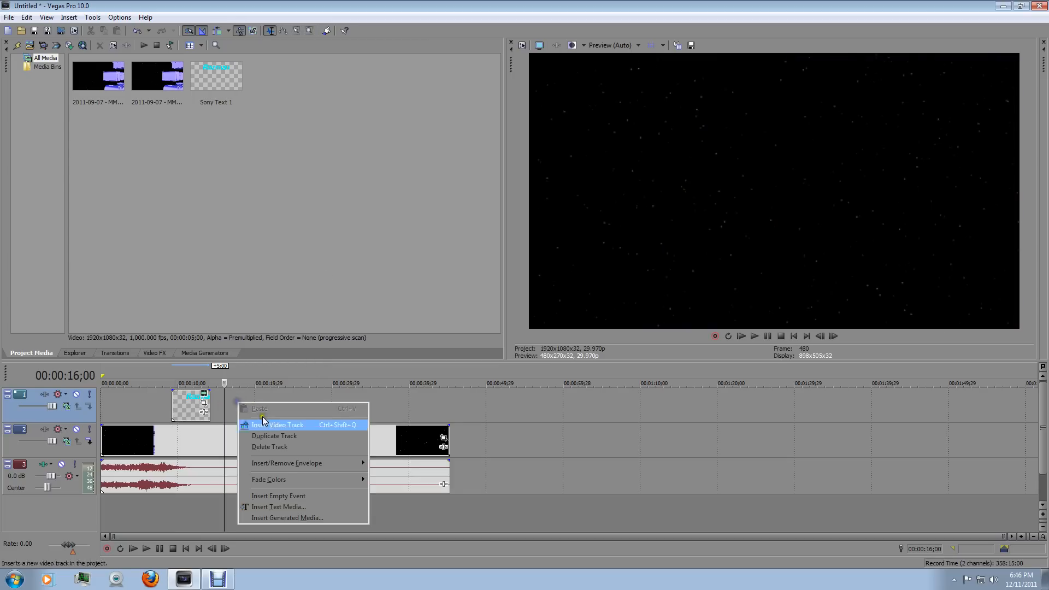
pyautogui.click(277, 425)
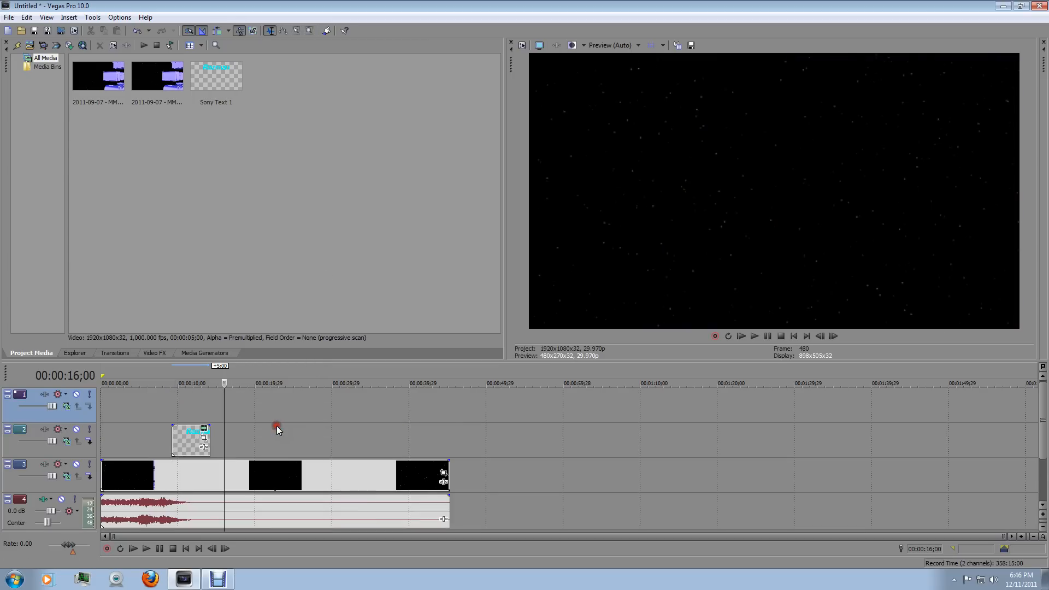
pyautogui.click(173, 402)
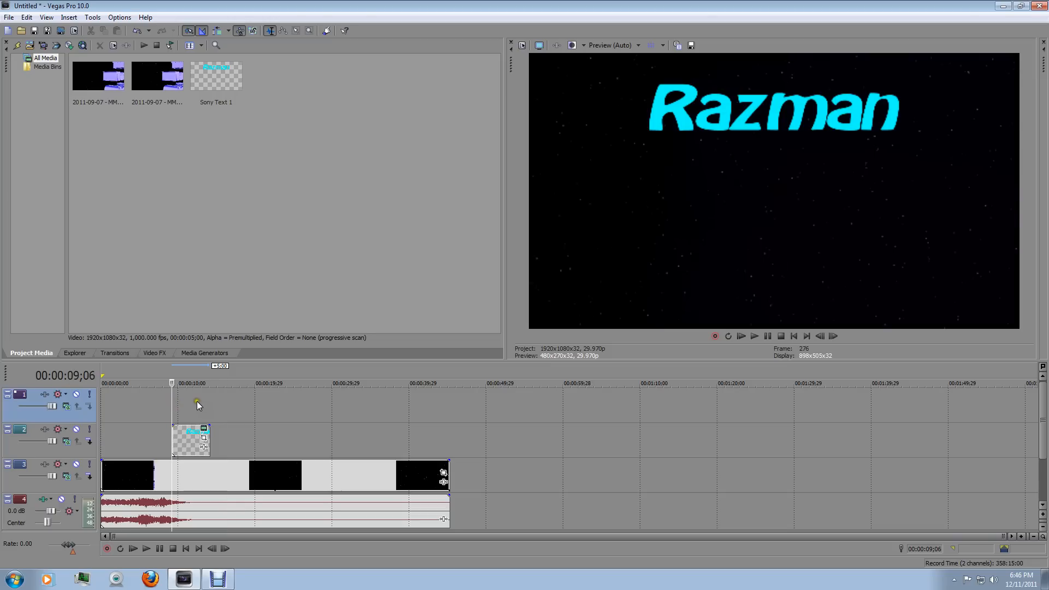
pyautogui.rightClick(188, 398)
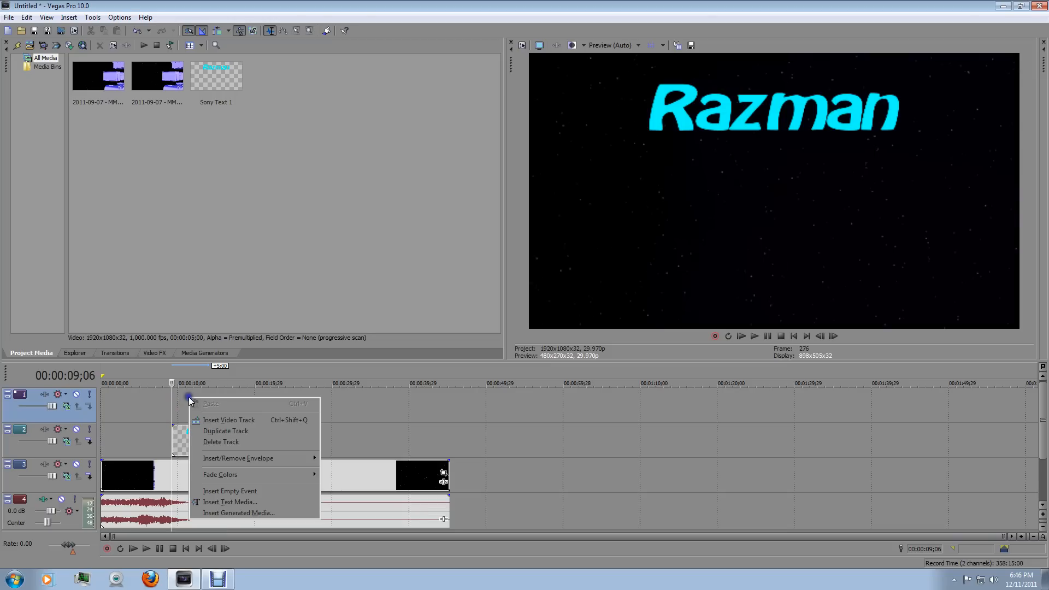
pyautogui.click(232, 502)
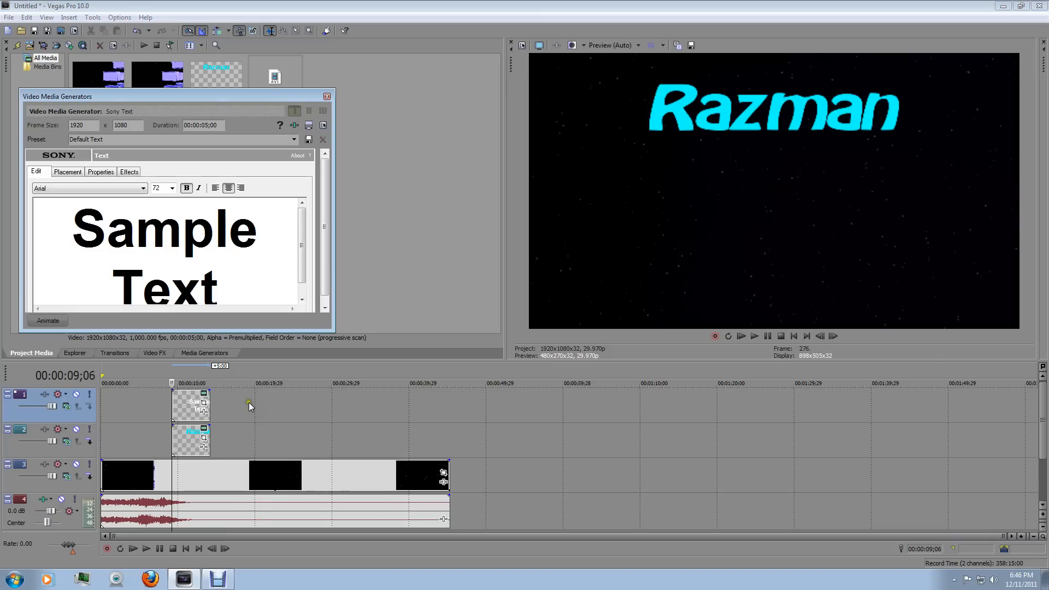
# Replace the second text event's sample text with "Rules" and set its font to Brad
pyautogui.moveTo(74, 222); pyautogui.dragTo(264, 277)
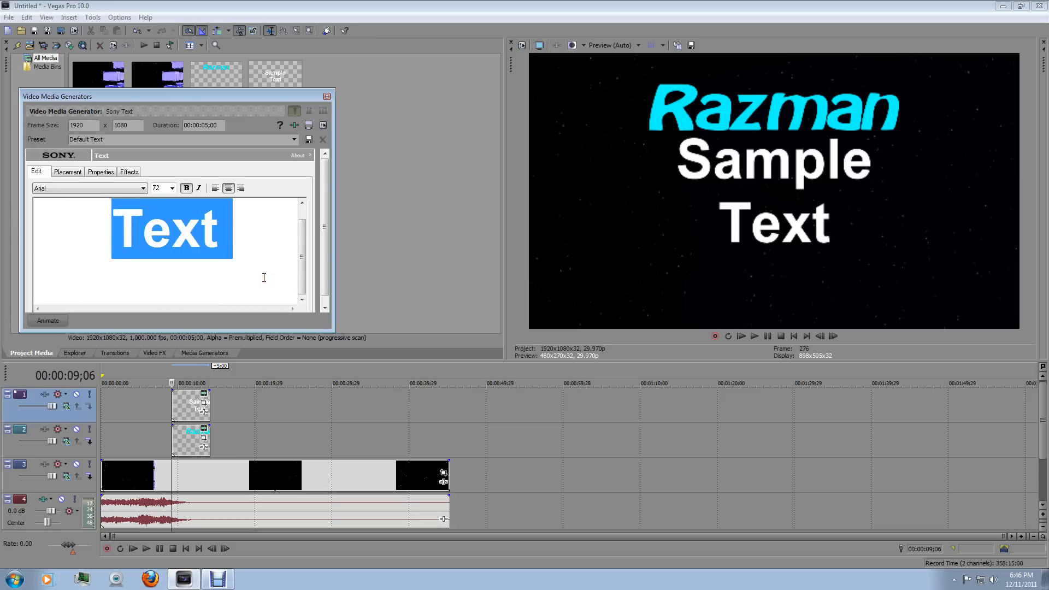
pyautogui.write('Rules')
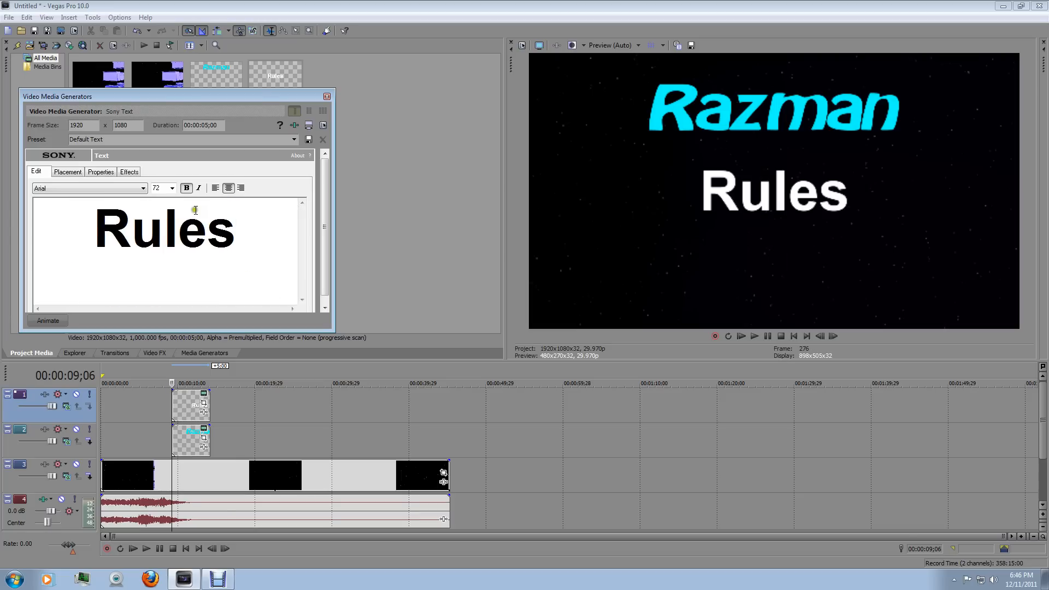
pyautogui.click(141, 189)
pyautogui.scroll(-5, 156, 271)
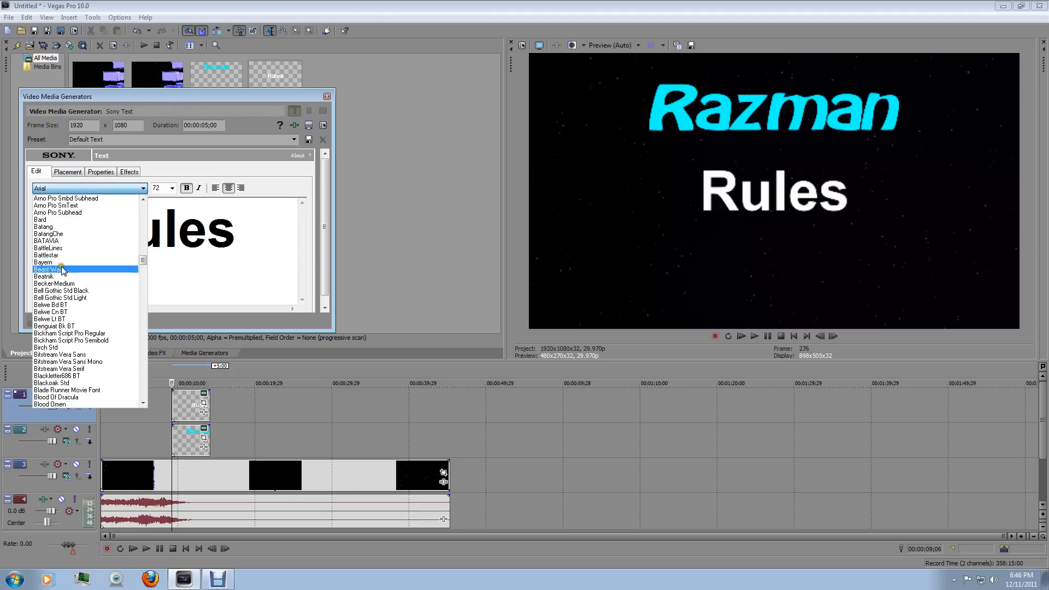
pyautogui.scroll(-5, 55, 316)
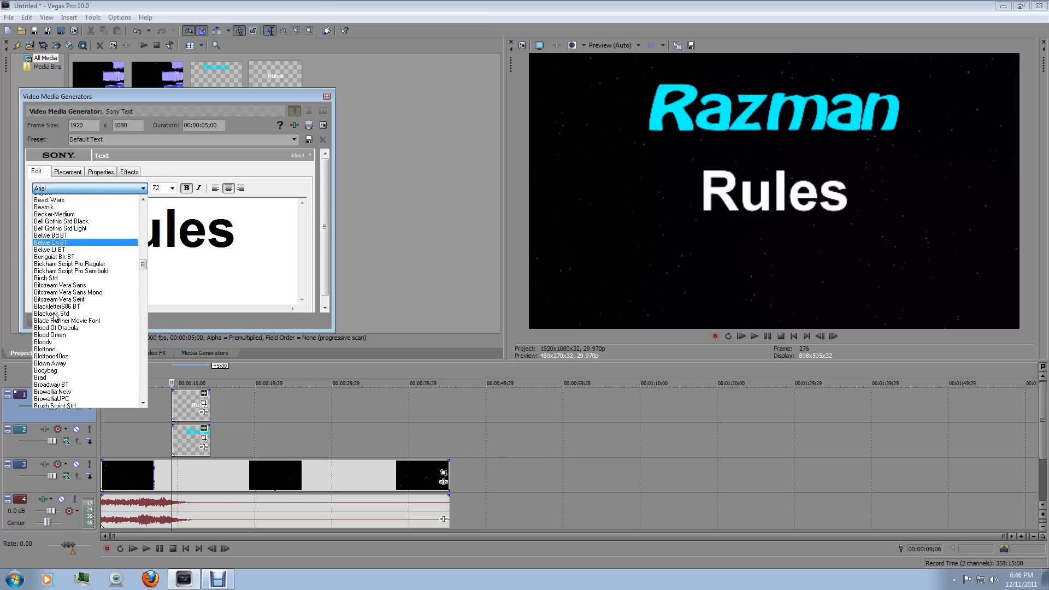
pyautogui.click(54, 339)
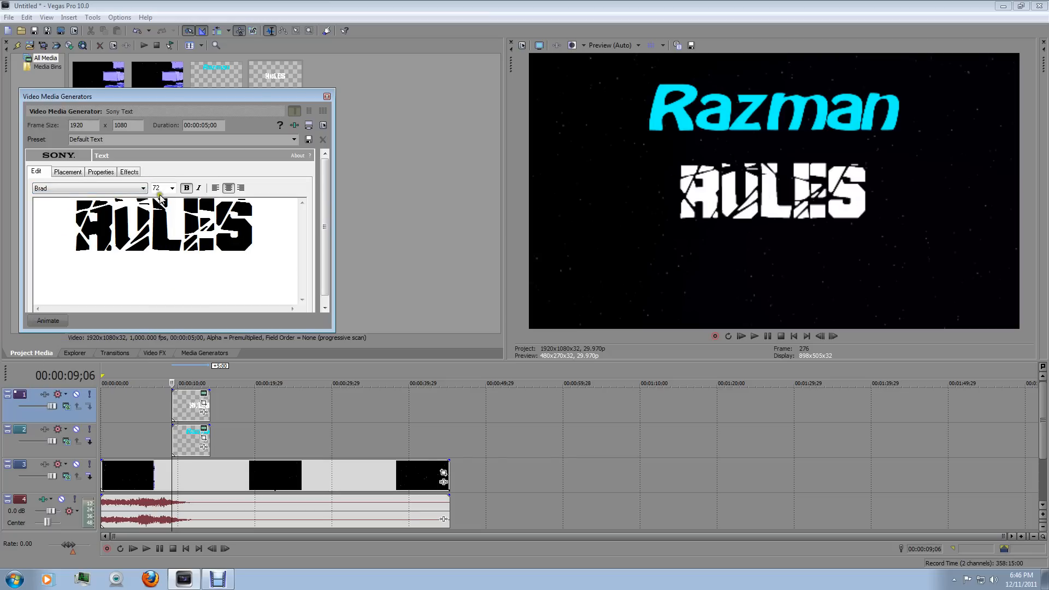
# Compare the Rules text with and without bold, keep bold on, and set the font size to 108
pyautogui.click(187, 188)
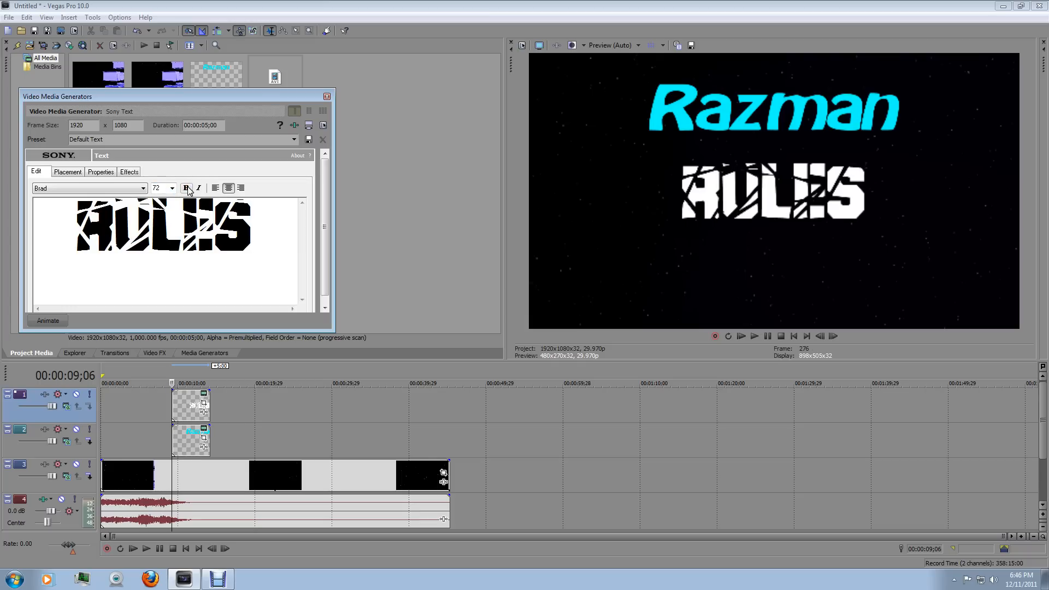
pyautogui.click(187, 188)
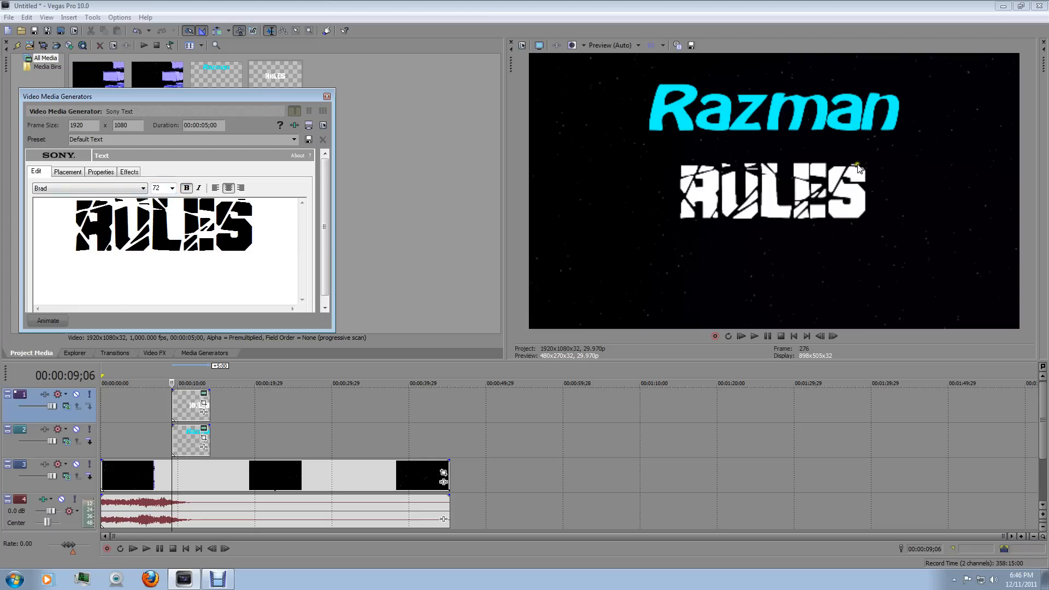
pyautogui.click(172, 188)
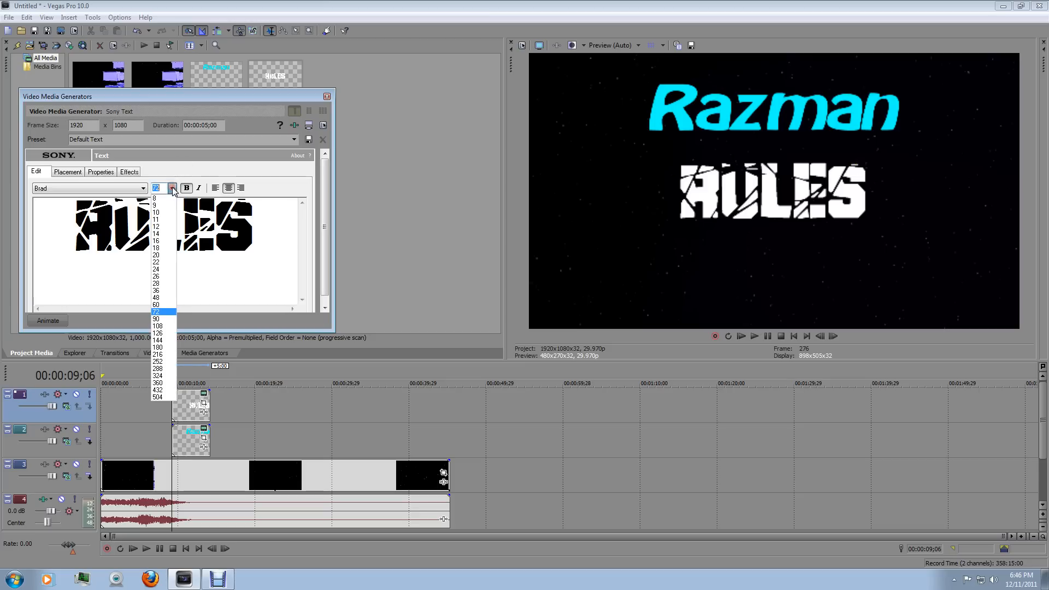
pyautogui.click(163, 326)
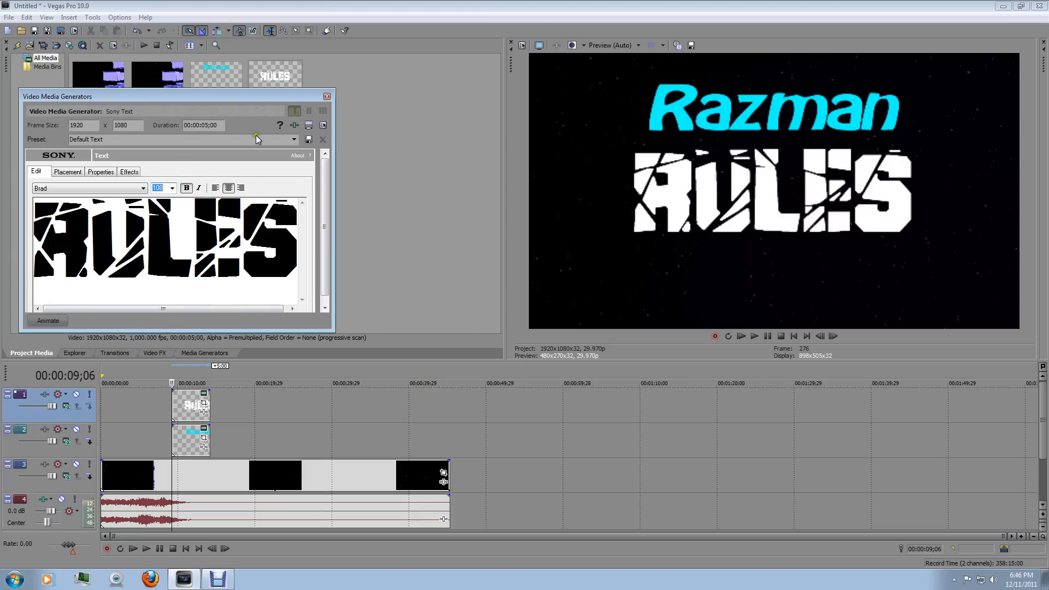
# Color the Rules text pure red with RGB 255, 0, 0 and close the text generator window
pyautogui.click(100, 174)
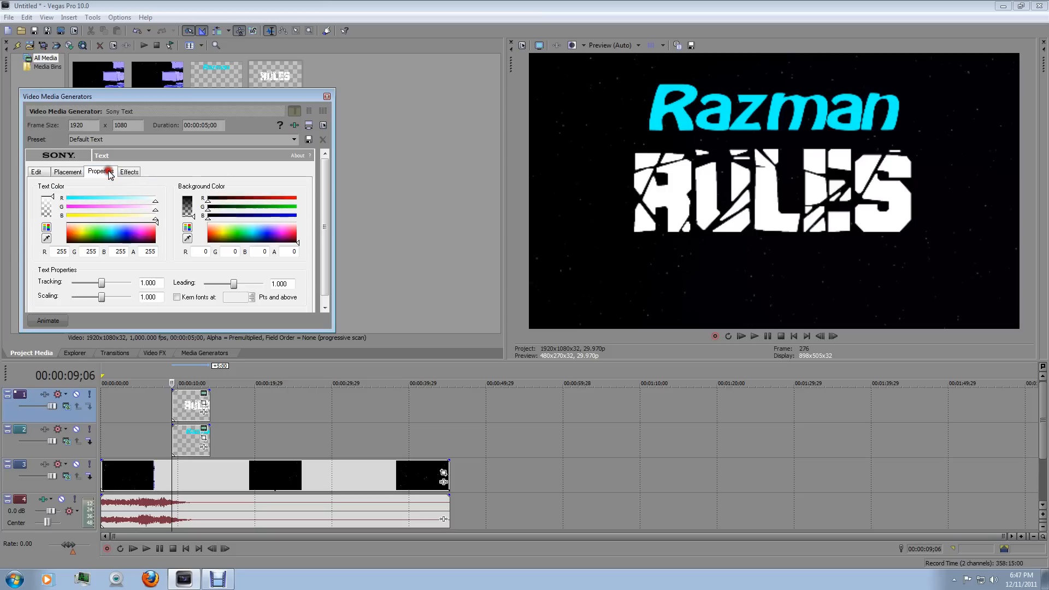
pyautogui.click(68, 232)
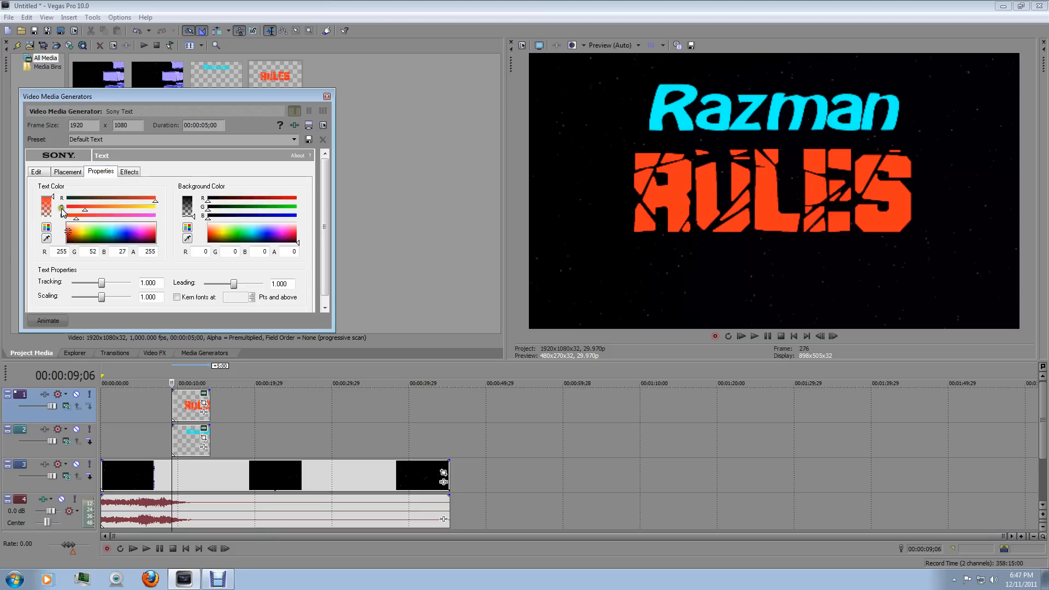
pyautogui.moveTo(84, 210); pyautogui.dragTo(65, 216)
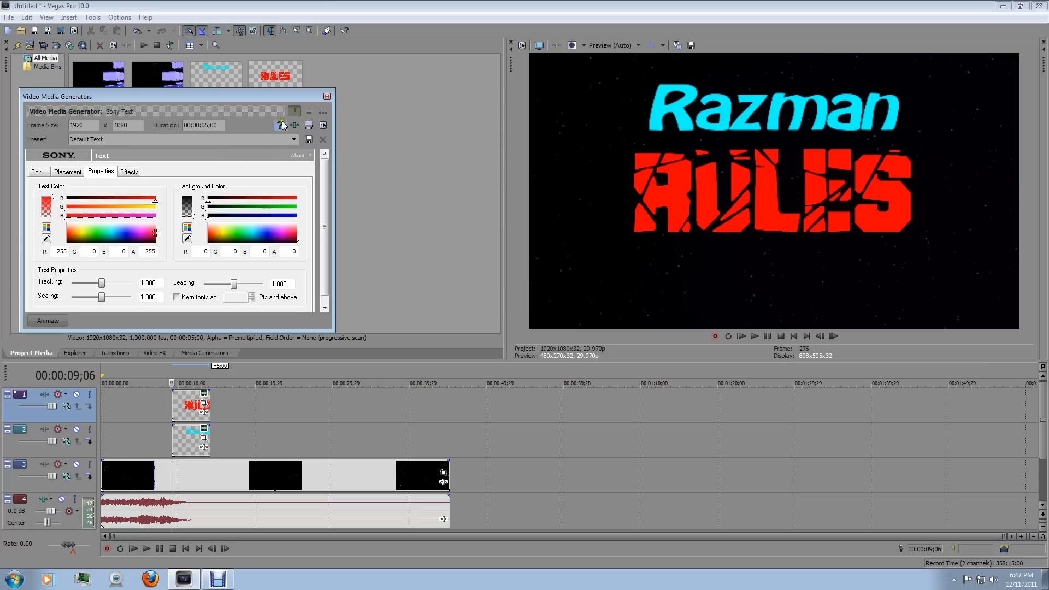
pyautogui.click(326, 96)
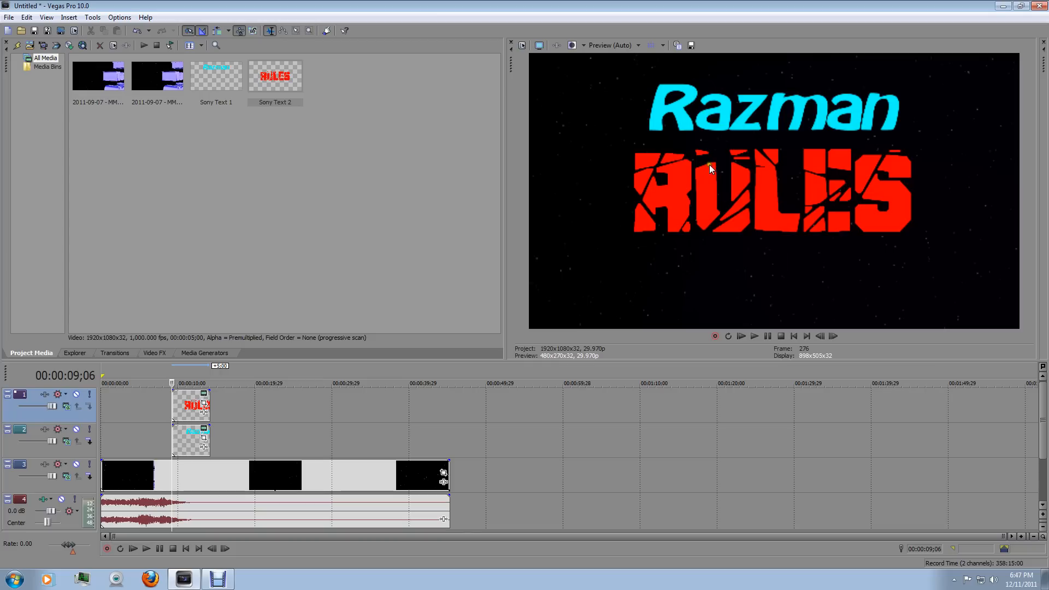
# Add another video track above the Rules text and insert a third text media event at 00:00:09;06
pyautogui.rightClick(219, 399)
pyautogui.click(249, 422)
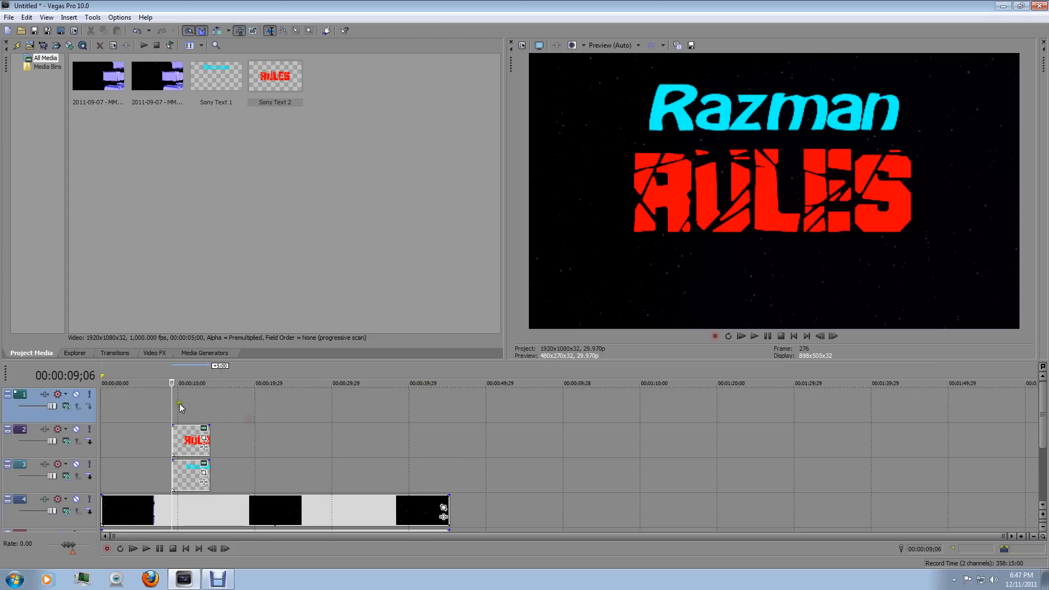
pyautogui.rightClick(176, 403)
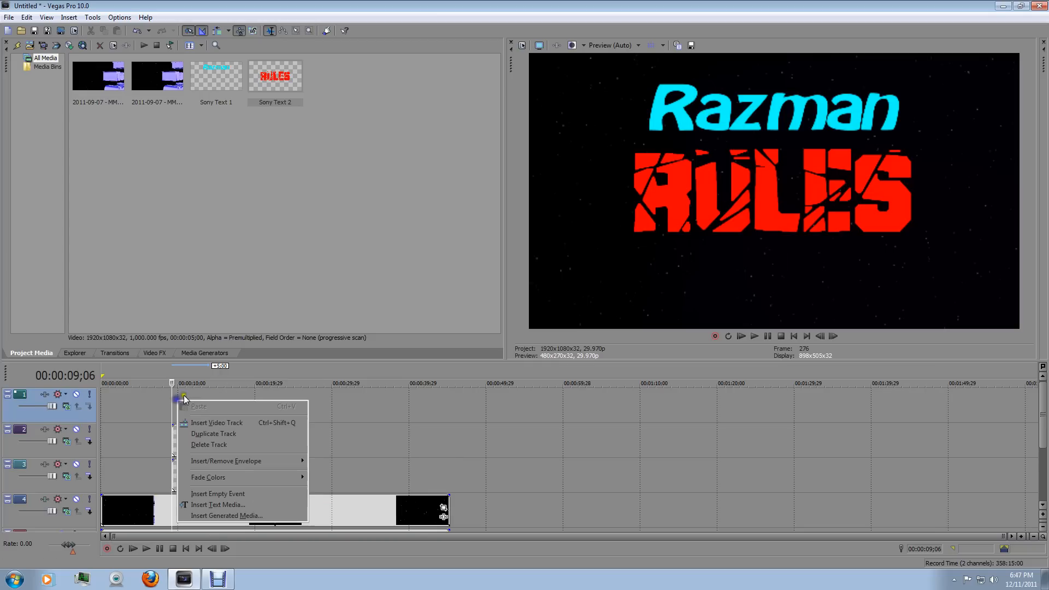
pyautogui.click(222, 505)
pyautogui.moveTo(75, 227); pyautogui.dragTo(241, 288)
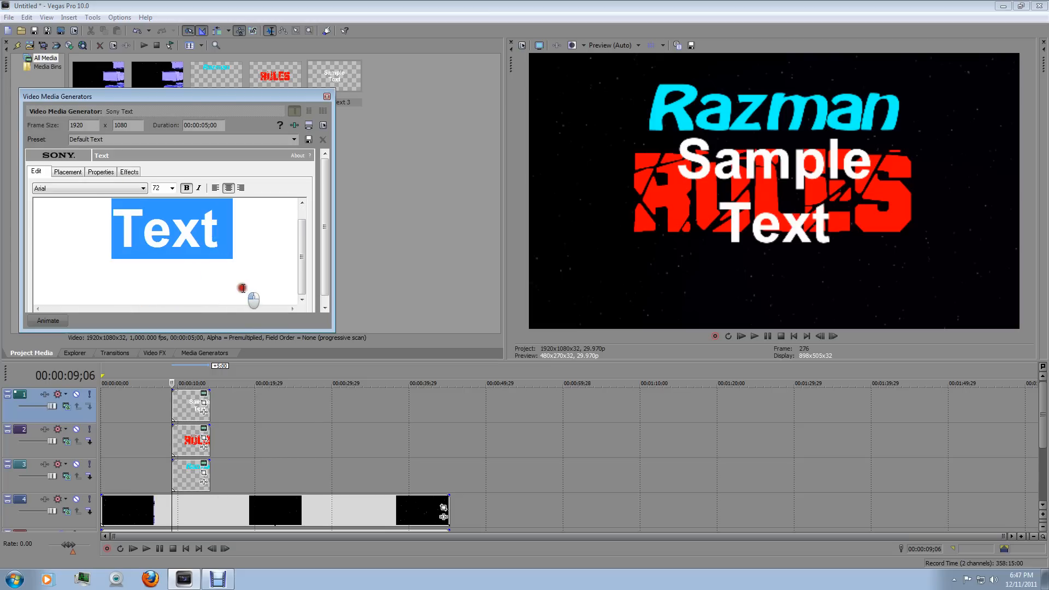
pyautogui.click(275, 246)
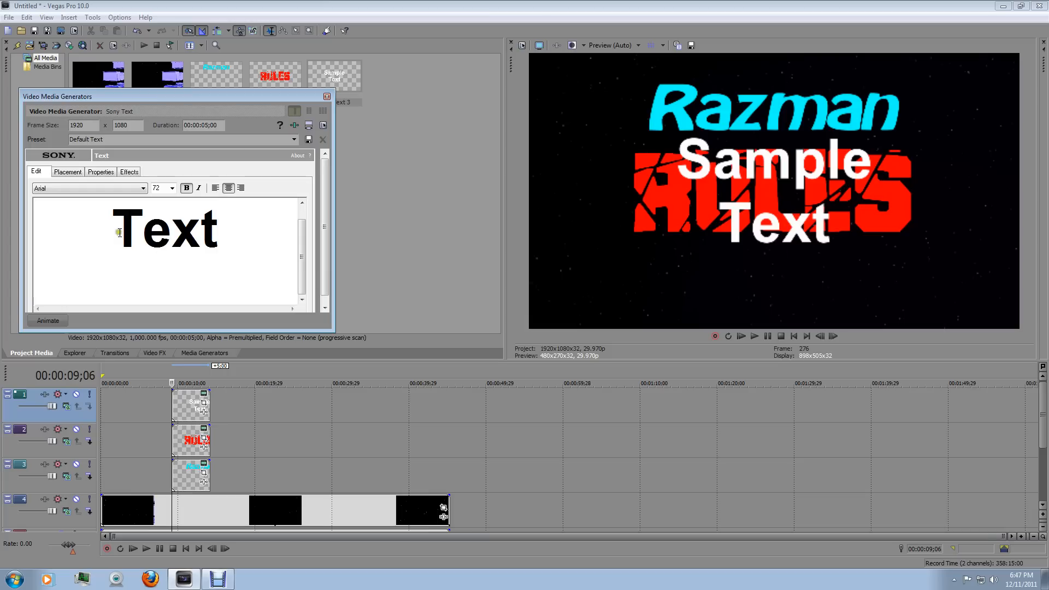
pyautogui.scroll(1, 307, 238)
pyautogui.moveTo(73, 226); pyautogui.dragTo(251, 230)
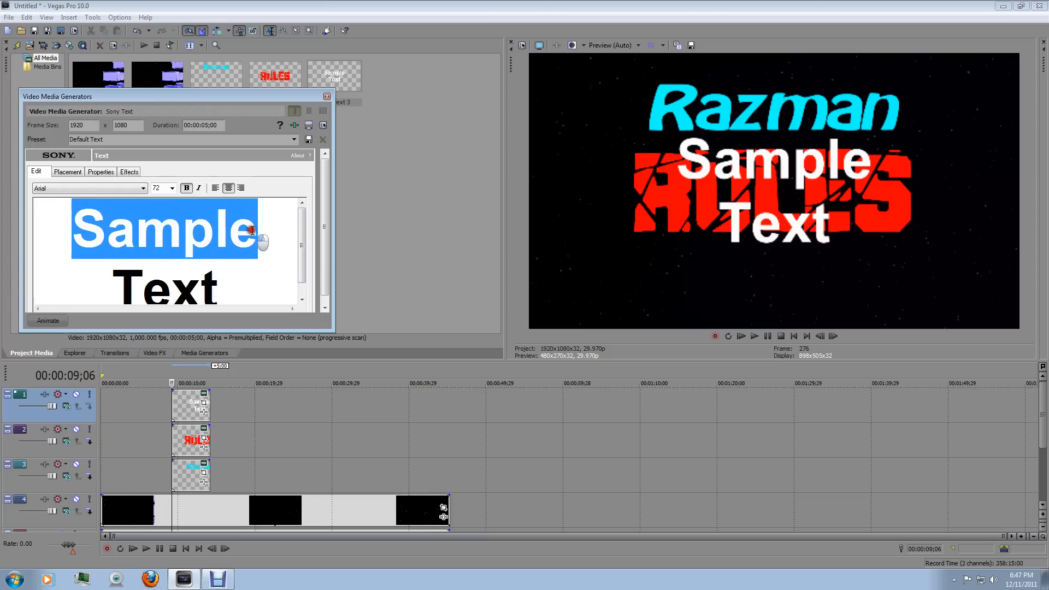
# Change the third text event's color to green and return to its text editing view
pyautogui.click(130, 172)
pyautogui.click(101, 172)
pyautogui.click(103, 233)
pyautogui.click(36, 172)
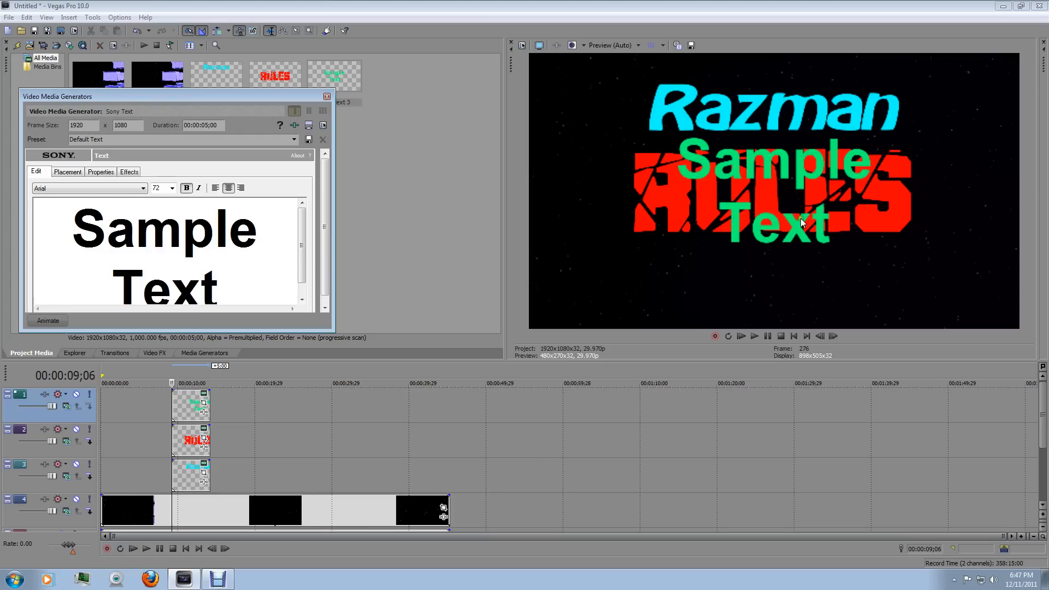
# Replace the third text event's sample text with "the Universe"
pyautogui.click(258, 282)
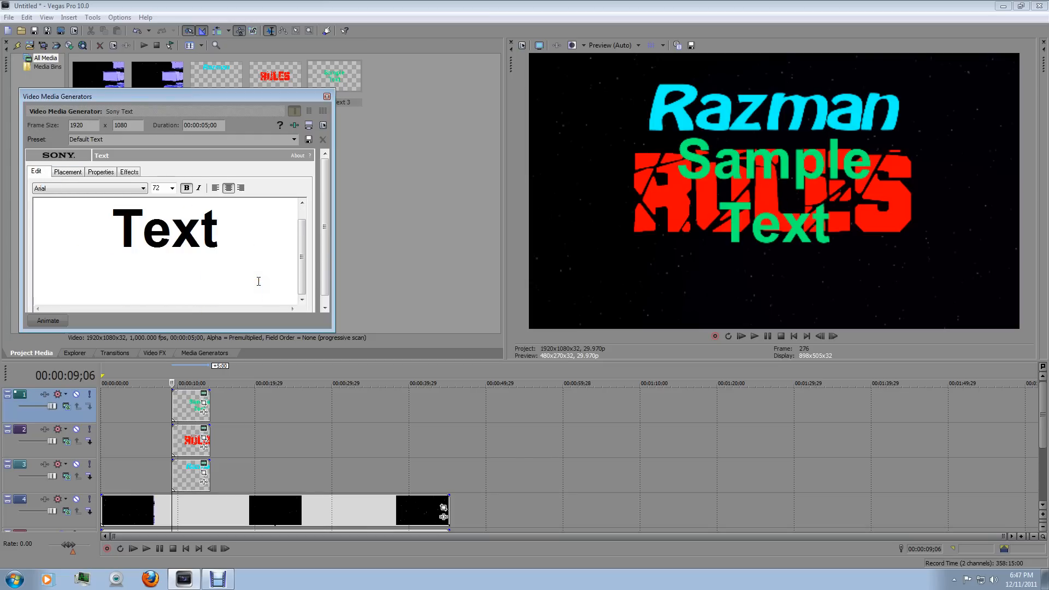
pyautogui.moveTo(295, 270); pyautogui.dragTo(305, 206)
pyautogui.moveTo(203, 230); pyautogui.dragTo(212, 230)
pyautogui.click(232, 242)
pyautogui.moveTo(301, 253); pyautogui.dragTo(300, 234)
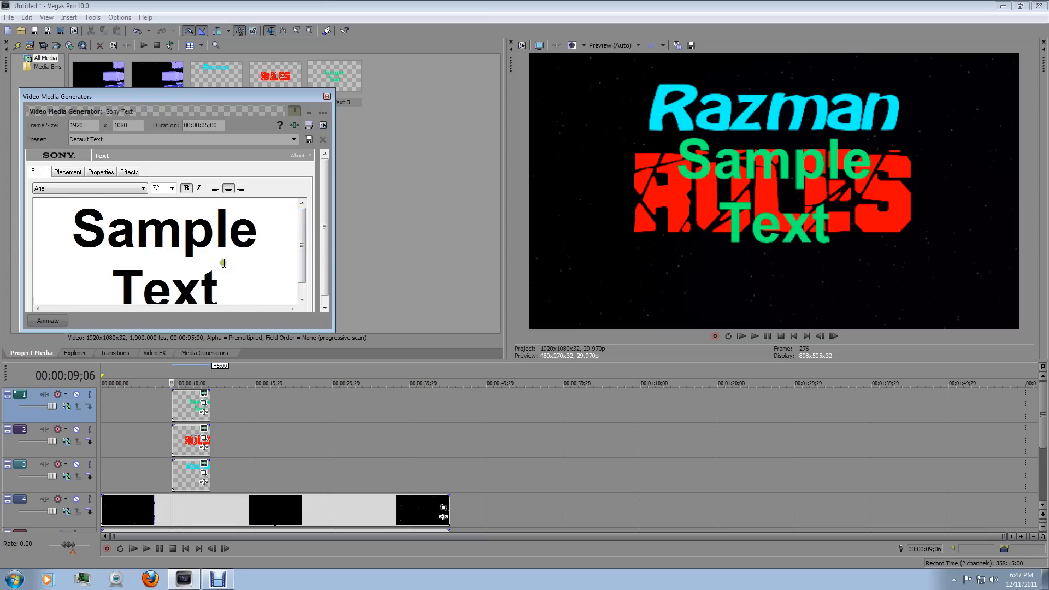
pyautogui.moveTo(89, 223); pyautogui.dragTo(227, 278)
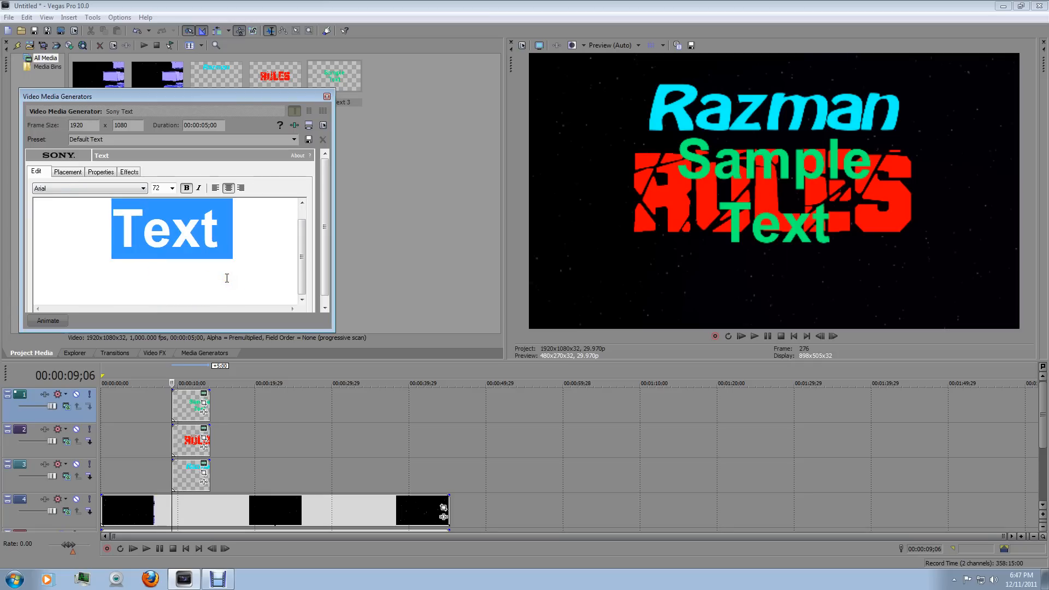
pyautogui.write('the Universe')
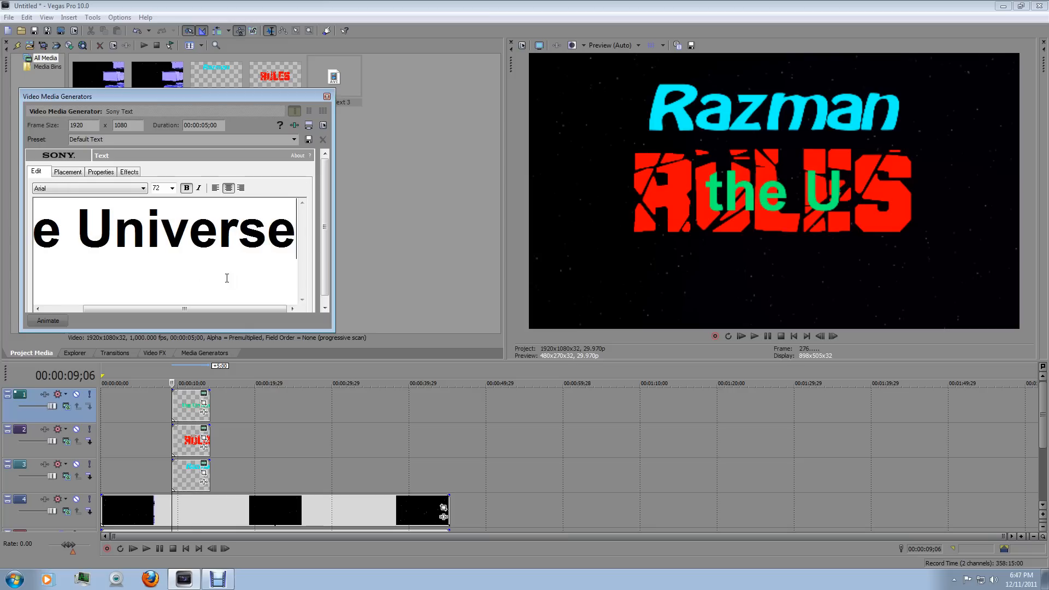
# Place "the Universe" text at Bottom Center and lower it to Y 0.625
pyautogui.click(68, 171)
pyautogui.click(70, 200)
pyautogui.click(70, 242)
pyautogui.moveTo(70, 242); pyautogui.dragTo(70, 261)
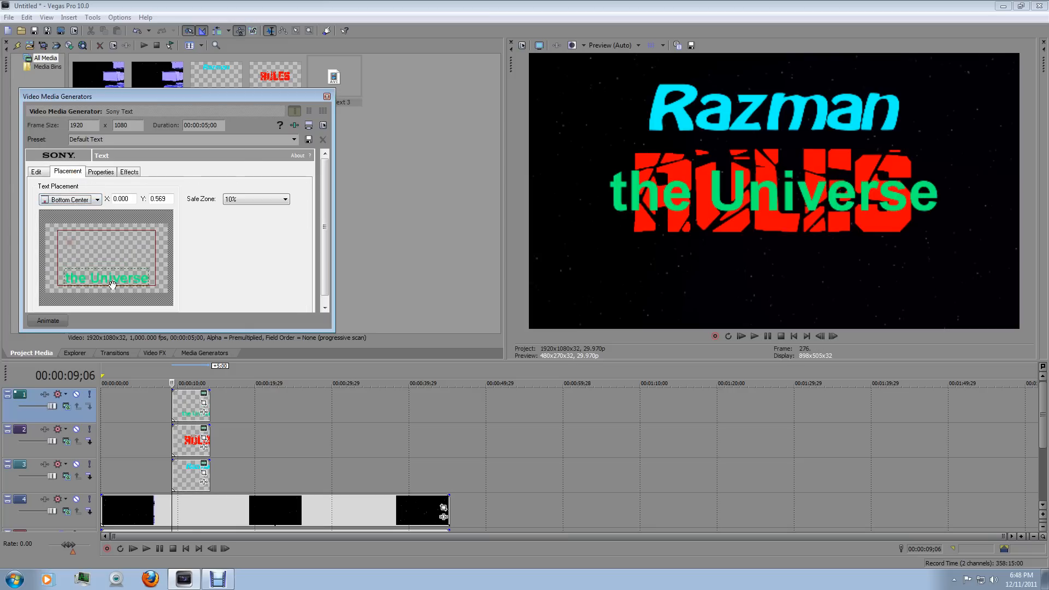
pyautogui.press('Down')
pyautogui.press('Down')
pyautogui.press('Down')
pyautogui.press('Down')
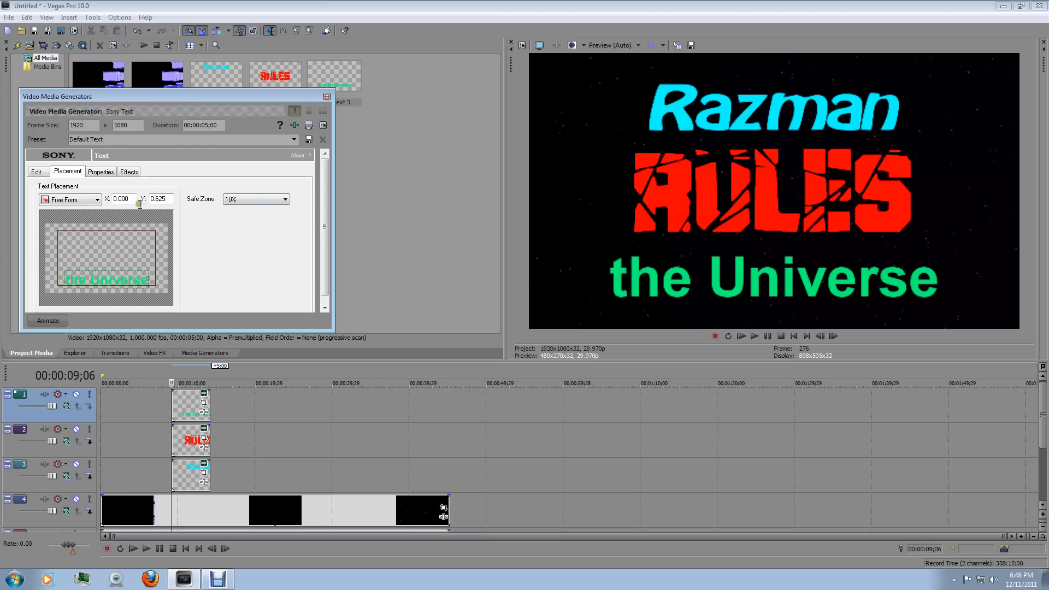
# Set the font size of "the Universe" text to 90
pyautogui.click(36, 171)
pyautogui.click(171, 188)
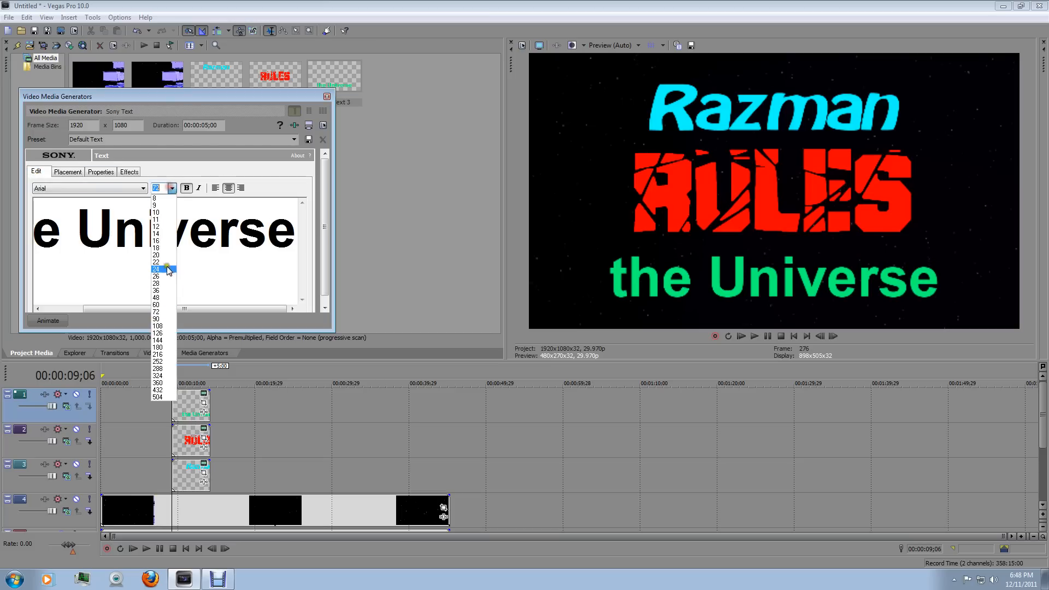
pyautogui.click(166, 320)
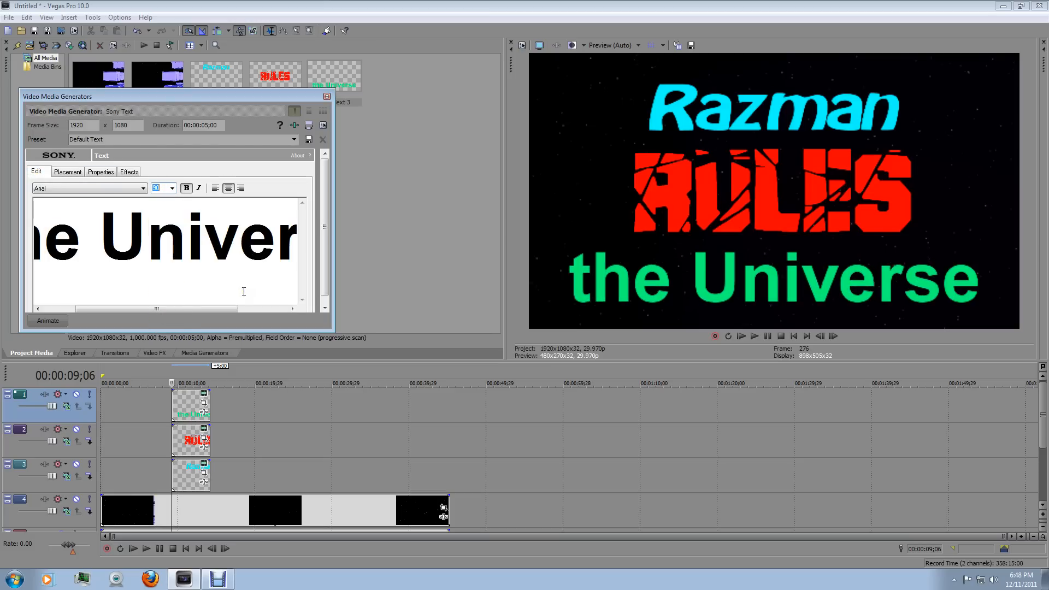
# Change "the Universe" text to the Trek DS9 Hollow font without bold and close the text generator window
pyautogui.click(87, 189)
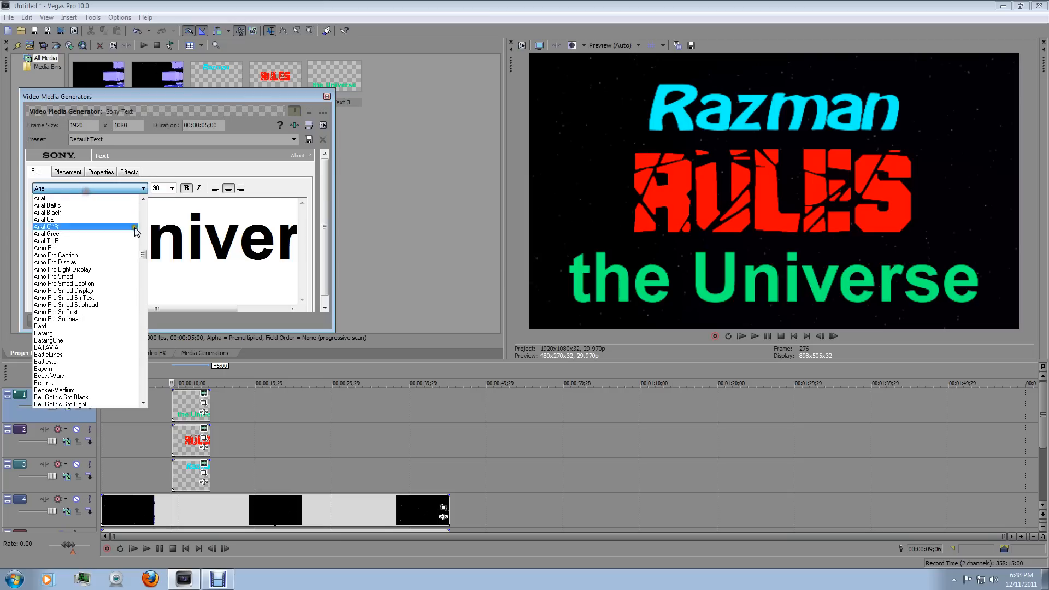
pyautogui.moveTo(146, 255); pyautogui.dragTo(147, 382)
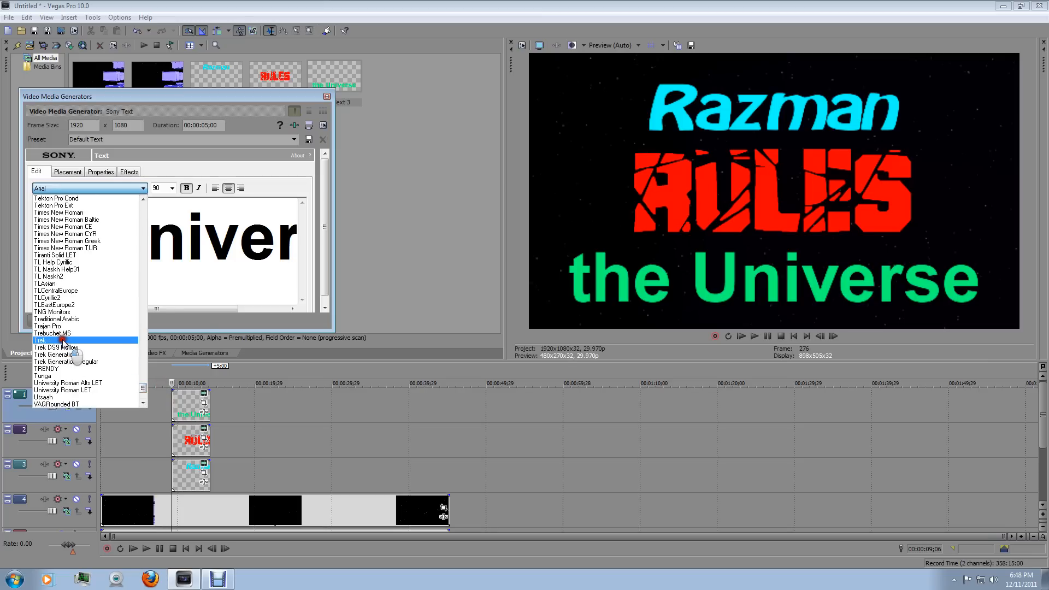
pyautogui.click(55, 341)
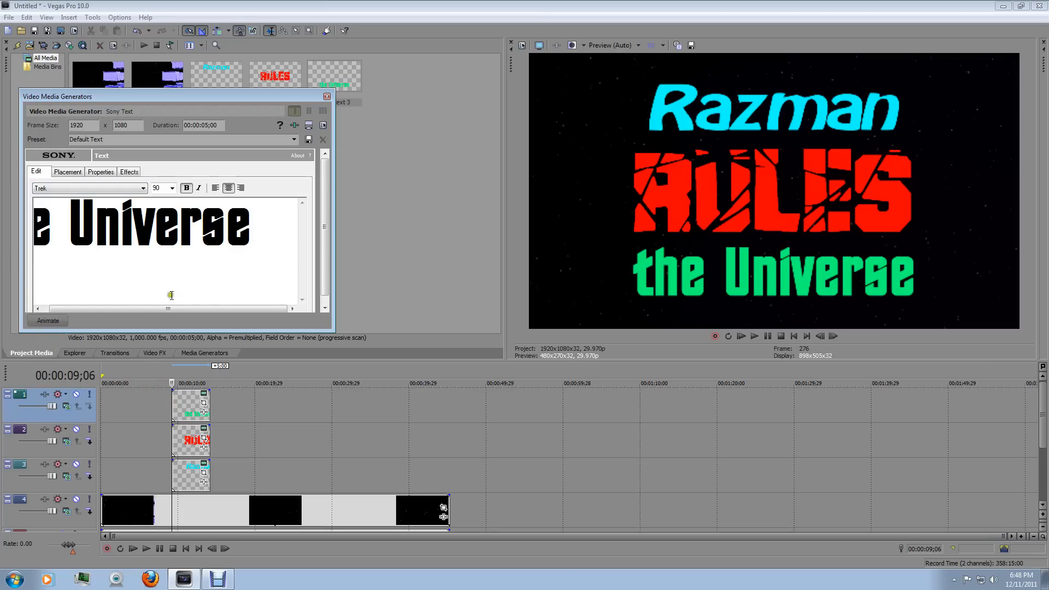
pyautogui.press('Down')
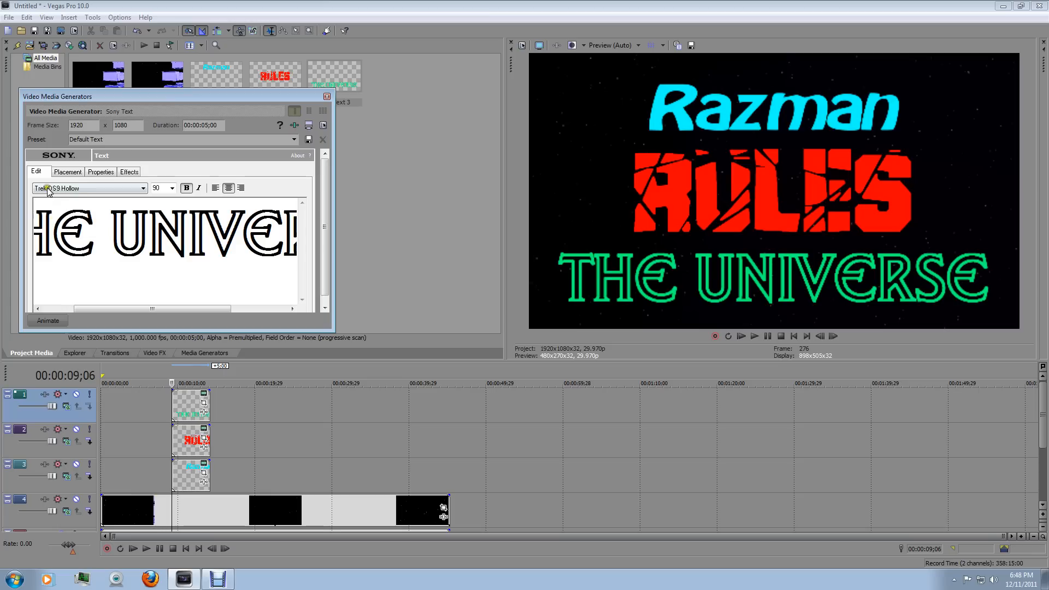
pyautogui.click(186, 188)
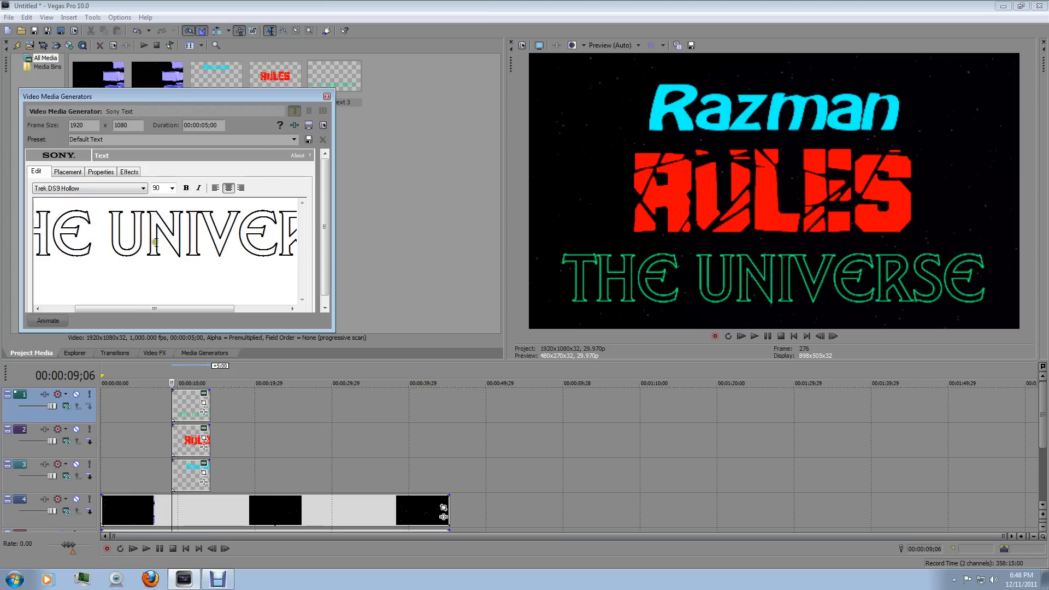
pyautogui.click(327, 97)
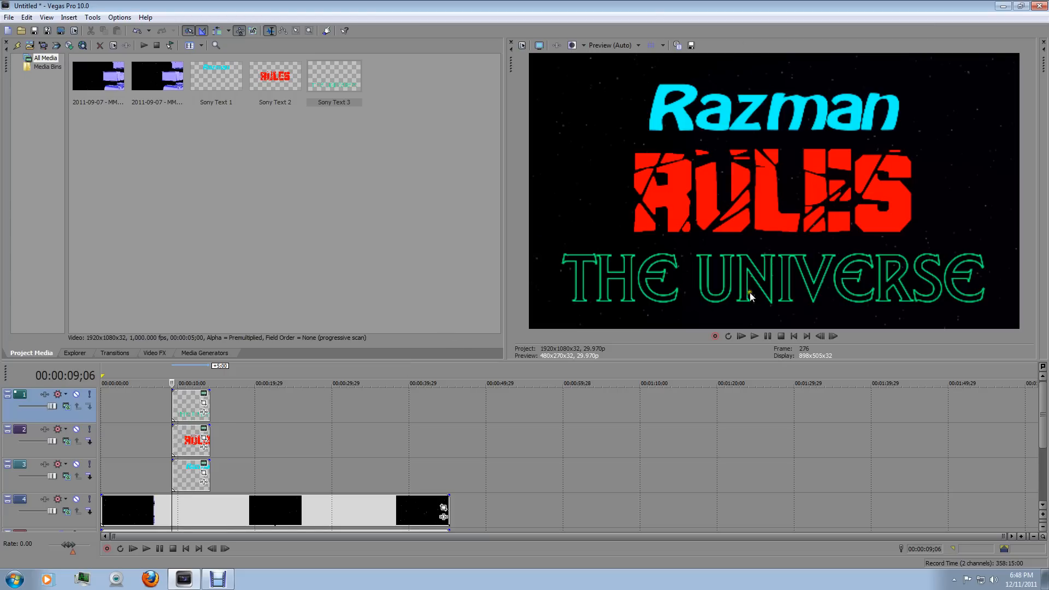
pyautogui.click(204, 394)
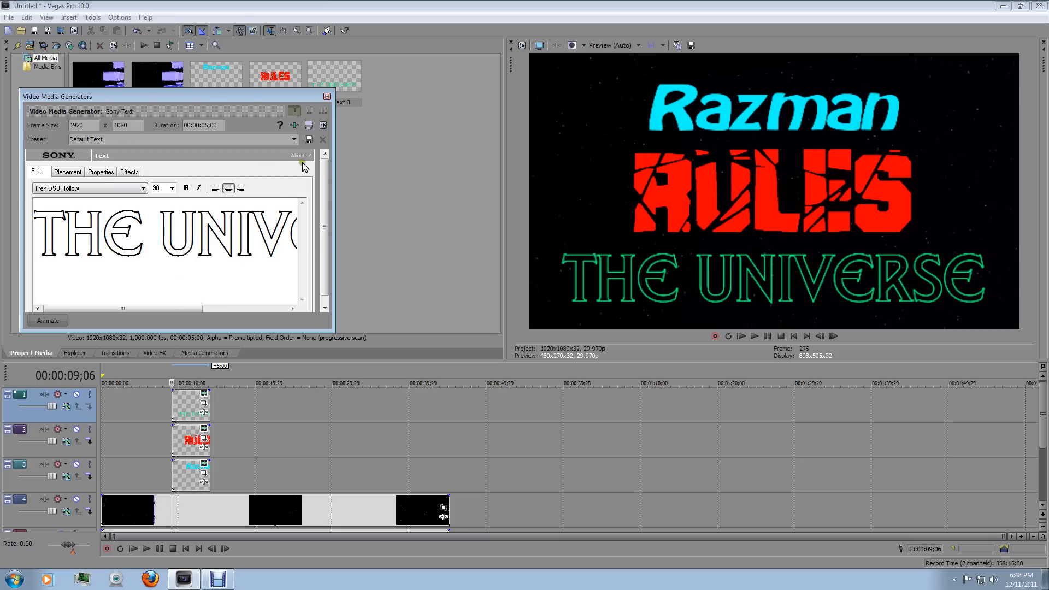
pyautogui.click(327, 97)
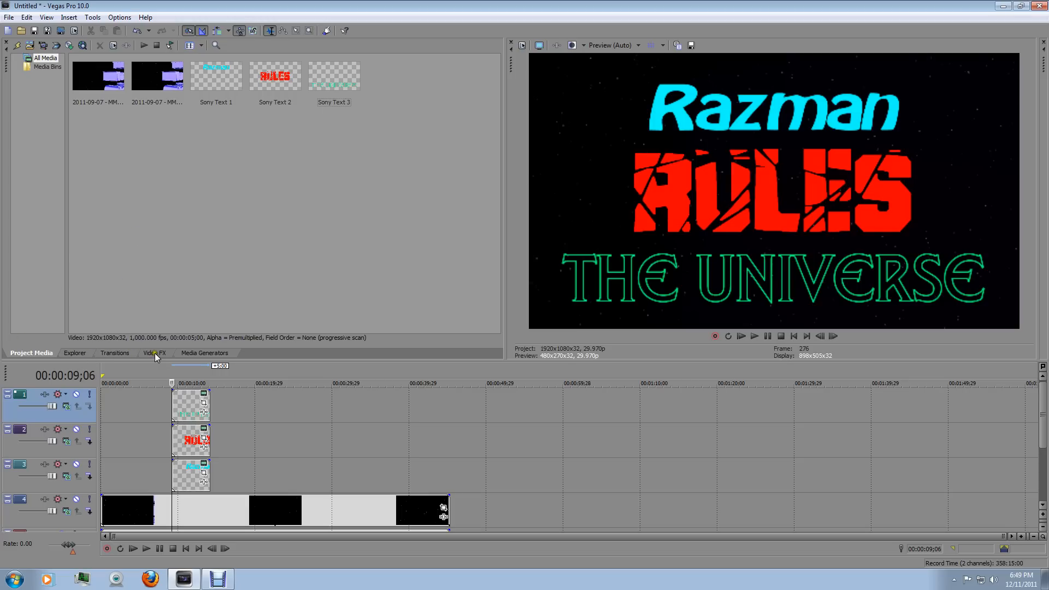
pyautogui.click(93, 18)
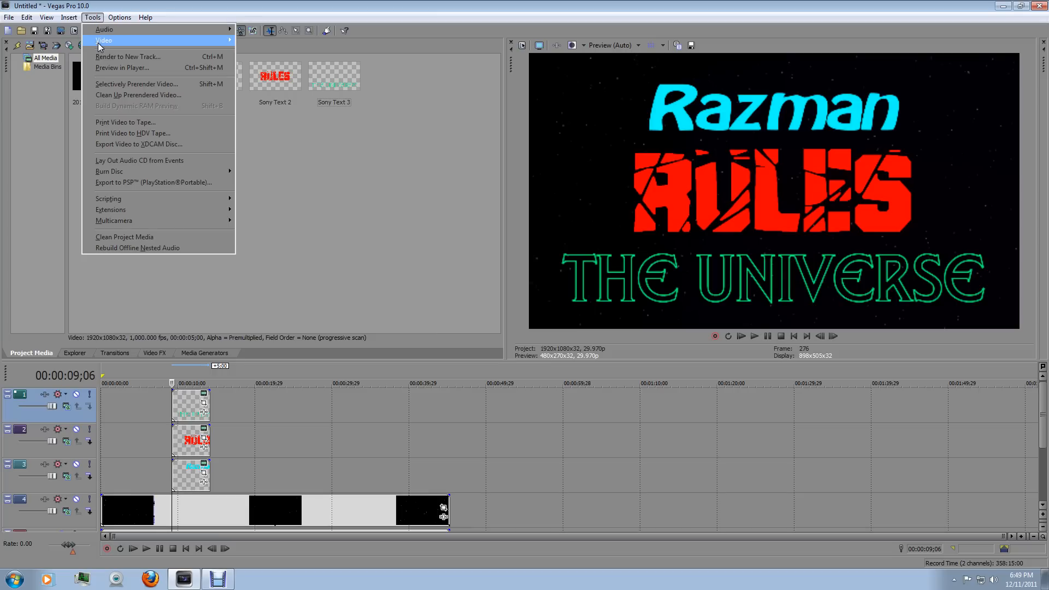
pyautogui.moveTo(99, 44)
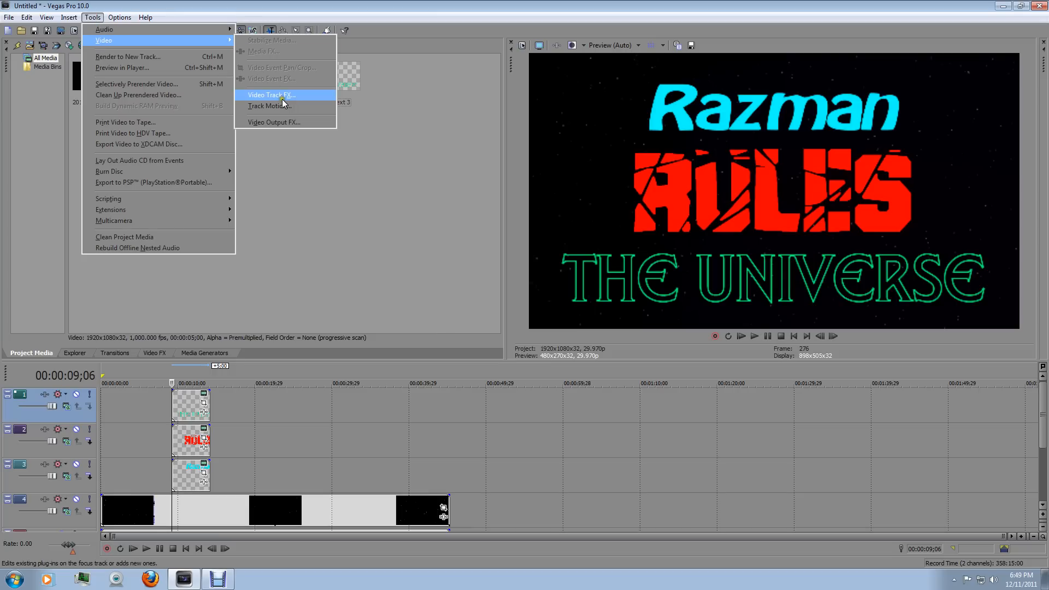
pyautogui.click(298, 233)
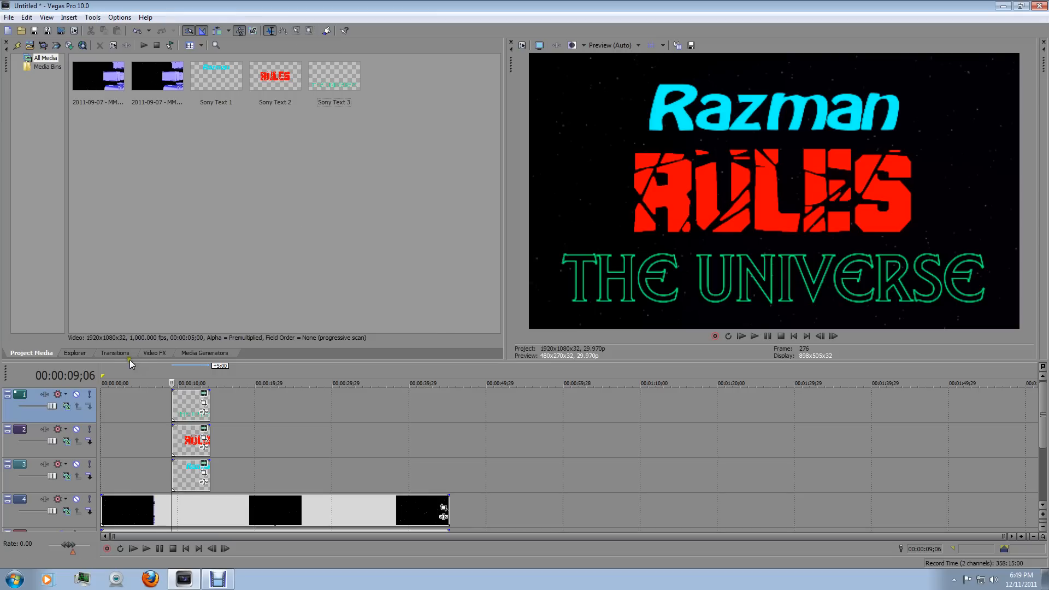
# Apply the Bump Map video effect with the Lower-Left Spotlight preset to the cyan text event on track 3
pyautogui.click(158, 355)
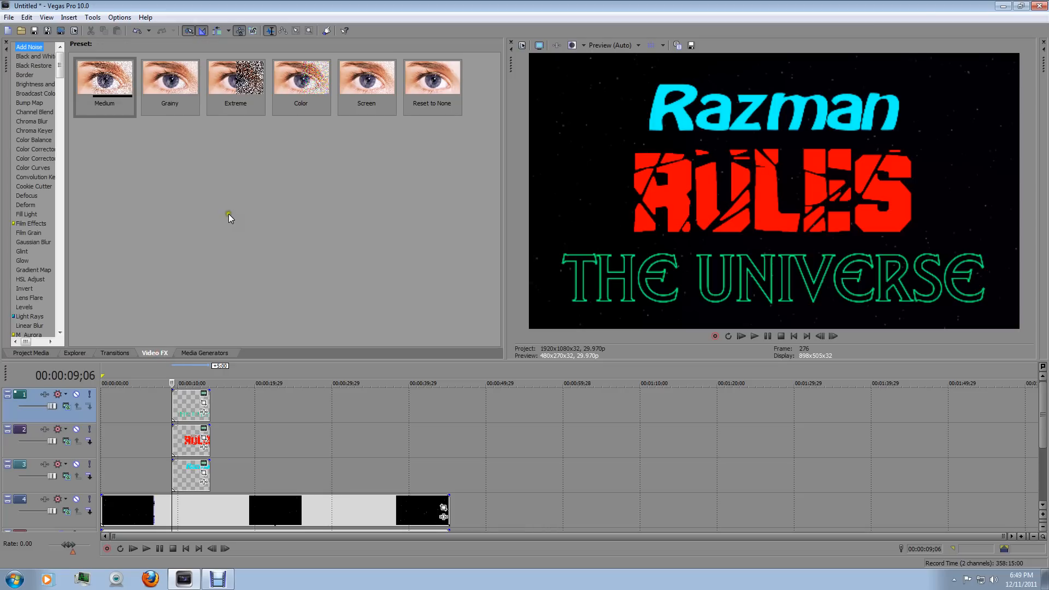
pyautogui.moveTo(60, 59)
pyautogui.mouseDown()
pyautogui.moveTo(76, 327)
pyautogui.moveTo(68, 47)
pyautogui.mouseUp()
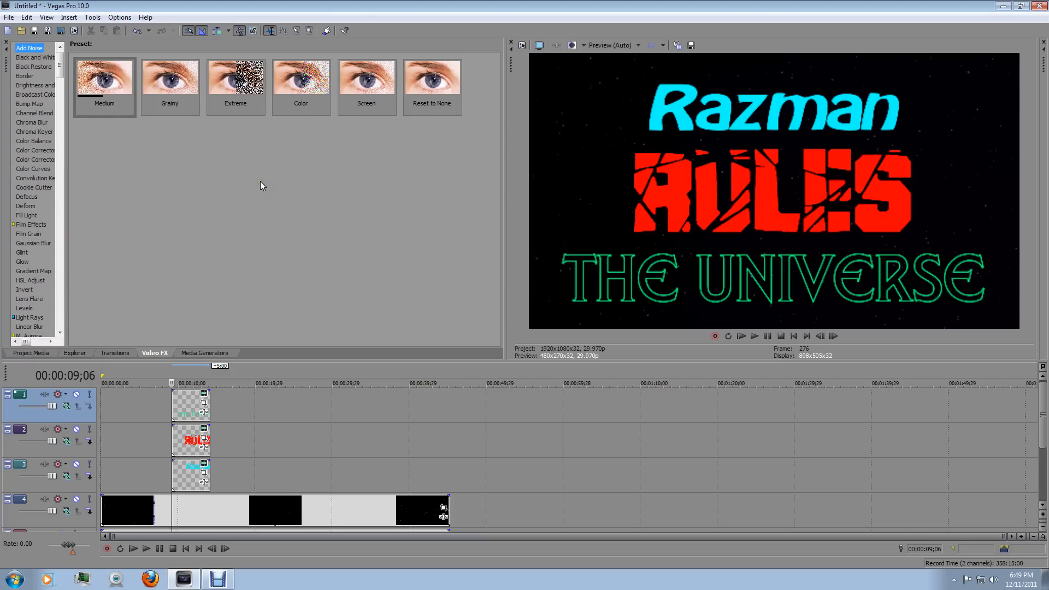
pyautogui.click(29, 103)
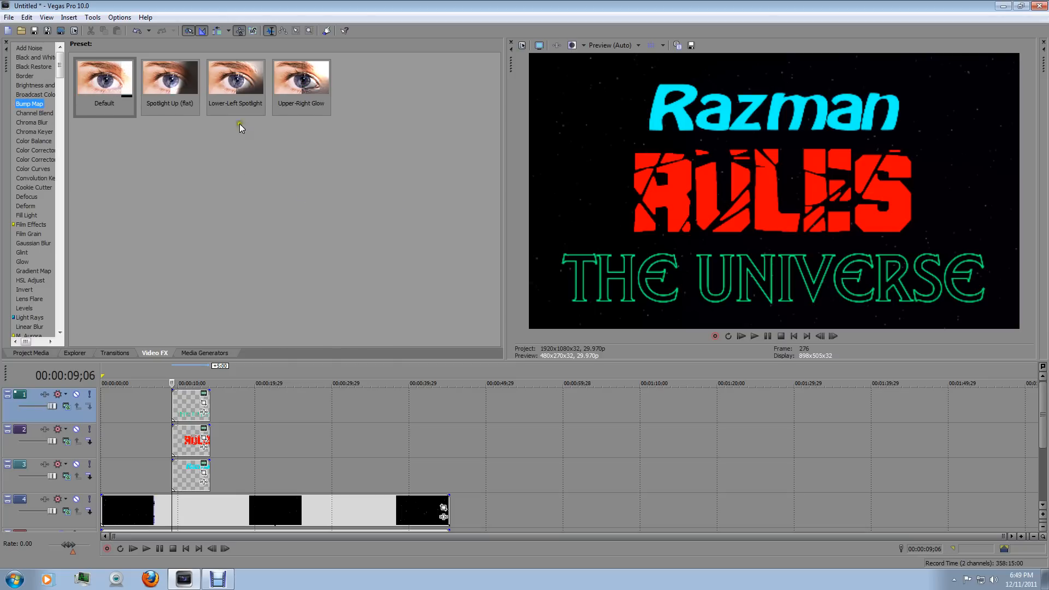
pyautogui.click(238, 87)
pyautogui.moveTo(238, 88); pyautogui.dragTo(194, 480)
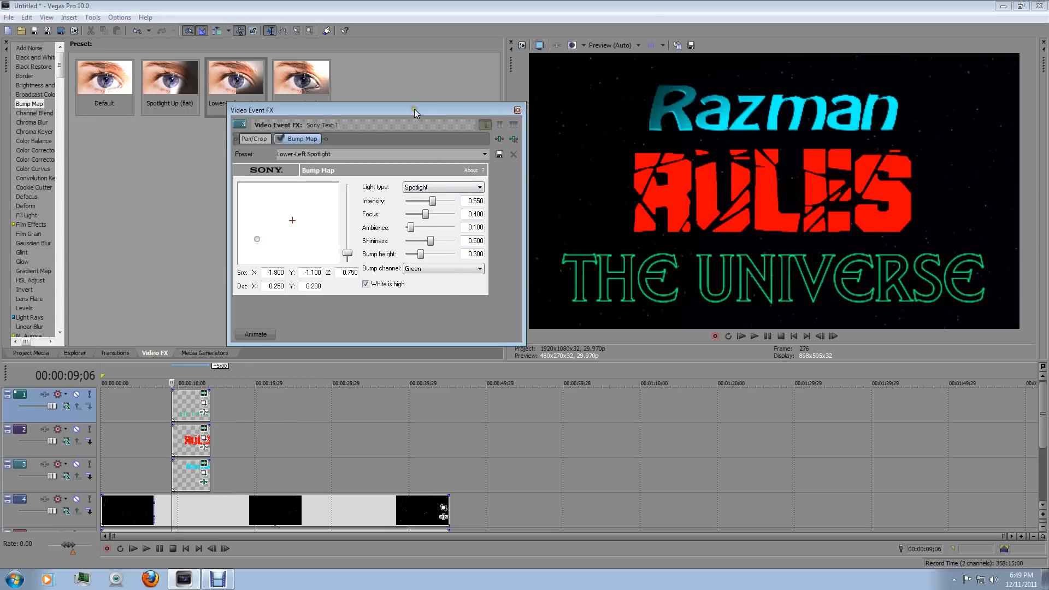
# Keep the Bump Map light type at Spotlight and shift the light source to about X -2.170, Y -1.052
pyautogui.moveTo(414, 113); pyautogui.dragTo(314, 126)
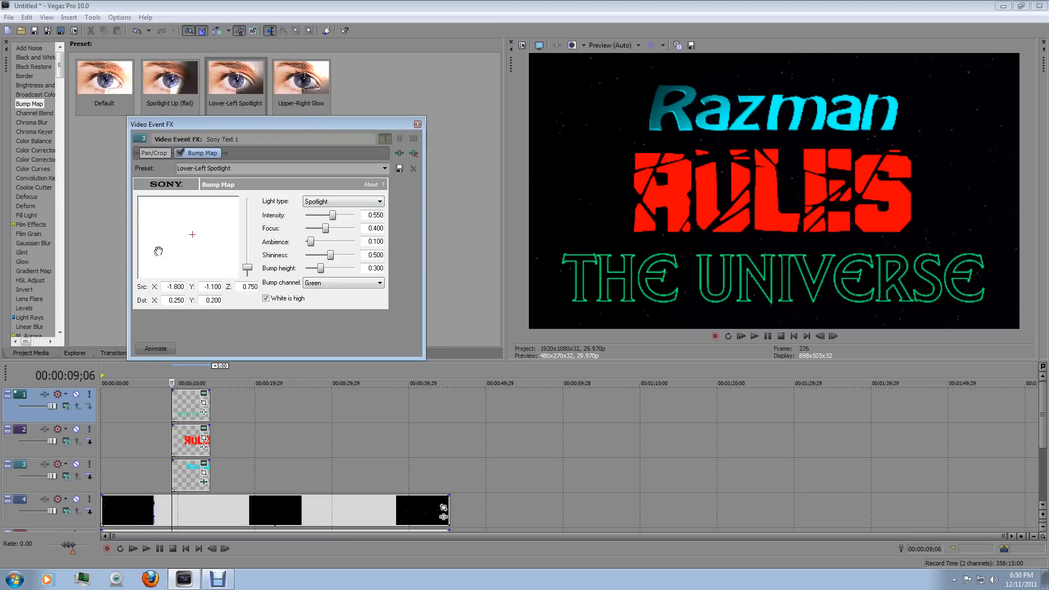
pyautogui.click(381, 202)
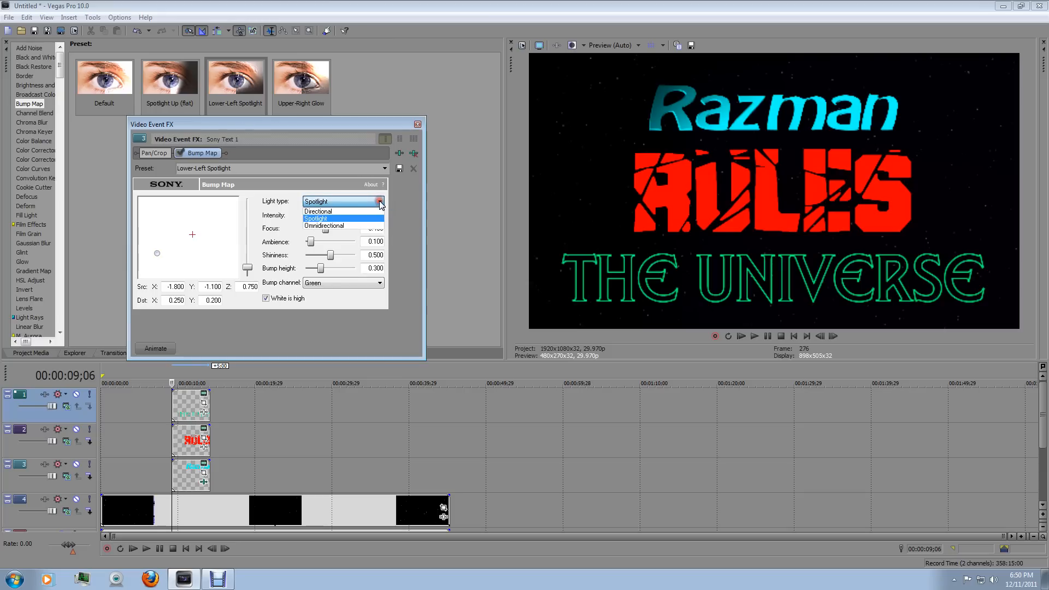
pyautogui.click(340, 218)
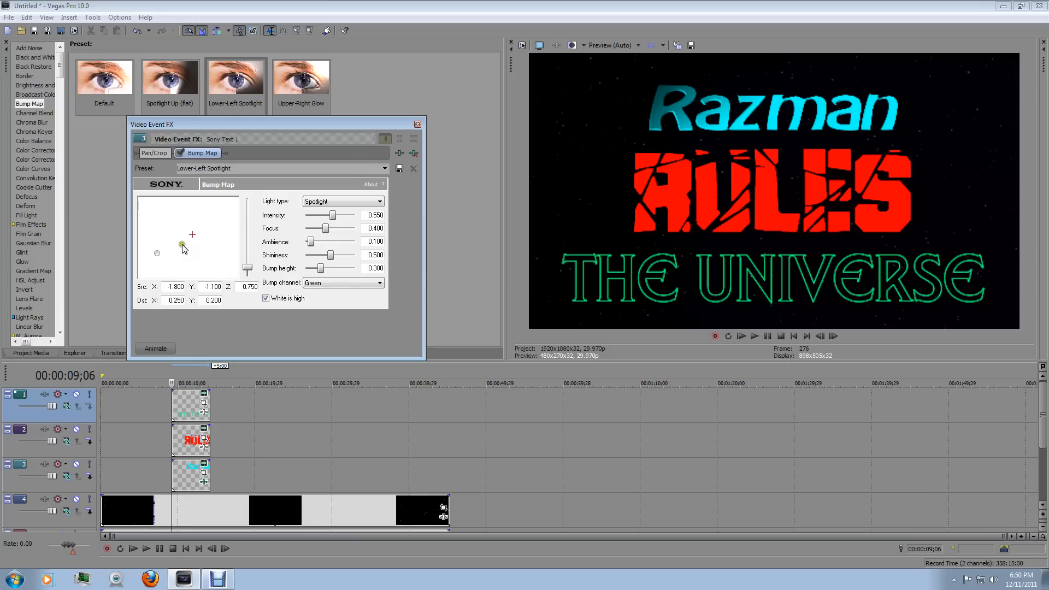
pyautogui.moveTo(158, 254)
pyautogui.mouseDown()
pyautogui.moveTo(181, 274)
pyautogui.moveTo(146, 262)
pyautogui.moveTo(151, 255)
pyautogui.mouseUp()
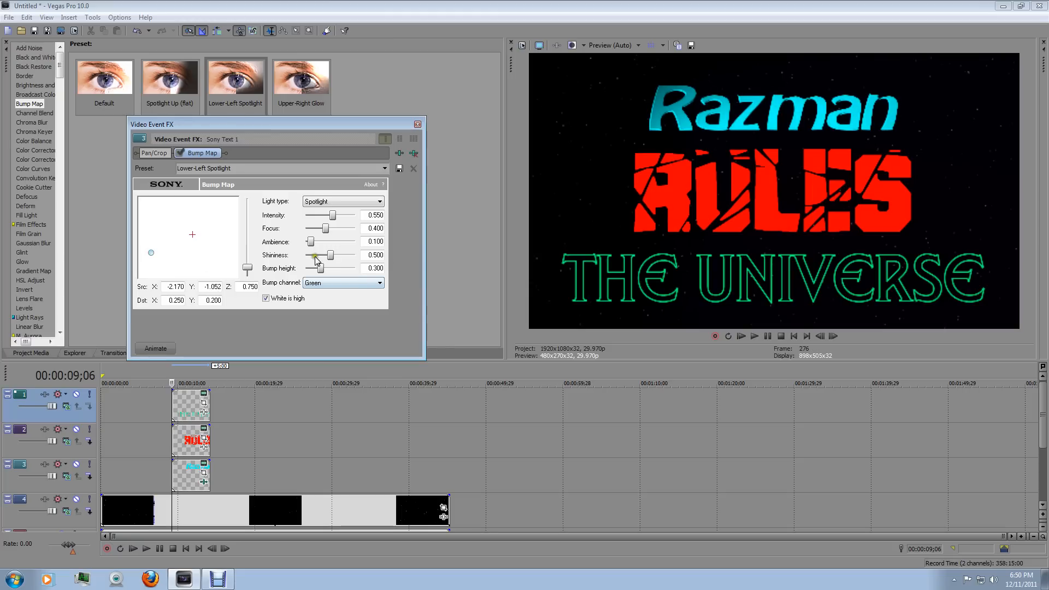
# Set the Bump Map shininess to 1.000, try the bump height at both extremes, and set it to 0.500
pyautogui.moveTo(331, 257); pyautogui.dragTo(381, 255)
pyautogui.moveTo(321, 268)
pyautogui.mouseDown()
pyautogui.moveTo(366, 270)
pyautogui.moveTo(289, 272)
pyautogui.moveTo(306, 271)
pyautogui.mouseUp()
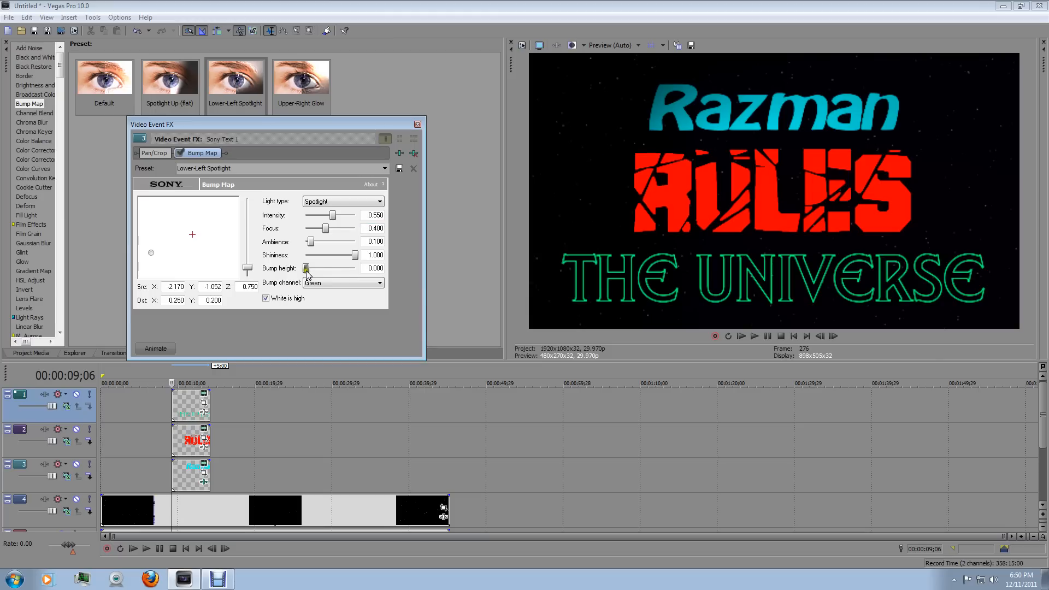
pyautogui.moveTo(307, 271); pyautogui.dragTo(403, 280)
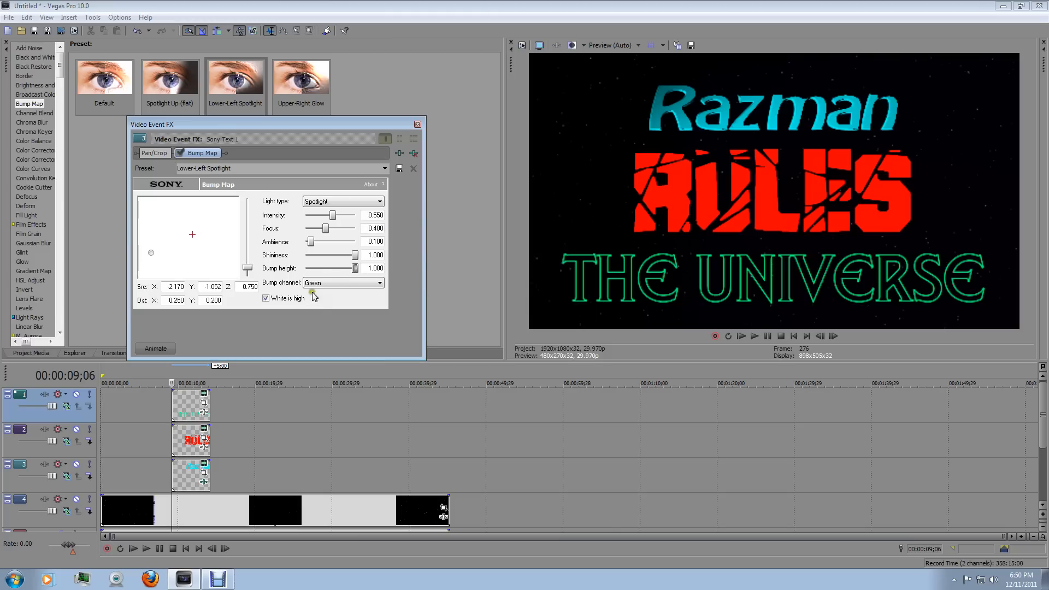
pyautogui.moveTo(355, 268); pyautogui.dragTo(331, 271)
# Set the spotlight intensity to 0.733 and focus to 0.144, and move the light source to about X -2.266, Y 0.662
pyautogui.moveTo(332, 215); pyautogui.dragTo(307, 223)
pyautogui.moveTo(335, 221); pyautogui.dragTo(312, 230)
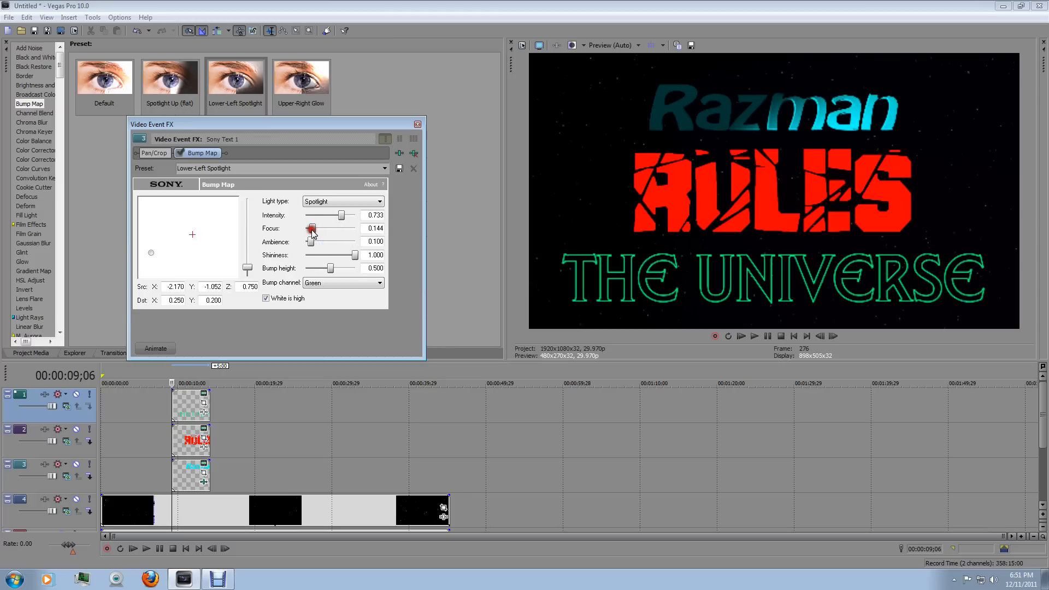
pyautogui.moveTo(151, 254); pyautogui.dragTo(149, 230)
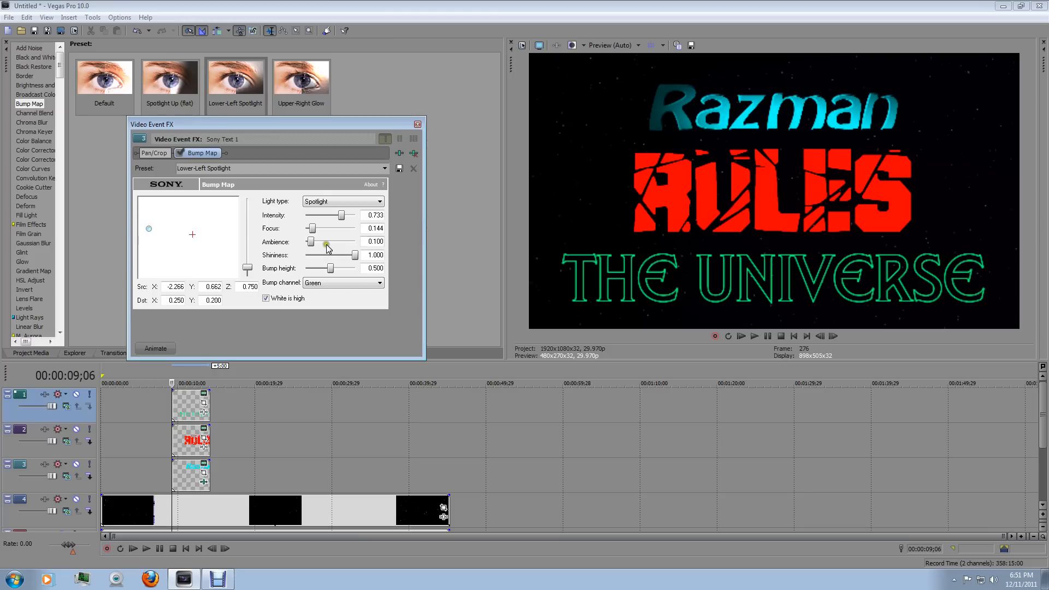
# Narrow the spotlight focus to 0.122 and reposition the light source to about X 2.617, Y -0.506
pyautogui.moveTo(312, 228)
pyautogui.mouseDown()
pyautogui.moveTo(365, 232)
pyautogui.moveTo(315, 236)
pyautogui.mouseUp()
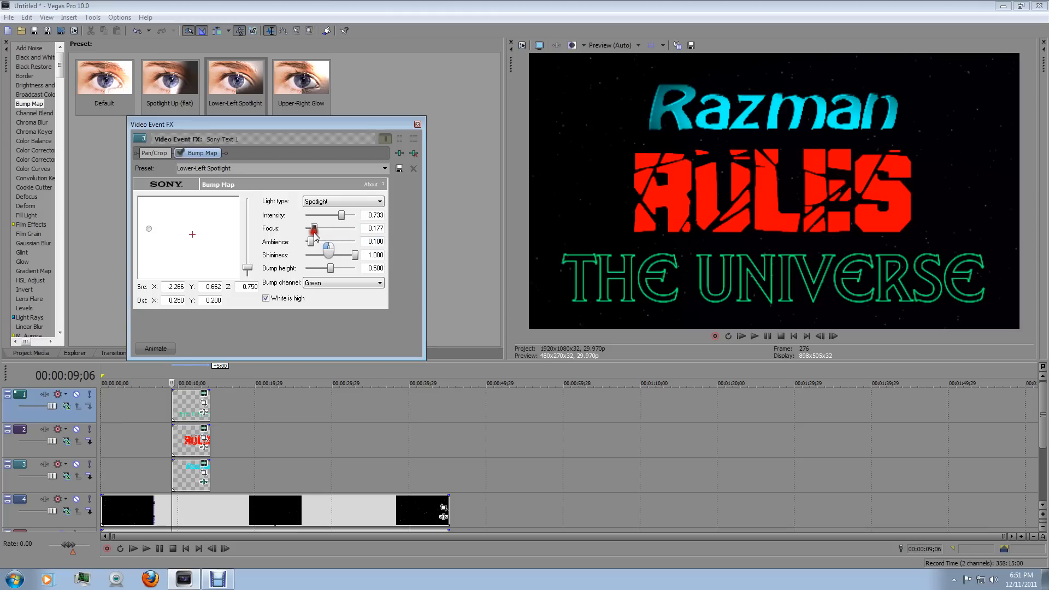
pyautogui.moveTo(149, 228)
pyautogui.mouseDown()
pyautogui.moveTo(173, 261)
pyautogui.moveTo(146, 261)
pyautogui.moveTo(151, 222)
pyautogui.moveTo(142, 234)
pyautogui.mouseUp()
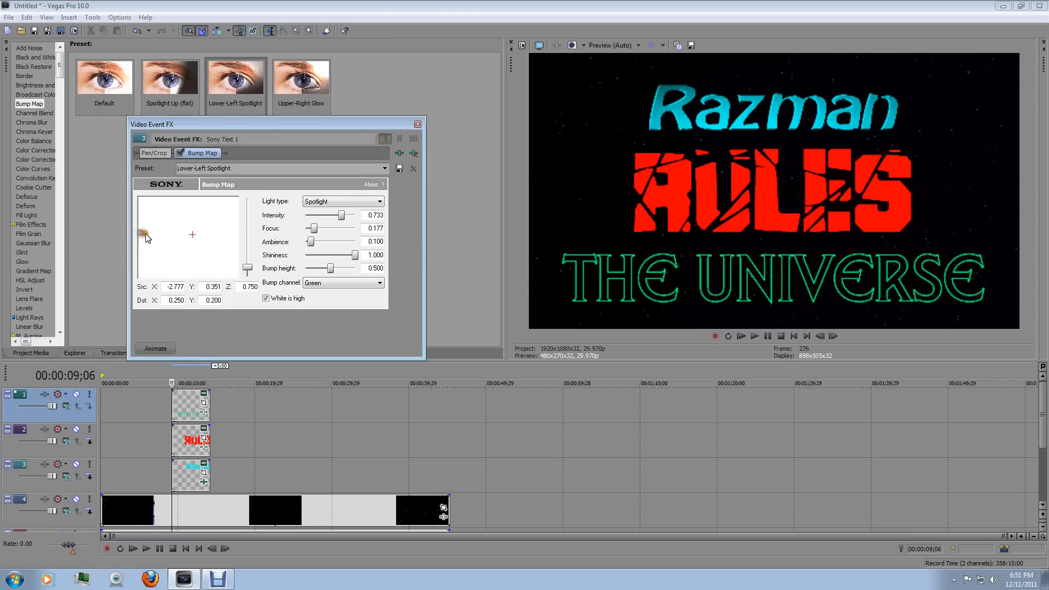
pyautogui.moveTo(314, 228); pyautogui.dragTo(312, 232)
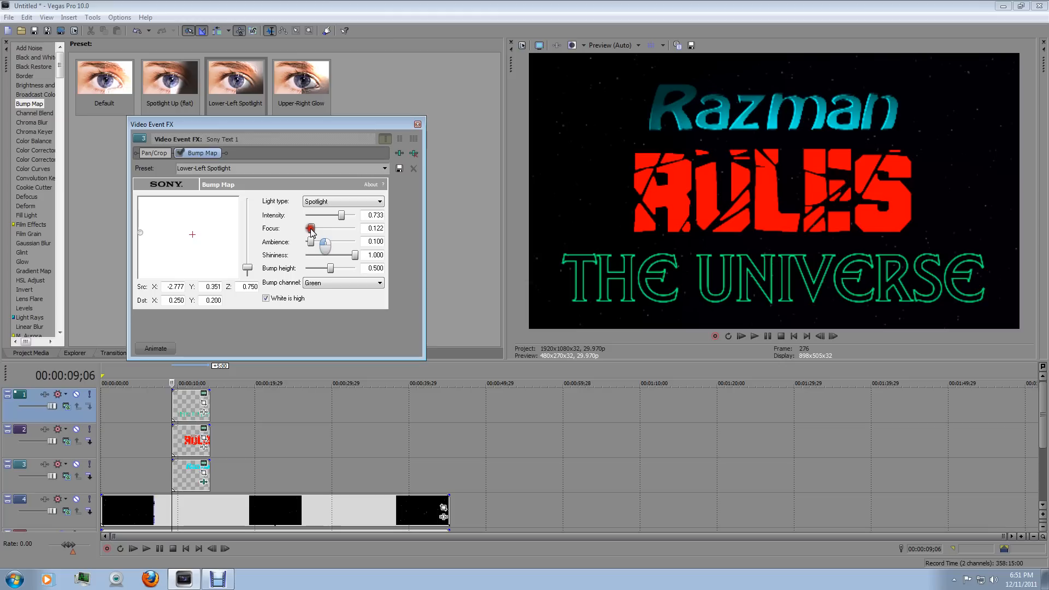
pyautogui.moveTo(139, 233); pyautogui.dragTo(231, 248)
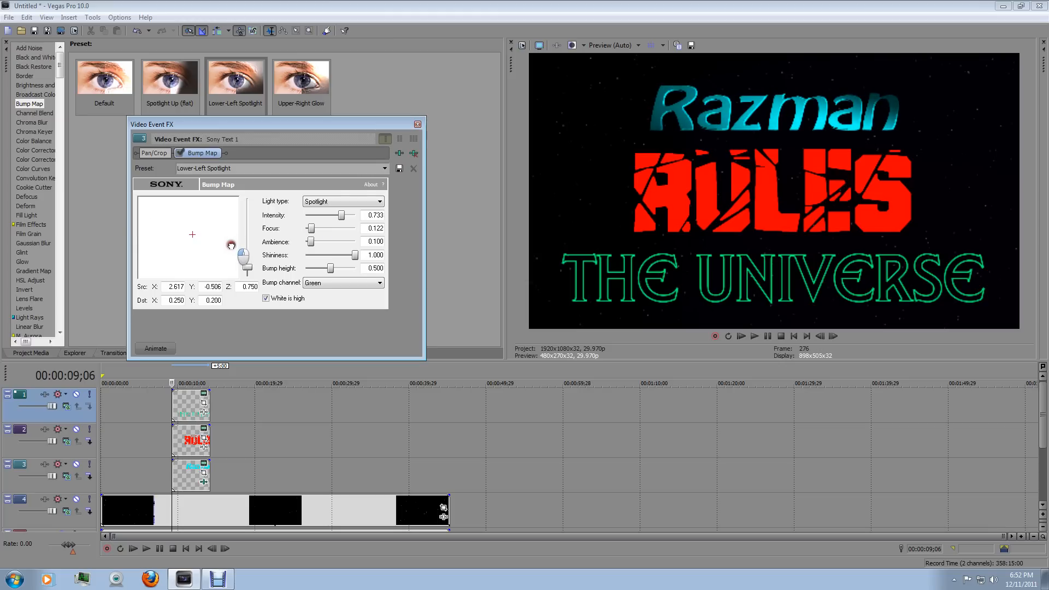
# Move the cyan text's spotlight source to about X -2.457, Y 0.896, with focus 0.155, ambience 0.111 and shininess 1.000
pyautogui.moveTo(232, 244)
pyautogui.mouseDown()
pyautogui.moveTo(249, 252)
pyautogui.moveTo(235, 244)
pyautogui.moveTo(244, 254)
pyautogui.moveTo(231, 260)
pyautogui.moveTo(239, 249)
pyautogui.mouseUp()
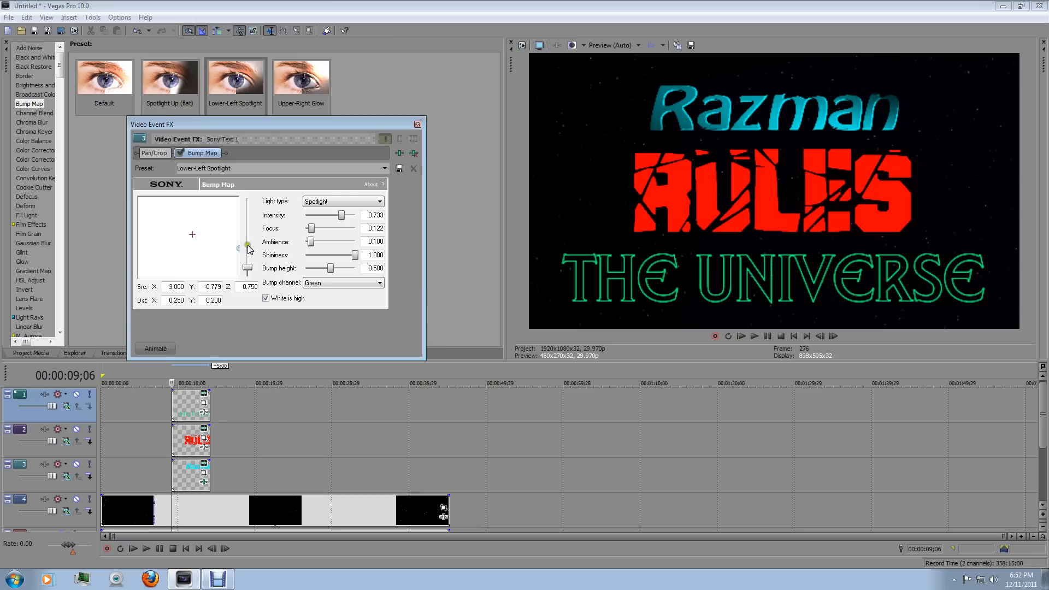
pyautogui.moveTo(236, 249); pyautogui.dragTo(146, 226)
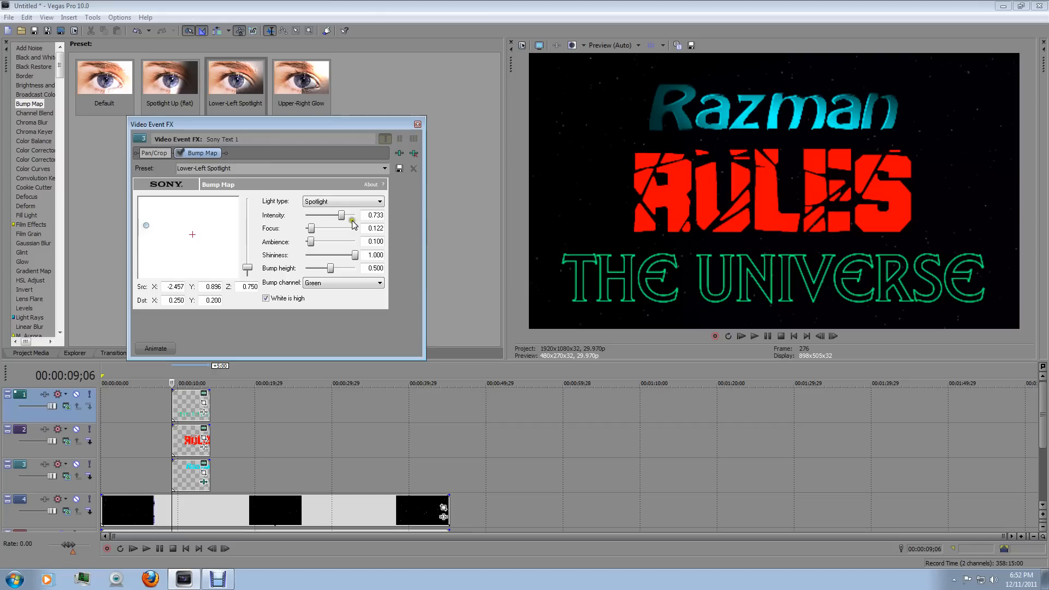
pyautogui.moveTo(310, 228); pyautogui.dragTo(314, 230)
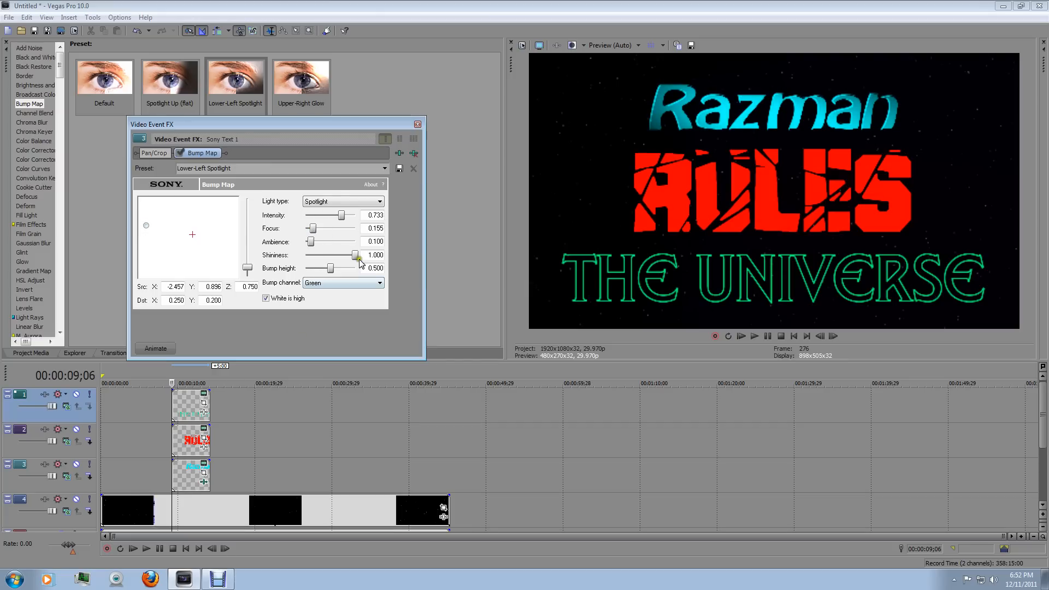
pyautogui.moveTo(355, 255); pyautogui.dragTo(395, 258)
pyautogui.moveTo(311, 242)
pyautogui.mouseDown()
pyautogui.moveTo(365, 244)
pyautogui.moveTo(304, 246)
pyautogui.moveTo(312, 247)
pyautogui.mouseUp()
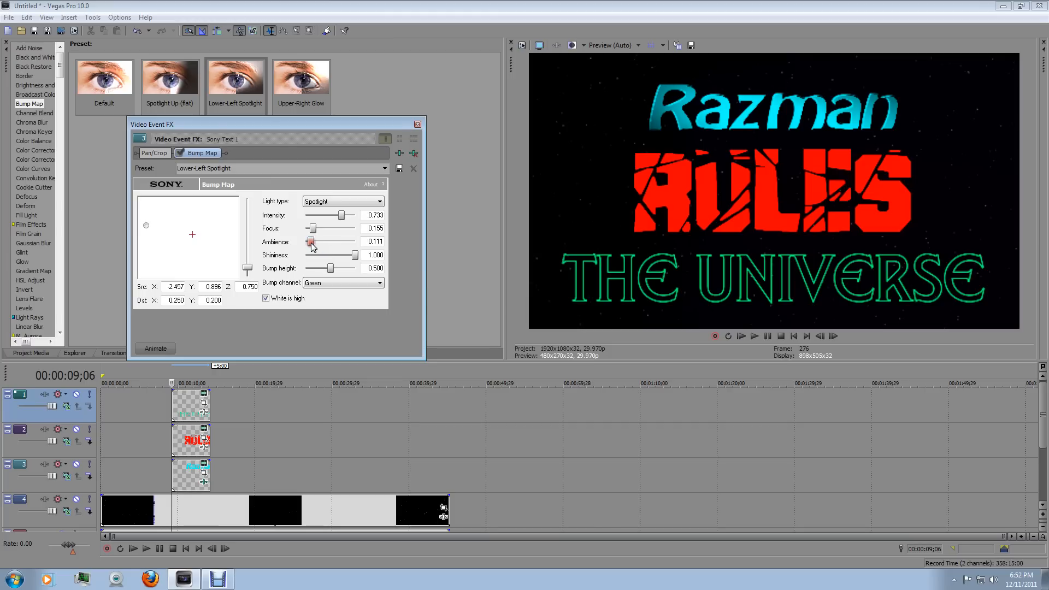
pyautogui.click(417, 125)
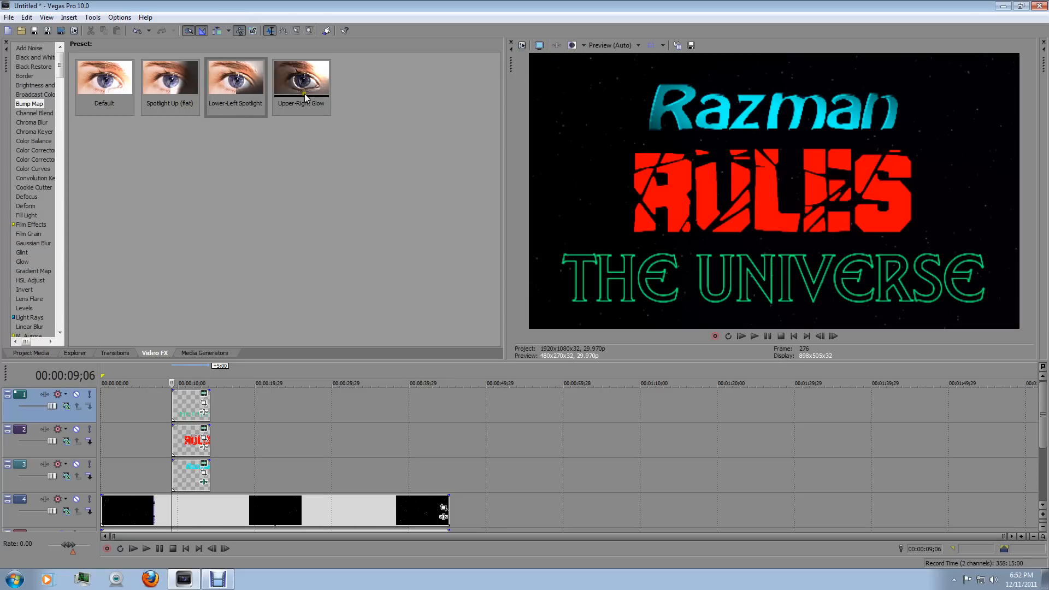
# Apply the Lower-Left Spotlight Bump Map preset to the RULES text event and set its shininess to 1.000
pyautogui.moveTo(235, 82); pyautogui.dragTo(184, 443)
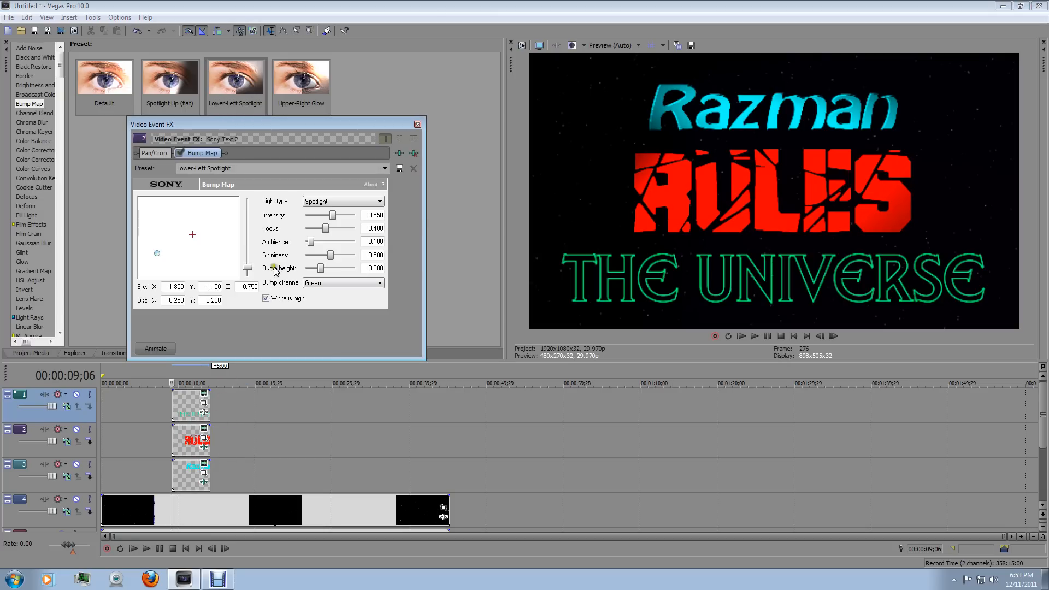
pyautogui.moveTo(325, 257); pyautogui.dragTo(356, 257)
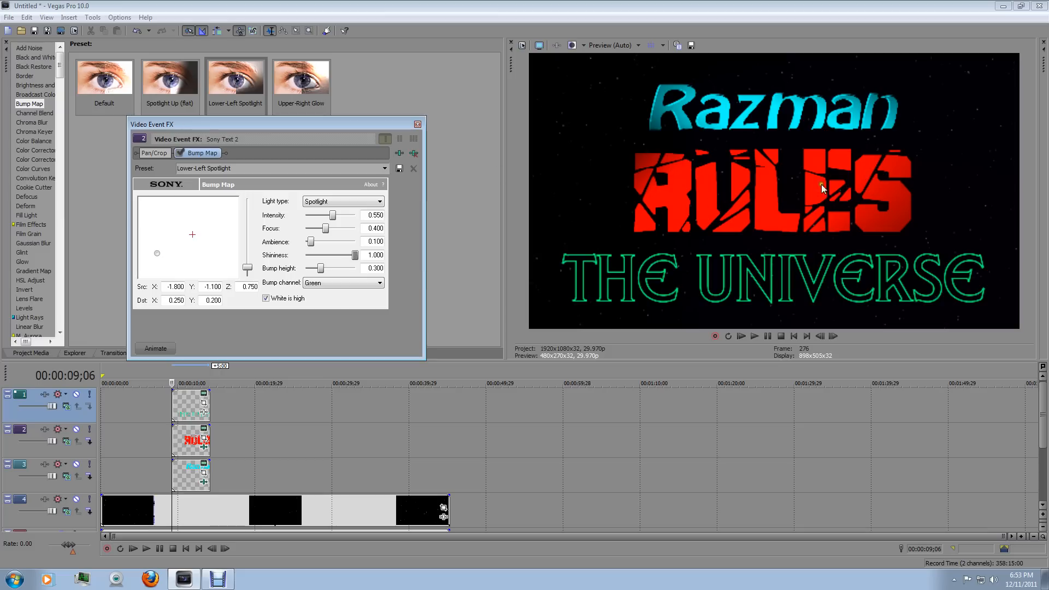
pyautogui.click(417, 125)
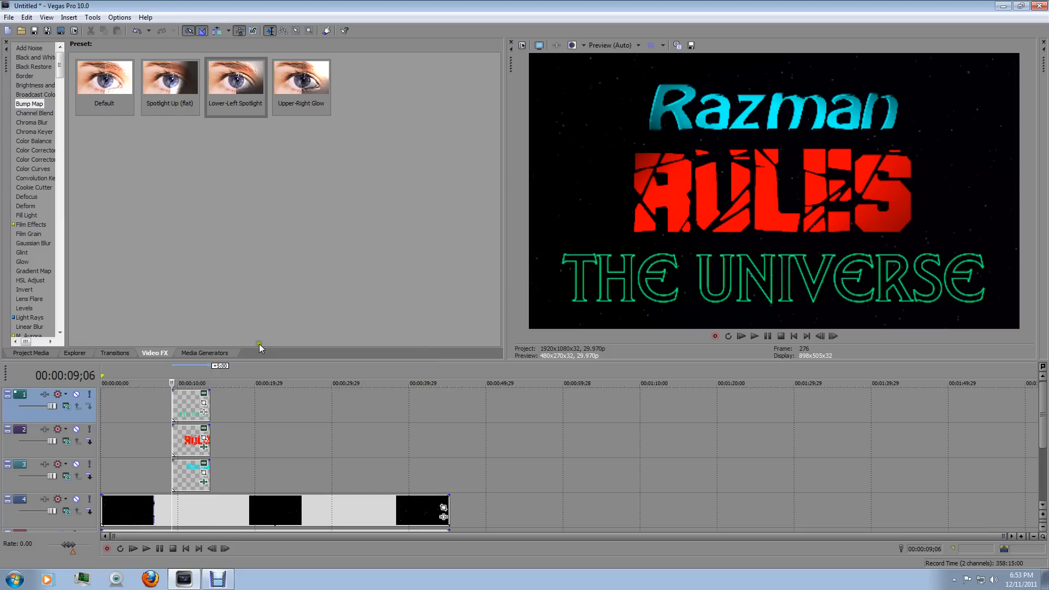
# Set the RULES text color to R 255, G 23, B 50 in its generated media properties
pyautogui.click(204, 429)
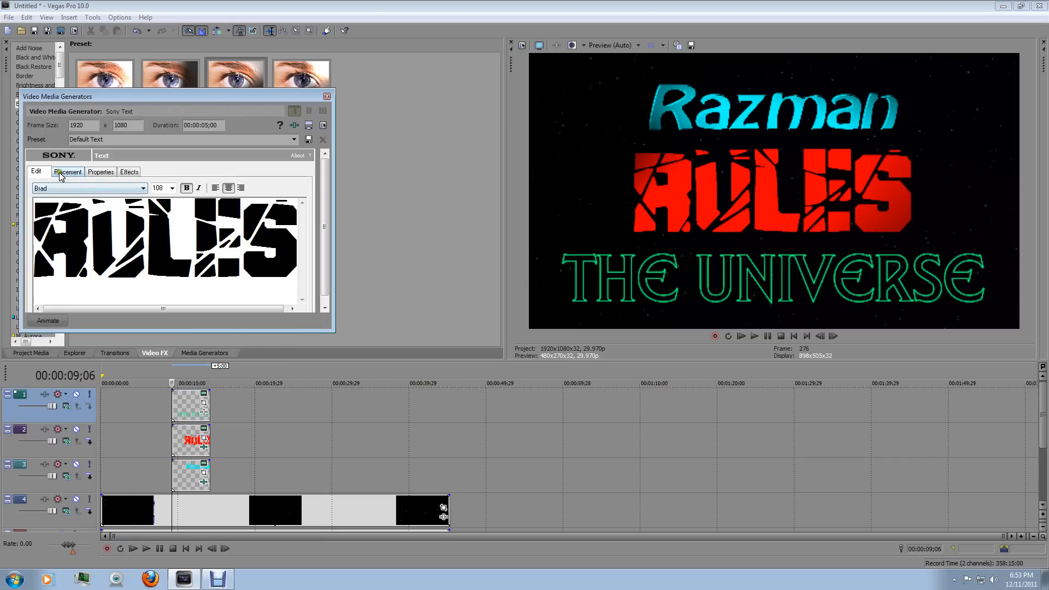
pyautogui.click(101, 173)
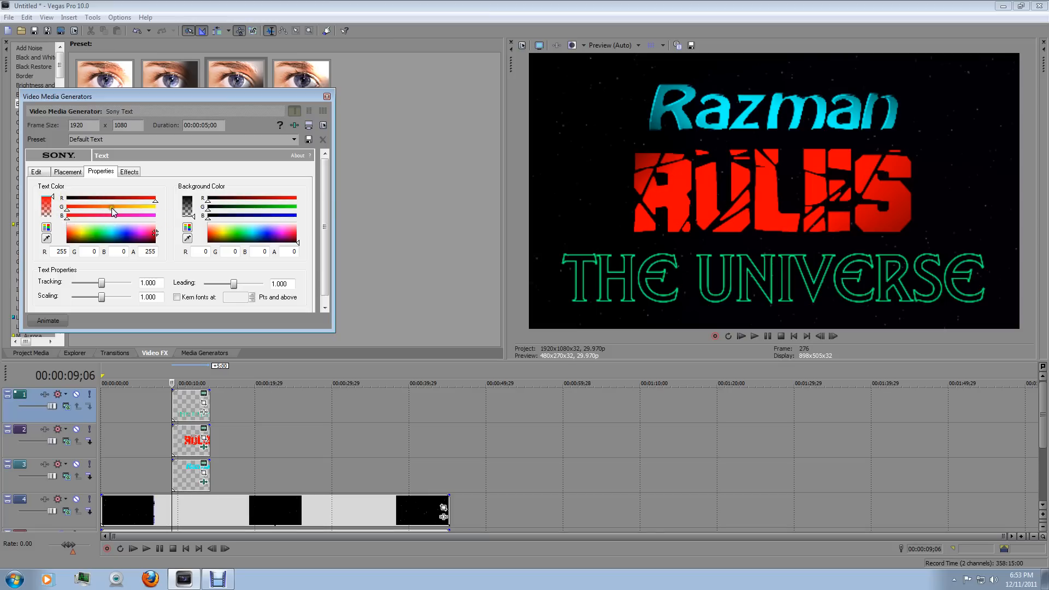
pyautogui.moveTo(155, 203); pyautogui.dragTo(114, 202)
pyautogui.doubleClick(96, 203)
pyautogui.moveTo(156, 203); pyautogui.dragTo(178, 197)
pyautogui.moveTo(69, 219)
pyautogui.mouseDown()
pyautogui.moveTo(110, 223)
pyautogui.moveTo(71, 210)
pyautogui.moveTo(85, 214)
pyautogui.mouseUp()
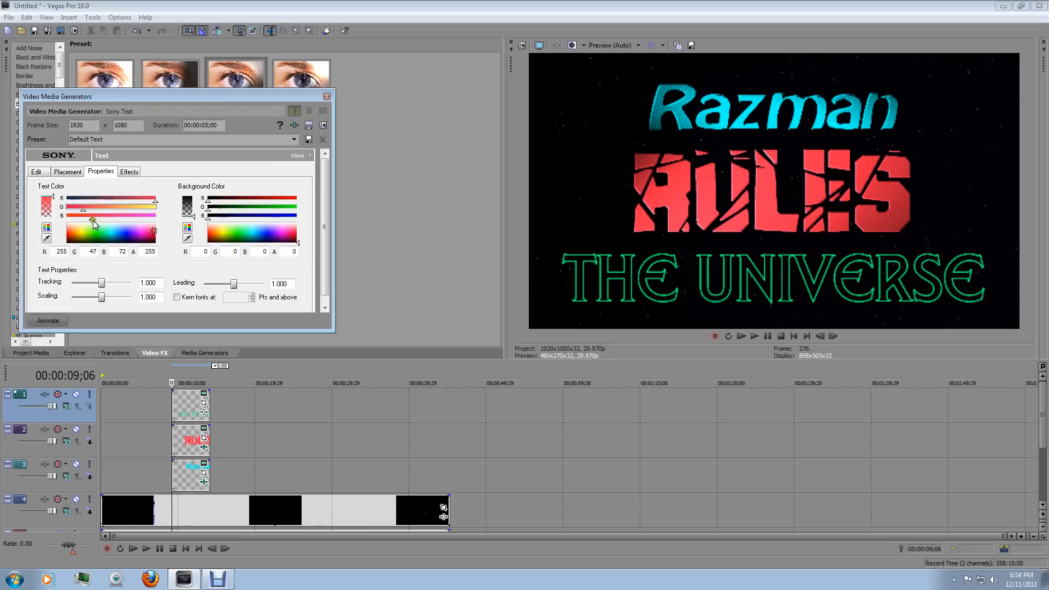
pyautogui.moveTo(91, 218)
pyautogui.mouseDown()
pyautogui.moveTo(67, 221)
pyautogui.moveTo(91, 211)
pyautogui.mouseUp()
pyautogui.moveTo(93, 211); pyautogui.dragTo(78, 214)
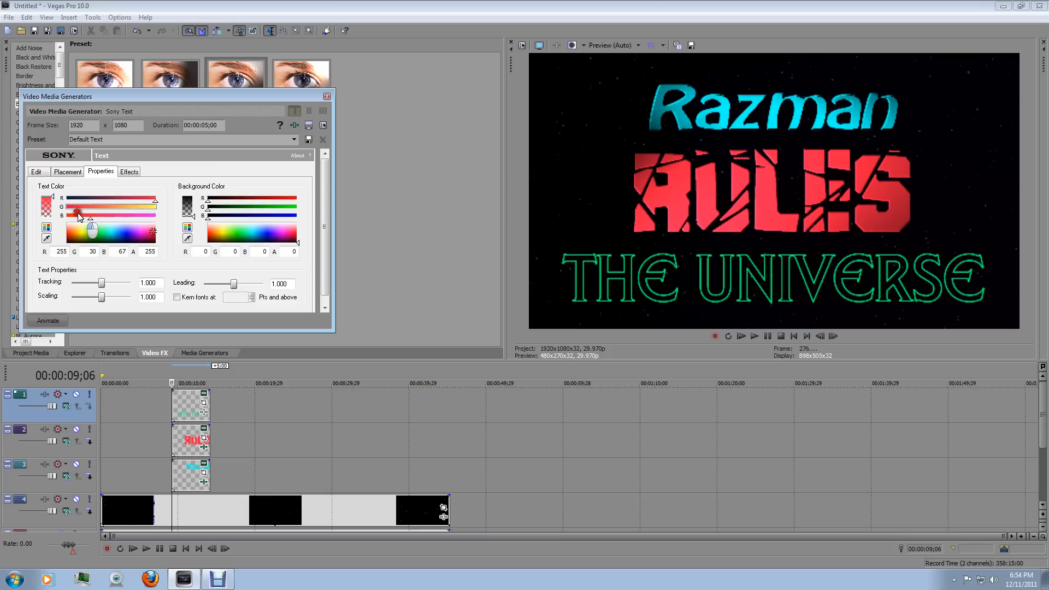
pyautogui.click(91, 218)
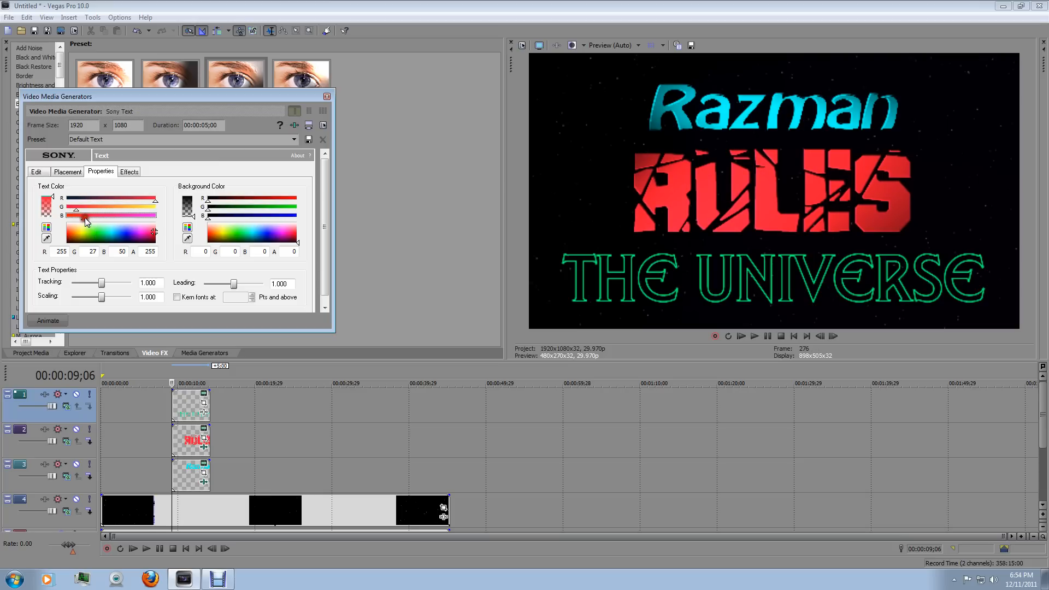
pyautogui.moveTo(78, 212); pyautogui.dragTo(75, 211)
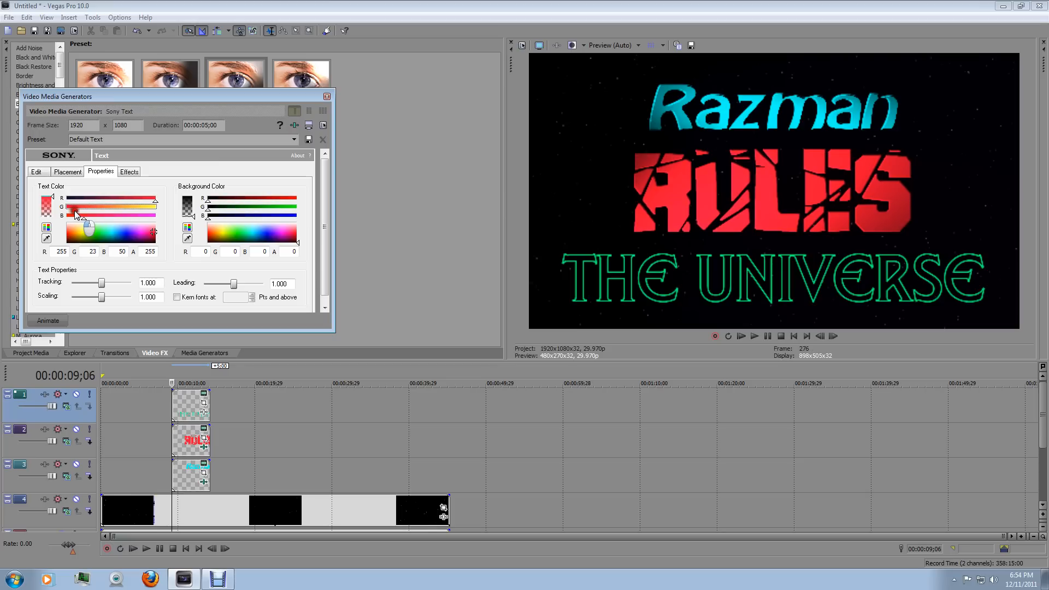
pyautogui.click(327, 96)
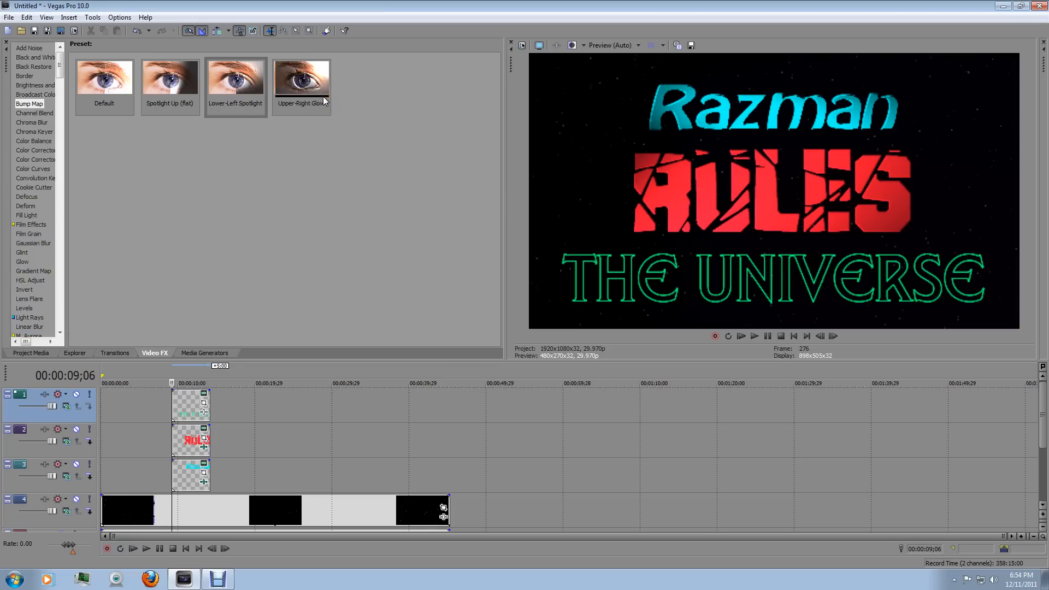
# In the RULES text's Bump Map, set bump height to 1.000 and focus to 0.333, and move the light source to about X -1.723, Y -1.481
pyautogui.click(206, 448)
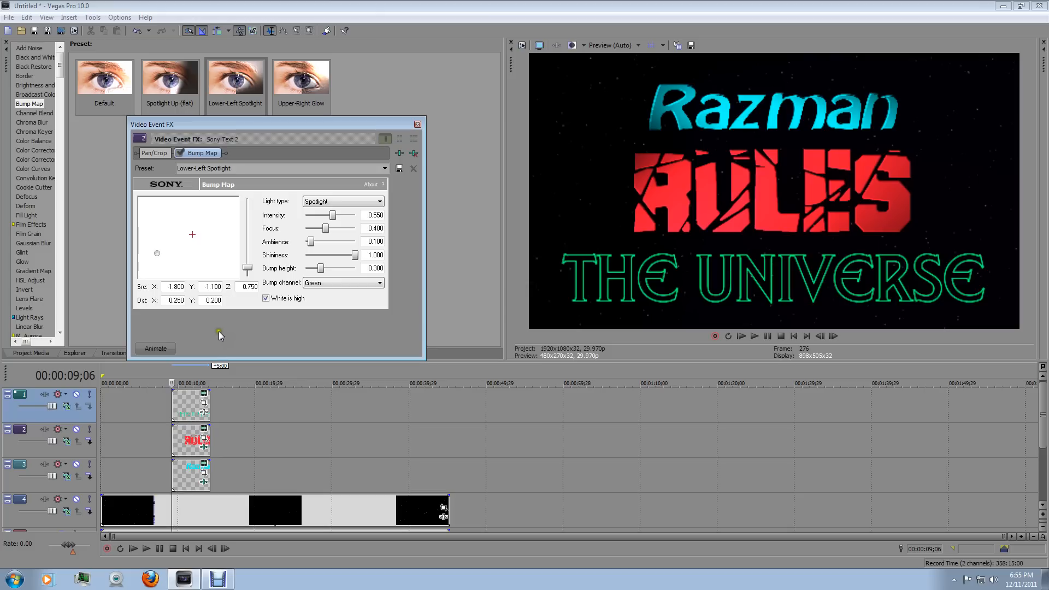
pyautogui.click(157, 348)
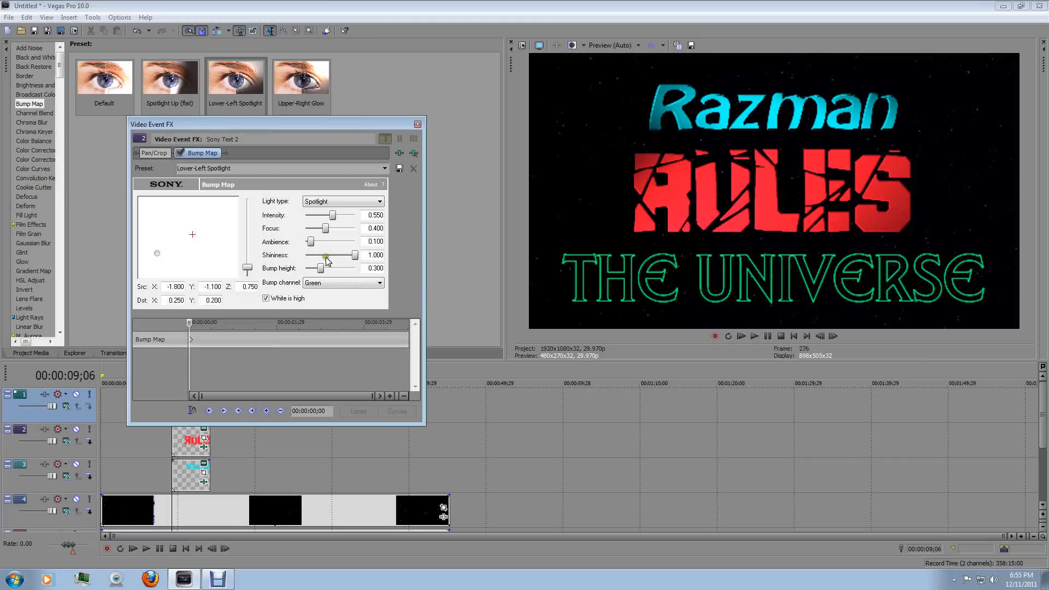
pyautogui.moveTo(321, 268); pyautogui.dragTo(380, 269)
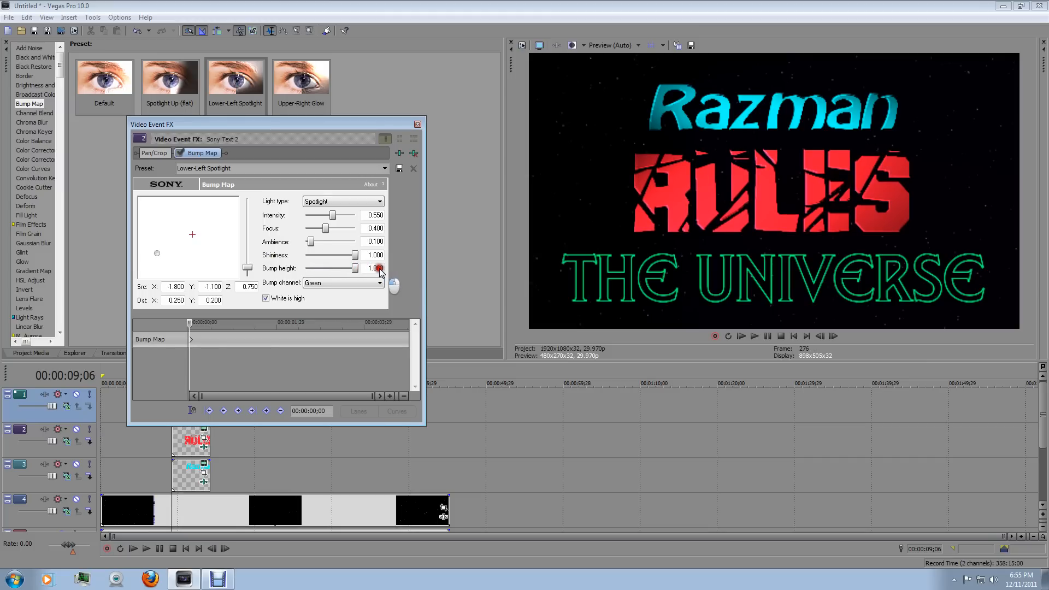
pyautogui.moveTo(757, 257); pyautogui.dragTo(730, 212)
pyautogui.moveTo(157, 255)
pyautogui.mouseDown()
pyautogui.moveTo(150, 279)
pyautogui.moveTo(173, 263)
pyautogui.moveTo(160, 258)
pyautogui.moveTo(167, 243)
pyautogui.moveTo(159, 260)
pyautogui.mouseUp()
pyautogui.moveTo(325, 228); pyautogui.dragTo(324, 230)
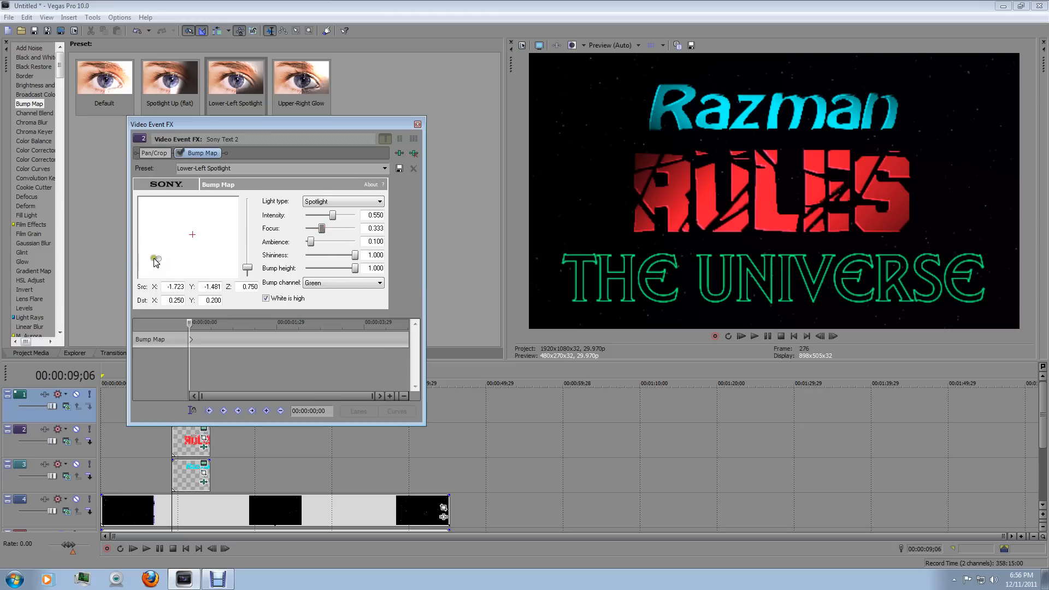
# Set the RULES Bump Map intensity to 0.655 and ambience to 0.055, and move the light source to about X -1.979, Y -1.442
pyautogui.moveTo(159, 258); pyautogui.dragTo(152, 260)
pyautogui.moveTo(333, 220); pyautogui.dragTo(338, 222)
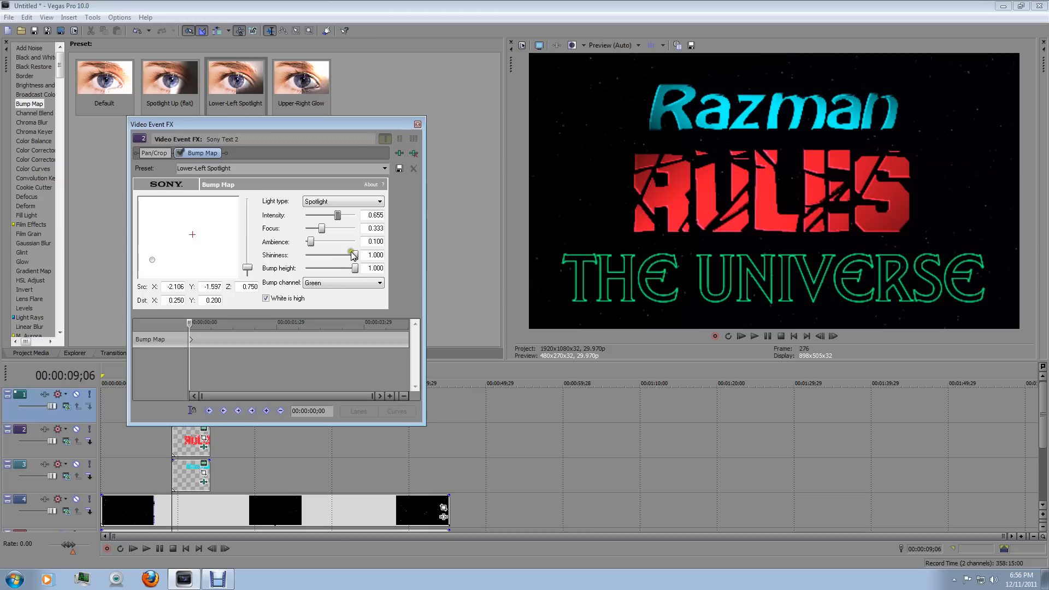
pyautogui.moveTo(311, 245); pyautogui.dragTo(311, 248)
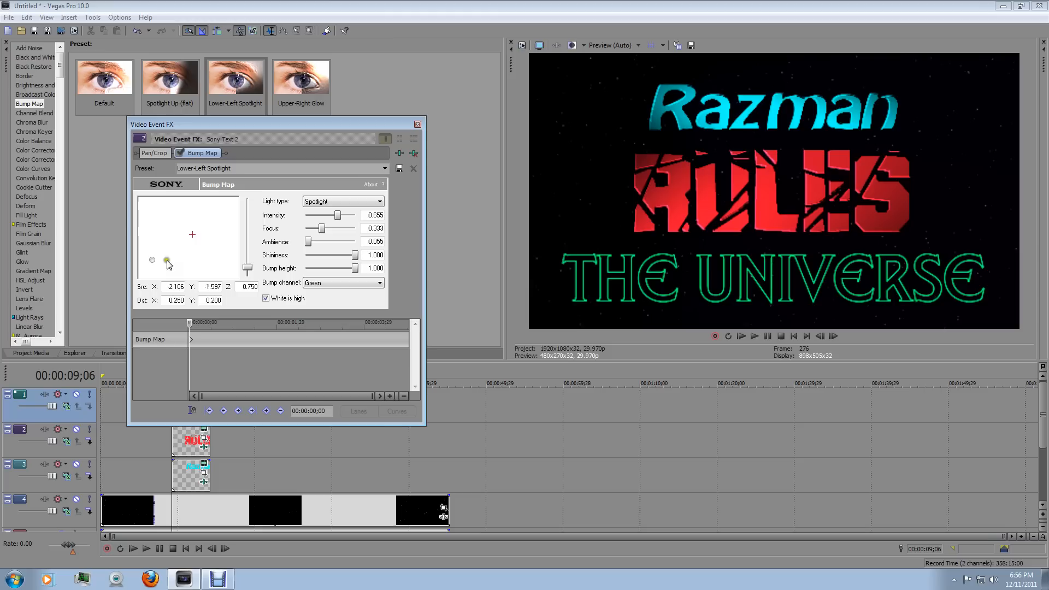
pyautogui.moveTo(153, 260); pyautogui.dragTo(154, 259)
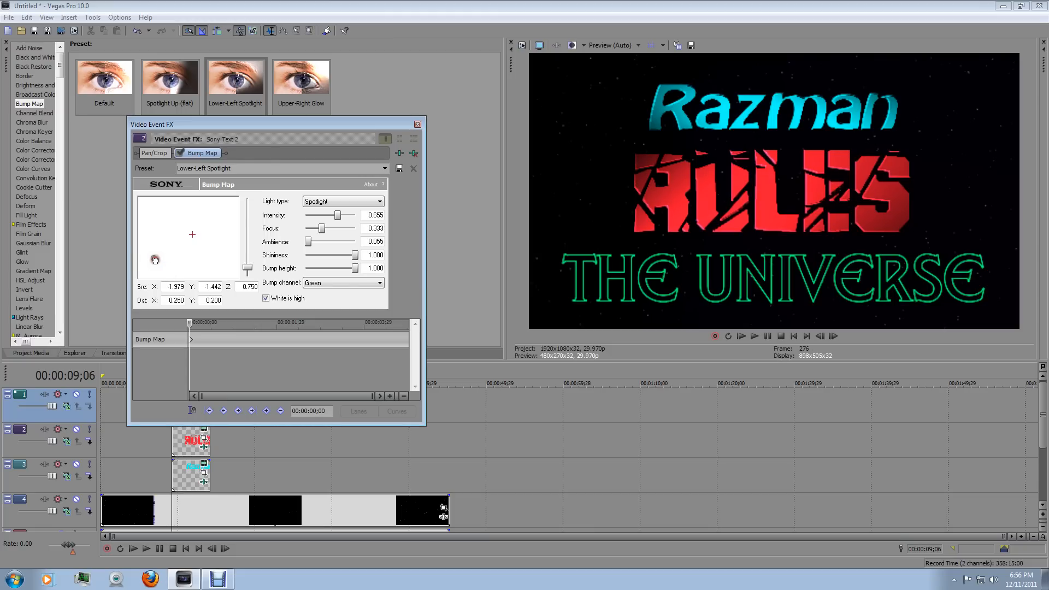
pyautogui.click(417, 124)
# Try the Trek Generation 1 and Trek Generation Regular fonts on the "the Universe" text, and set its font to Trek
pyautogui.click(192, 406)
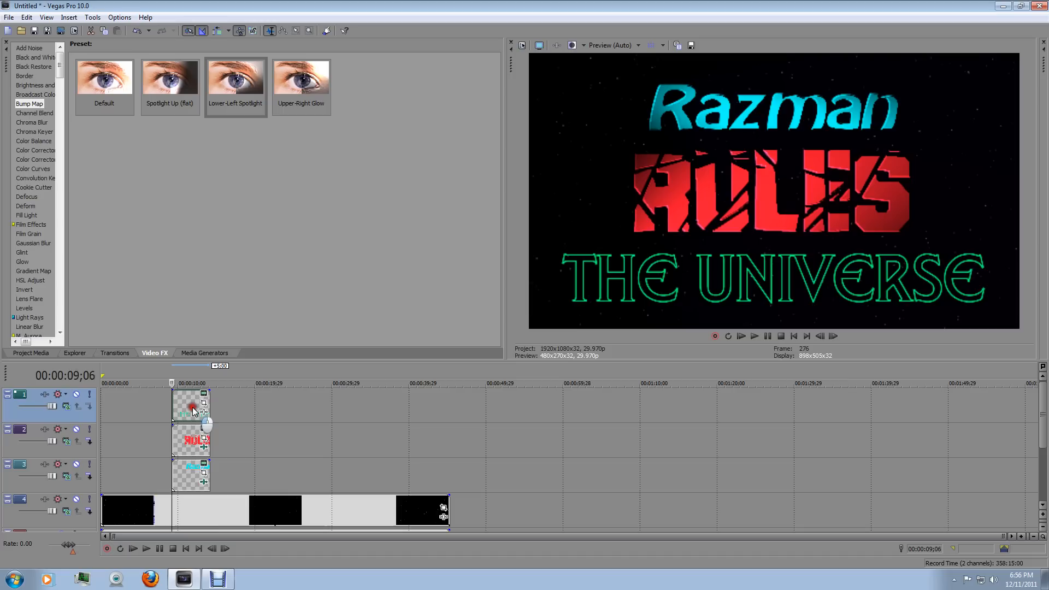
pyautogui.click(203, 393)
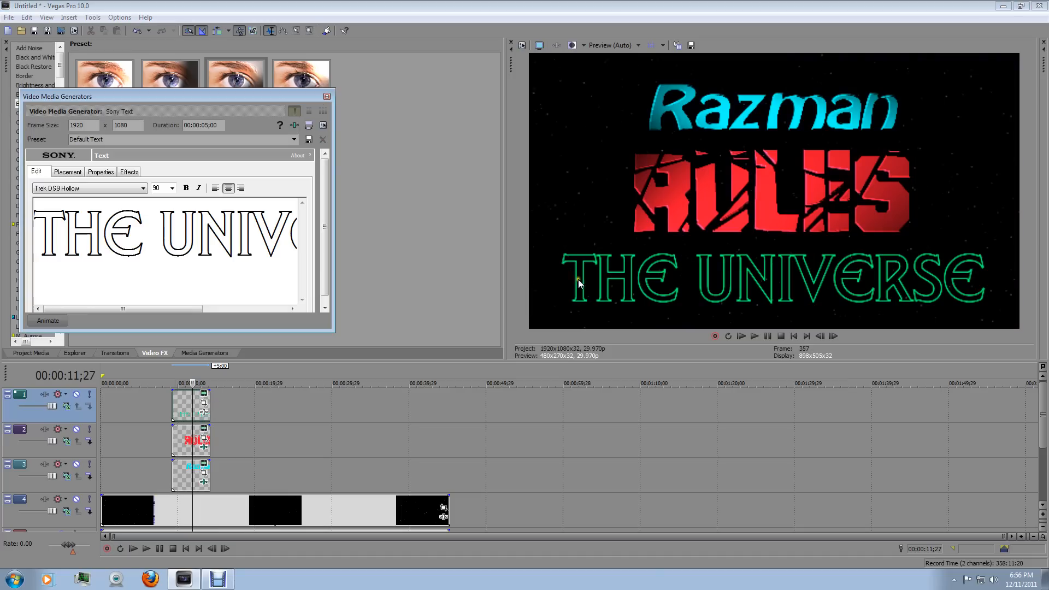
pyautogui.click(143, 188)
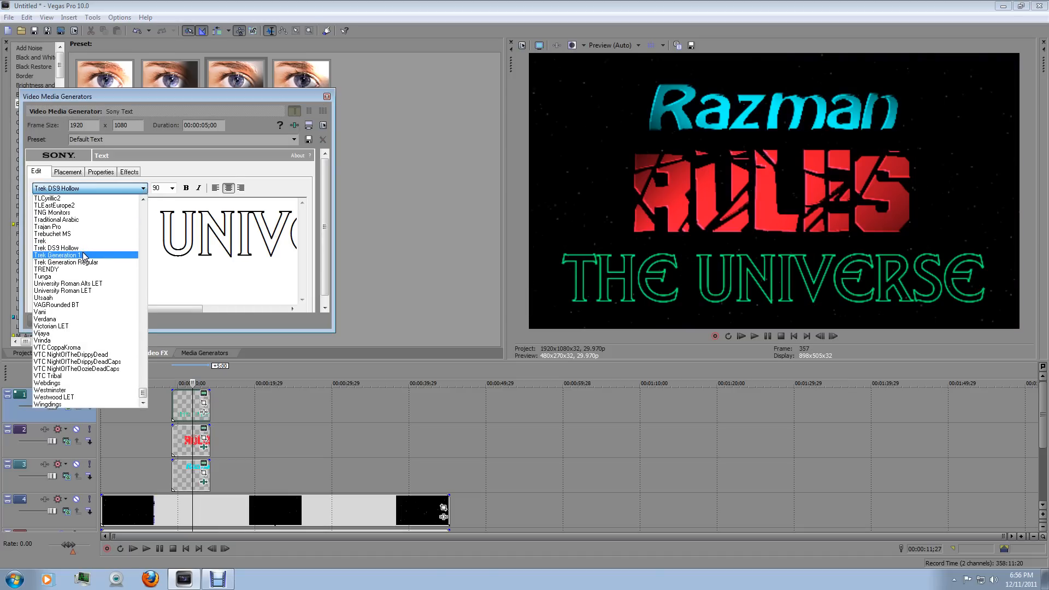
pyautogui.click(84, 255)
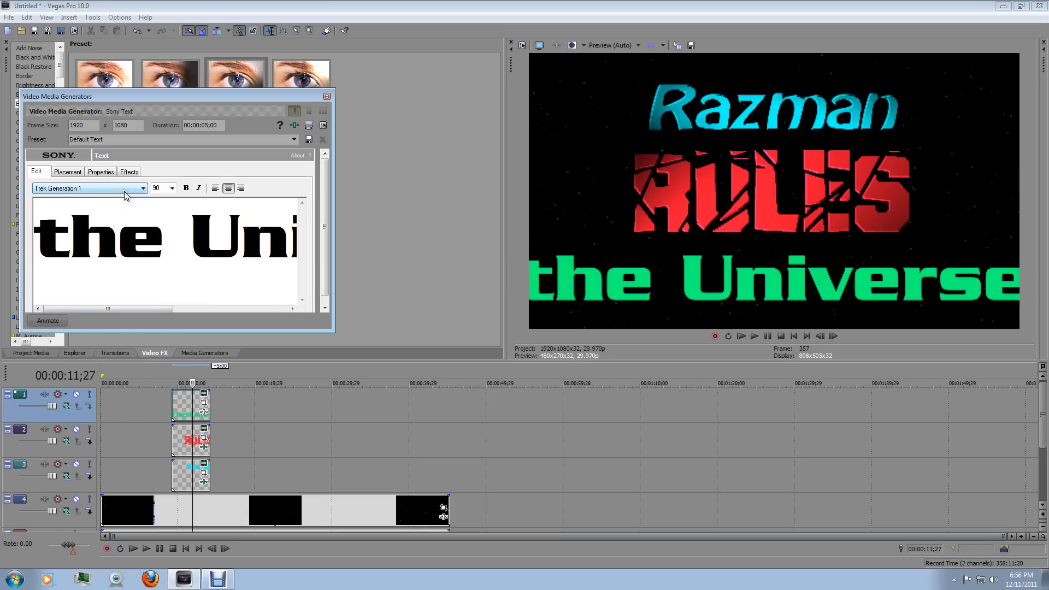
pyautogui.scroll(-1, 126, 195)
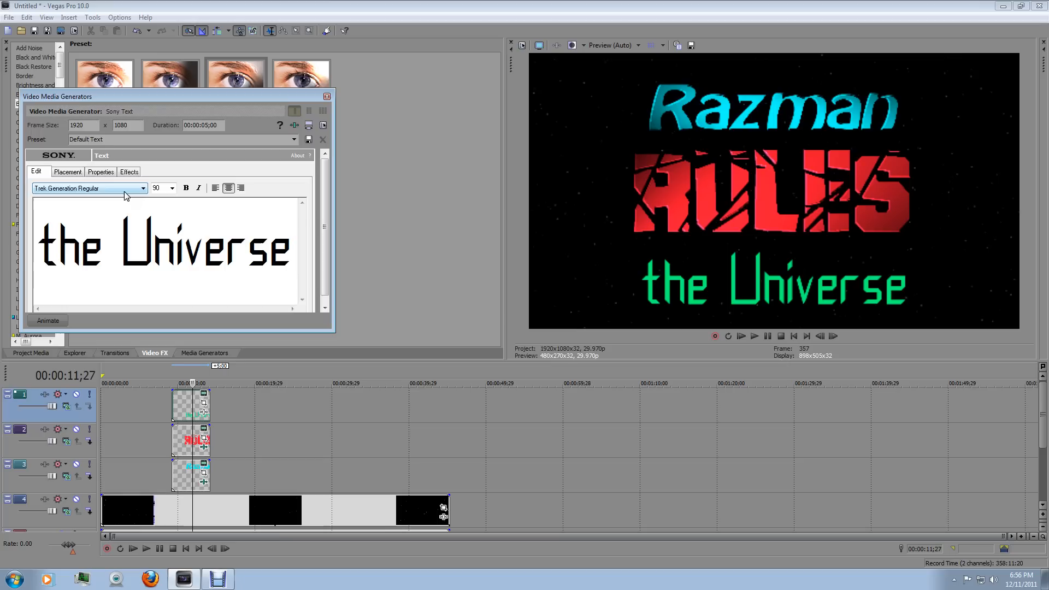
pyautogui.scroll(-1, 125, 193)
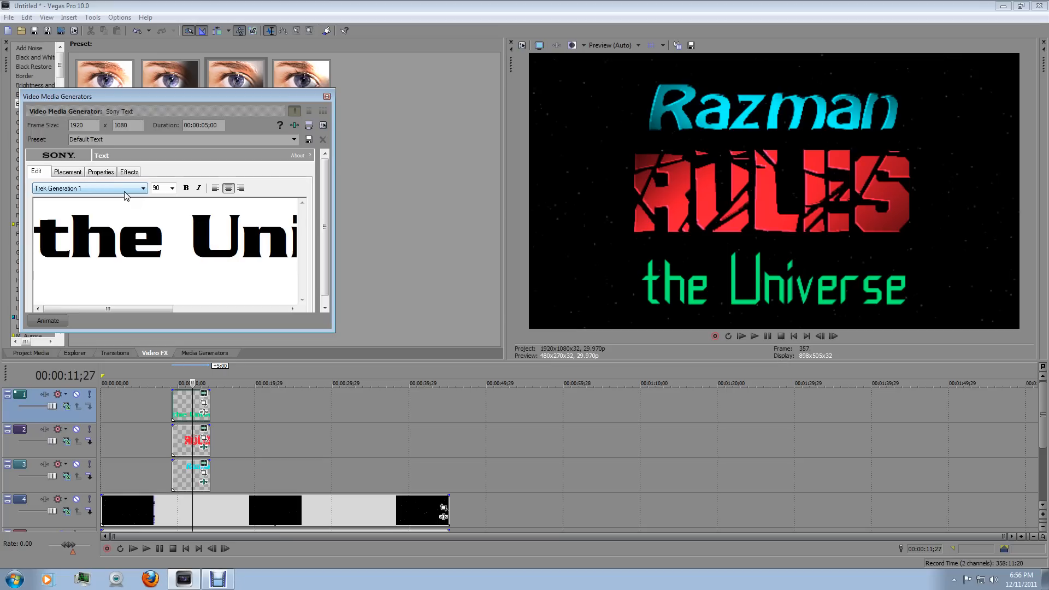
pyautogui.scroll(-1, 137, 196)
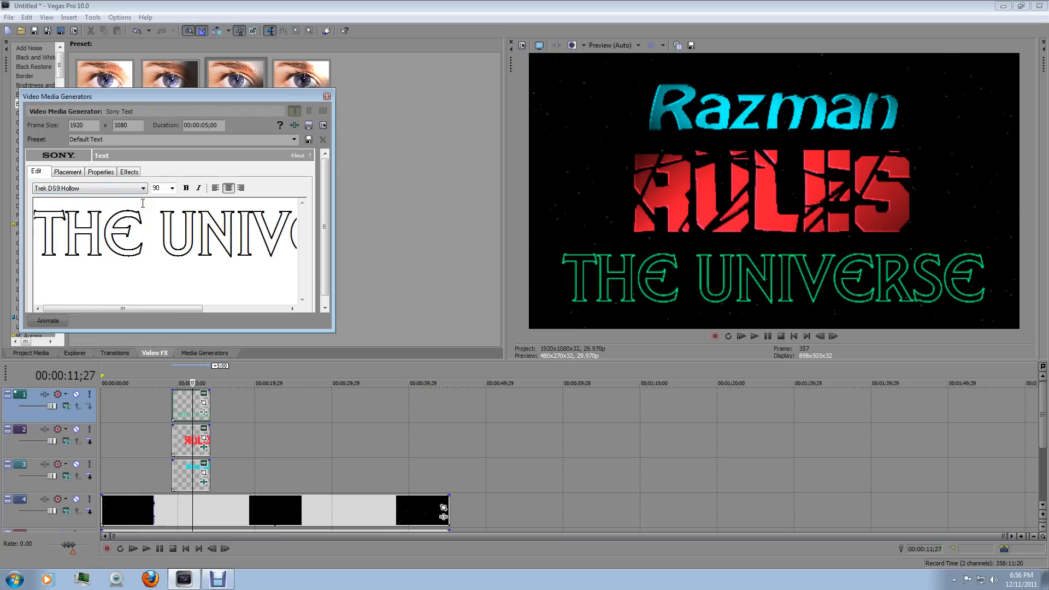
pyautogui.scroll(1, 142, 204)
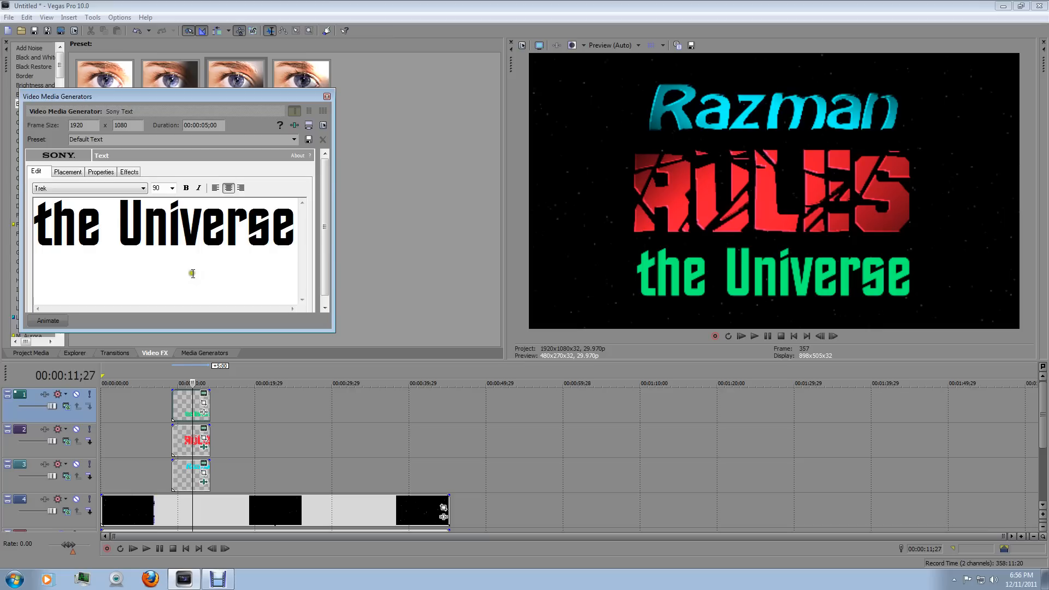
# Recolor the "the Universe" text yellow at about R 240, G 255, B 27
pyautogui.click(68, 172)
pyautogui.click(101, 172)
pyautogui.moveTo(102, 232); pyautogui.dragTo(82, 231)
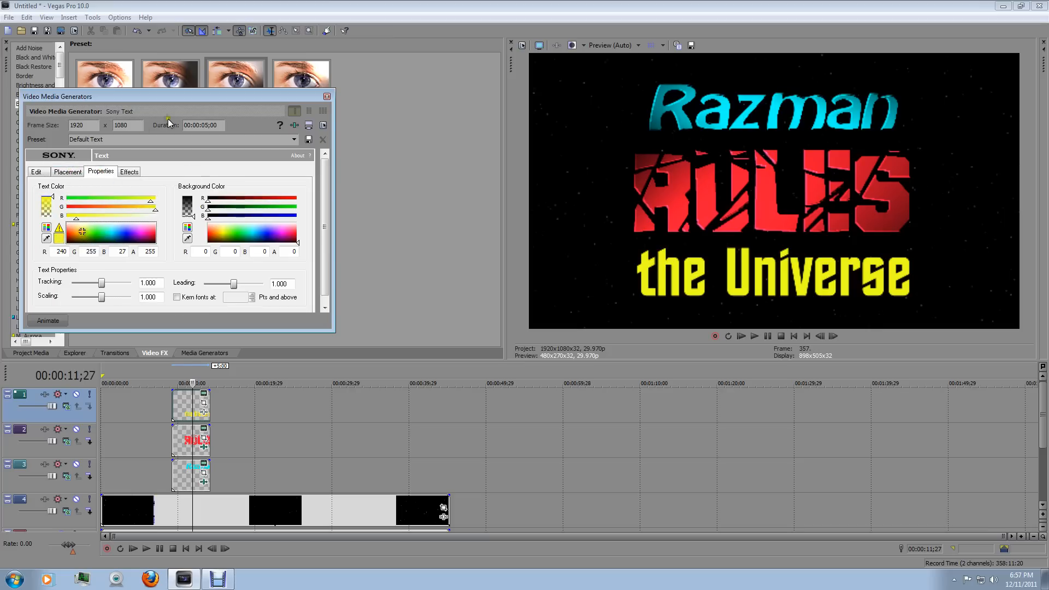
# Try "Star Trek" as the wording of the yellow text, and restore the wording to "the Universe"
pyautogui.click(130, 172)
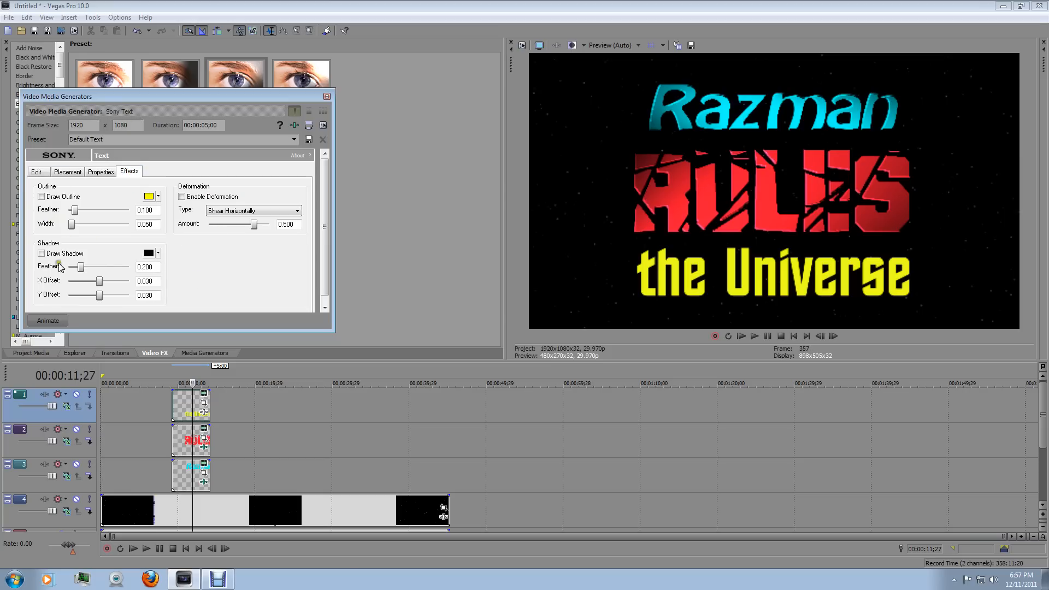
pyautogui.click(77, 172)
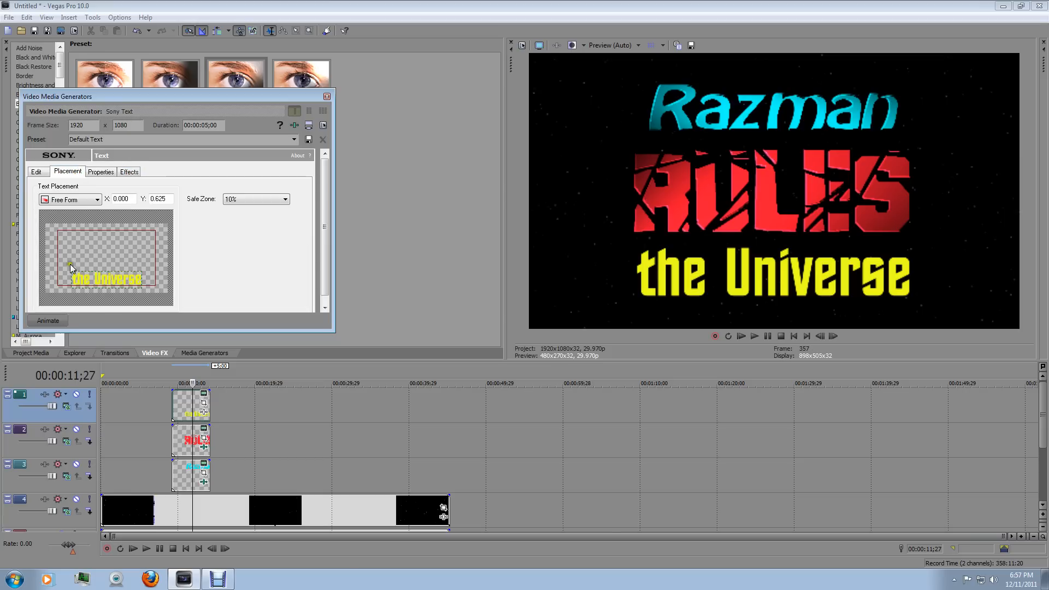
pyautogui.click(36, 171)
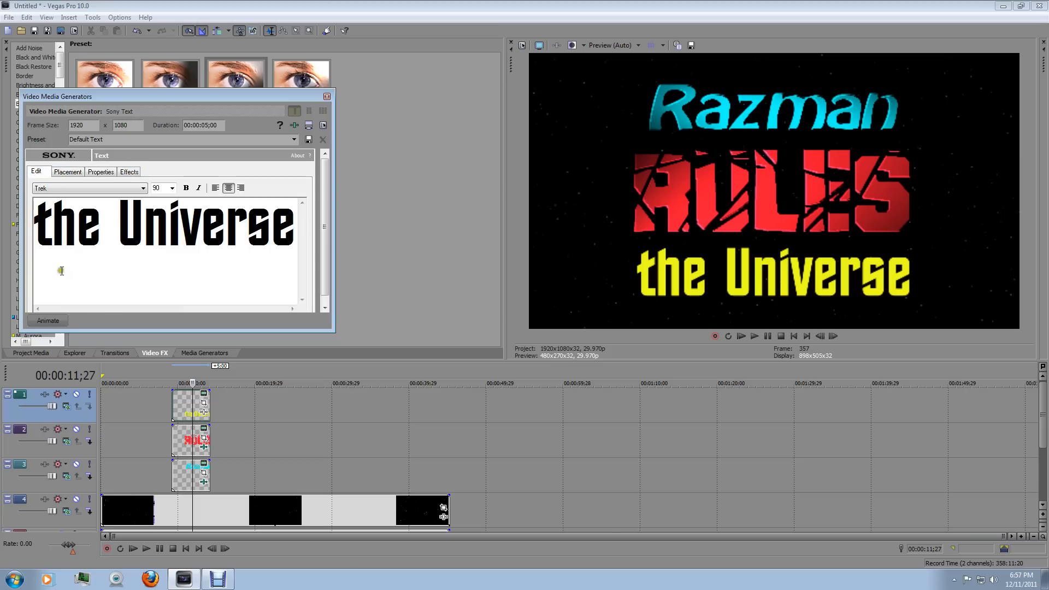
pyautogui.click(30, 232)
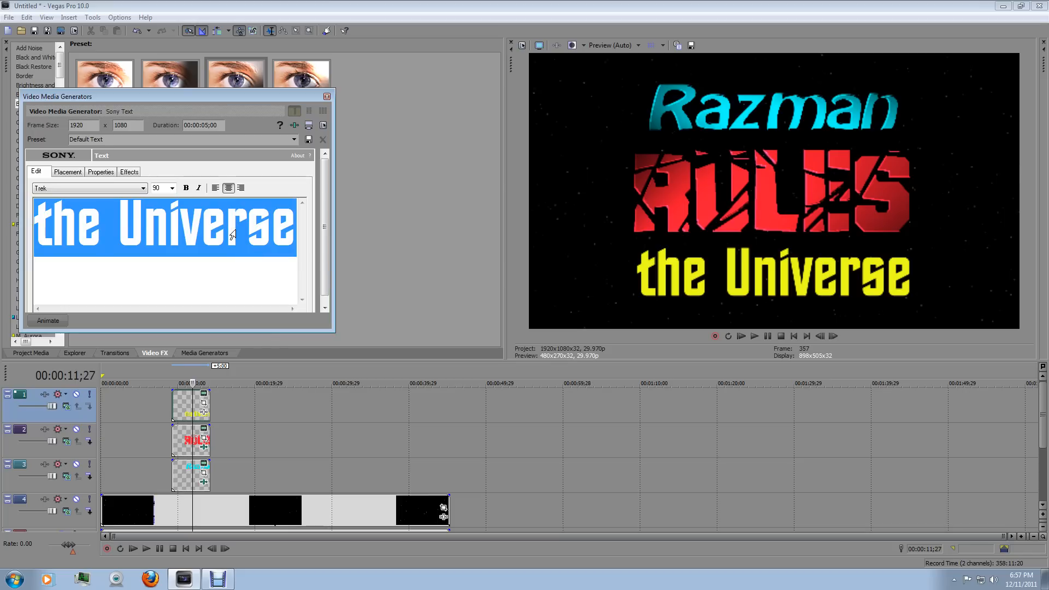
pyautogui.write('Star Trek')
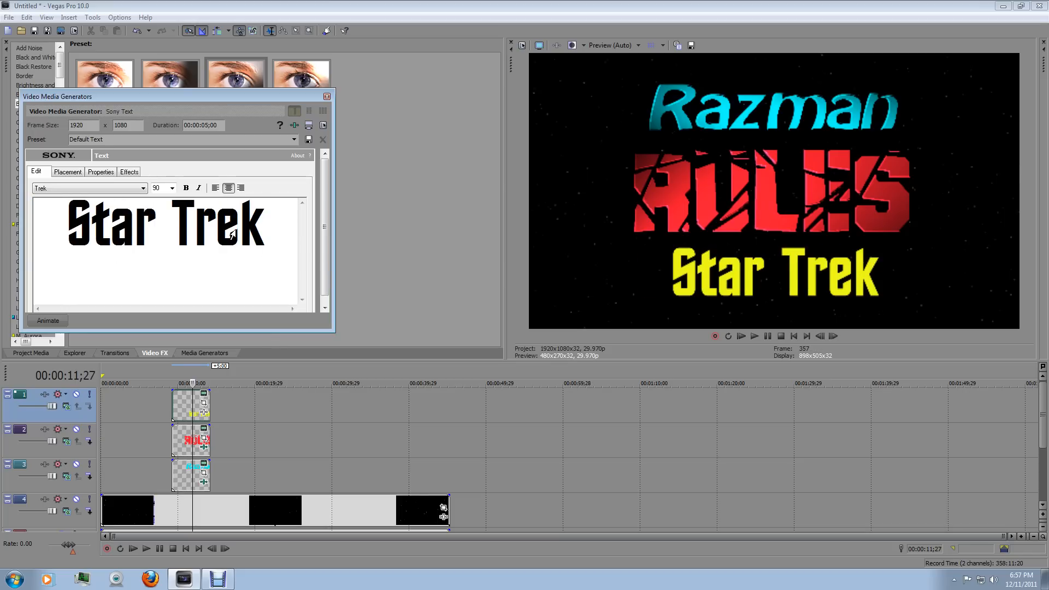
pyautogui.hotkey('ctrl', 'a')
pyautogui.write('the Universe')
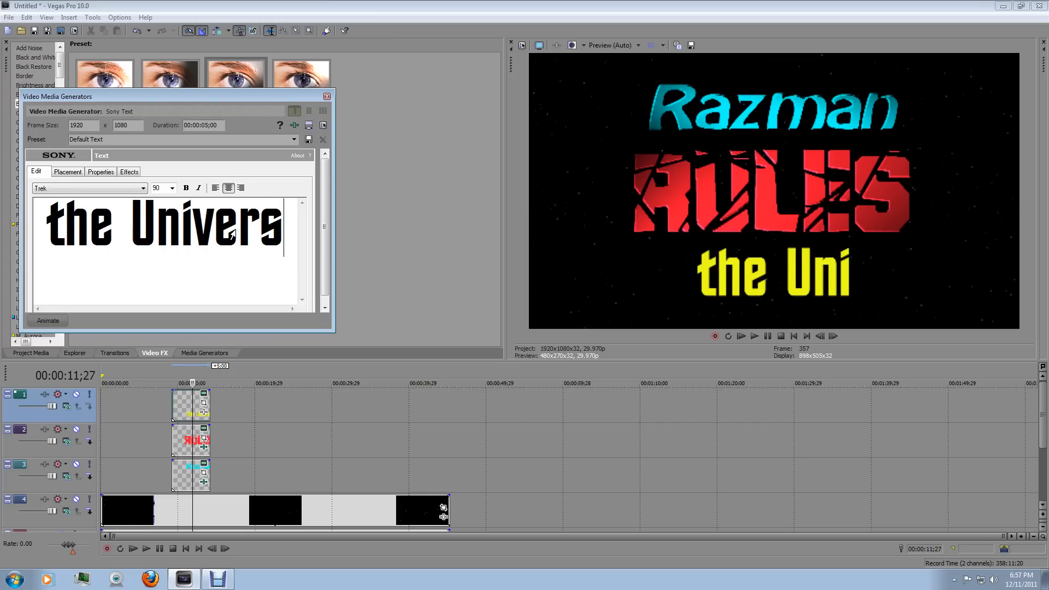
# Recolor the "the Universe" text orange-yellow at about R 240, G 185, B 27
pyautogui.click(97, 173)
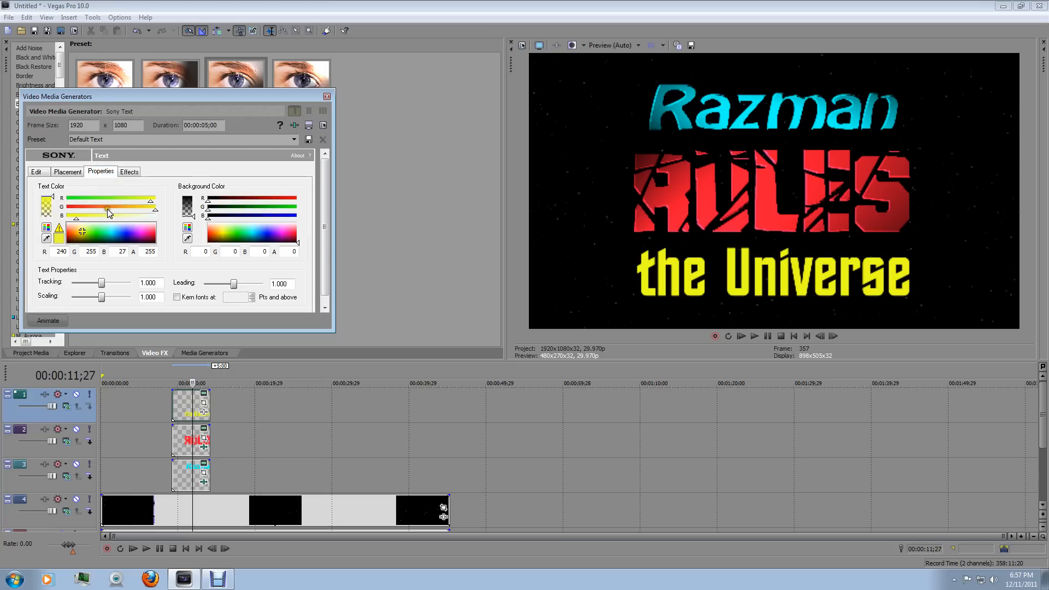
pyautogui.moveTo(154, 209); pyautogui.dragTo(133, 210)
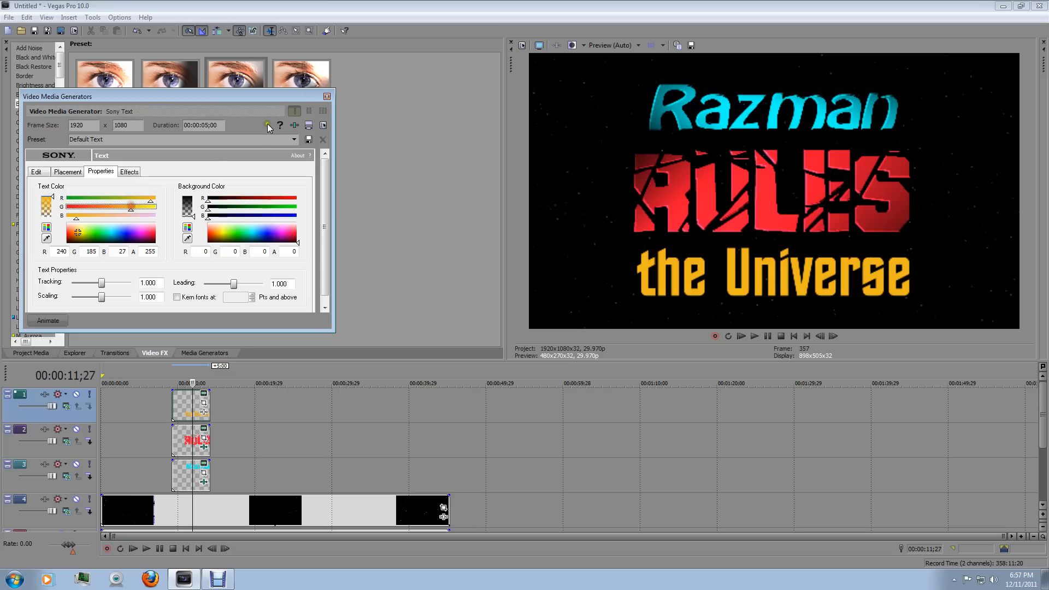
pyautogui.click(327, 96)
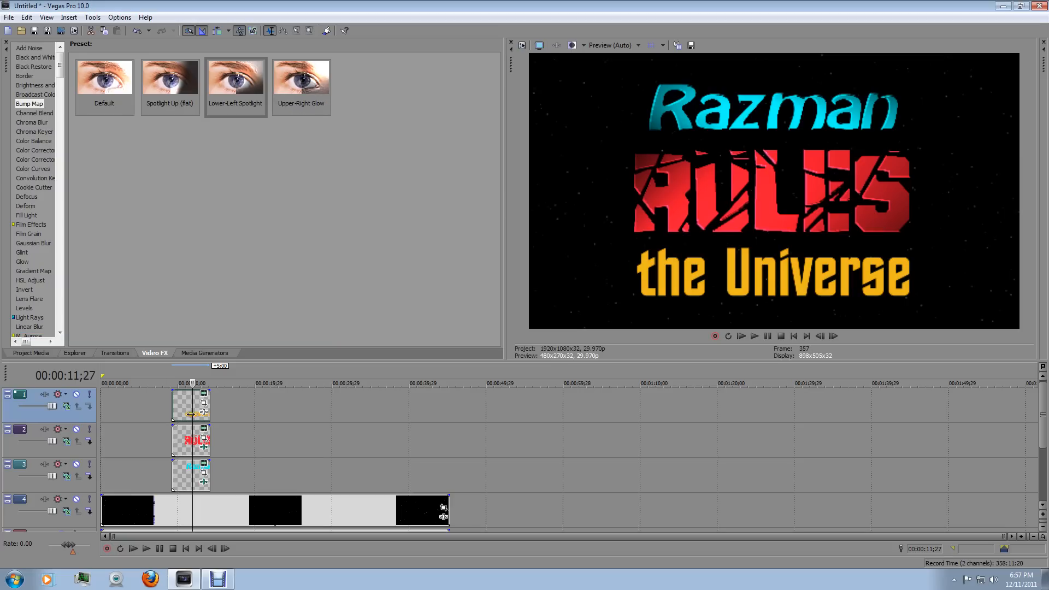
# Apply the Lower-Left Spotlight Bump Map to "the Universe", with light source about X -1.117, Y -1.792 and shininess and bump height 1.000
pyautogui.moveTo(236, 99); pyautogui.dragTo(193, 406)
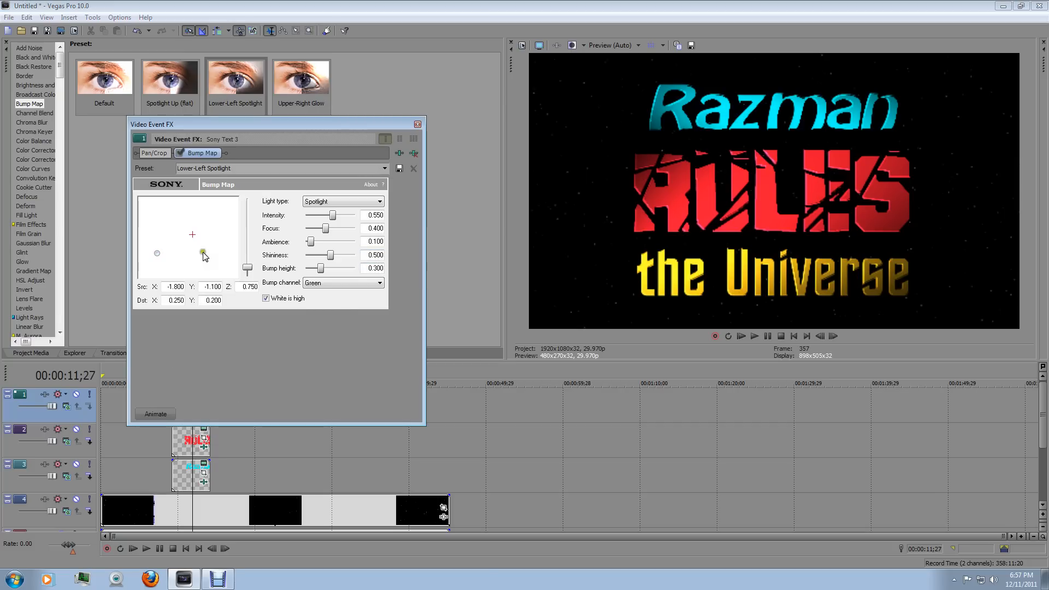
pyautogui.moveTo(156, 254); pyautogui.dragTo(168, 265)
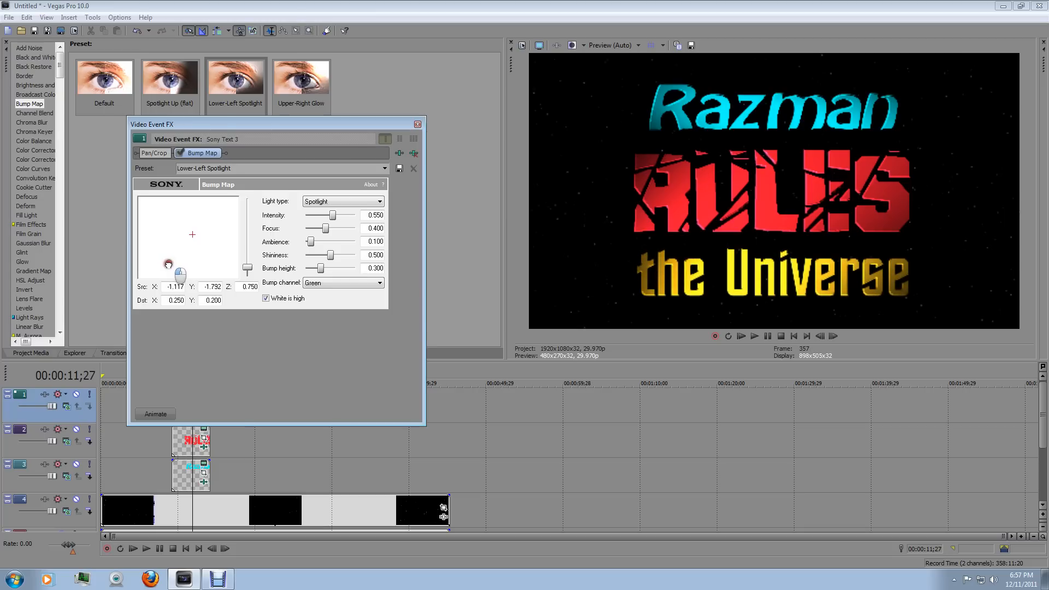
pyautogui.moveTo(321, 268); pyautogui.dragTo(499, 288)
pyautogui.moveTo(331, 256); pyautogui.dragTo(389, 256)
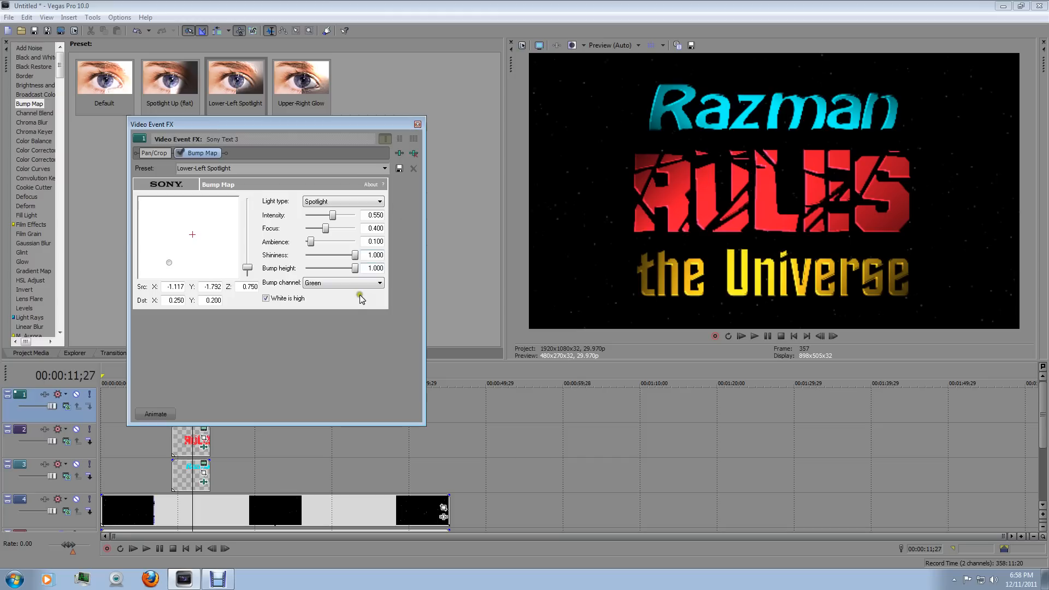
pyautogui.click(418, 124)
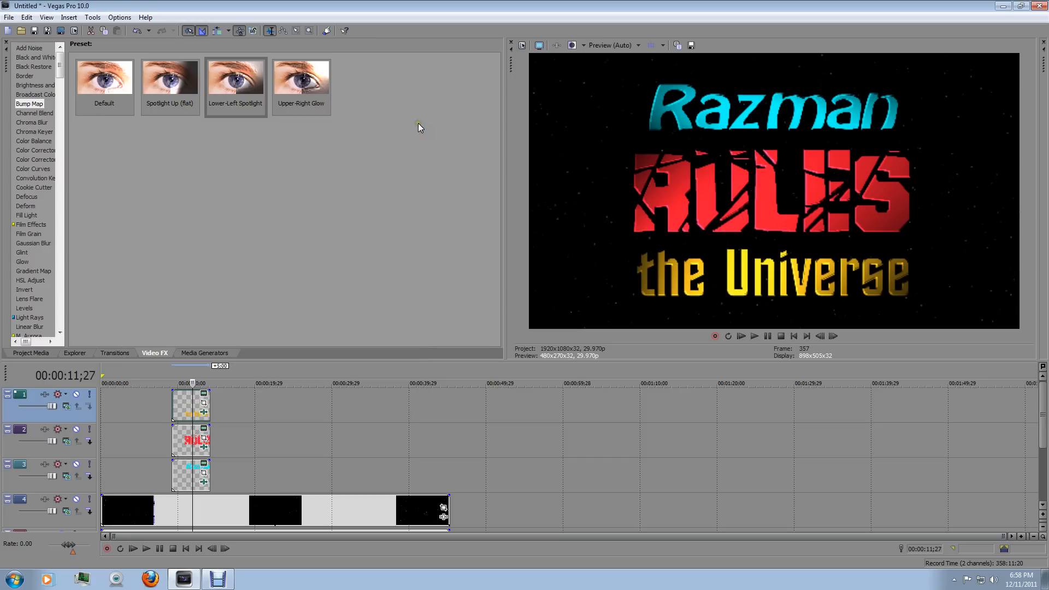
# Open the Bump Map settings of the cyan text event and show their keyframe animation timeline
pyautogui.click(187, 473)
pyautogui.click(204, 463)
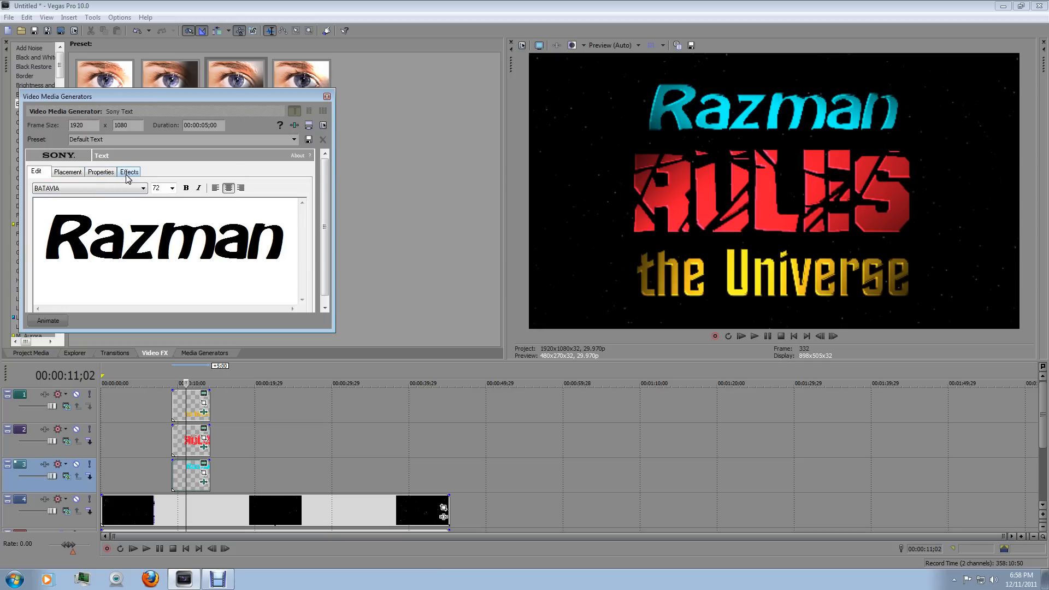
pyautogui.click(327, 96)
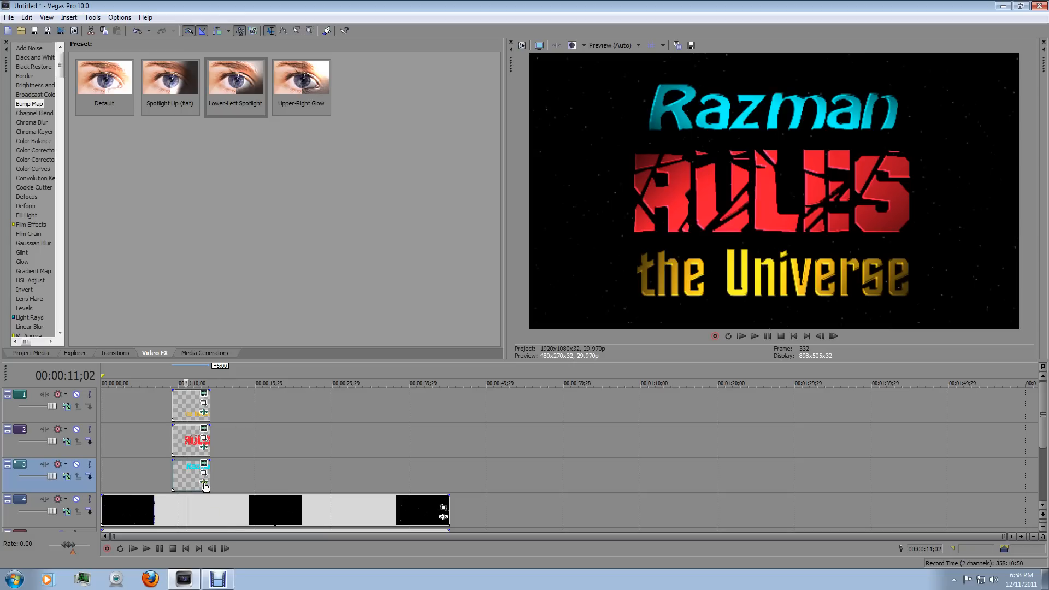
pyautogui.click(204, 483)
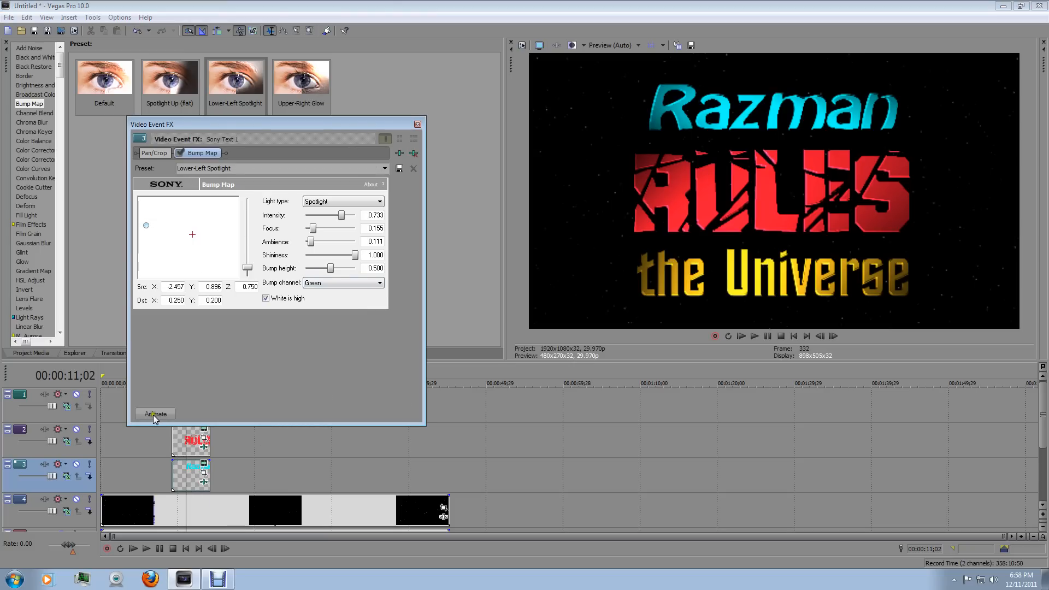
pyautogui.click(154, 414)
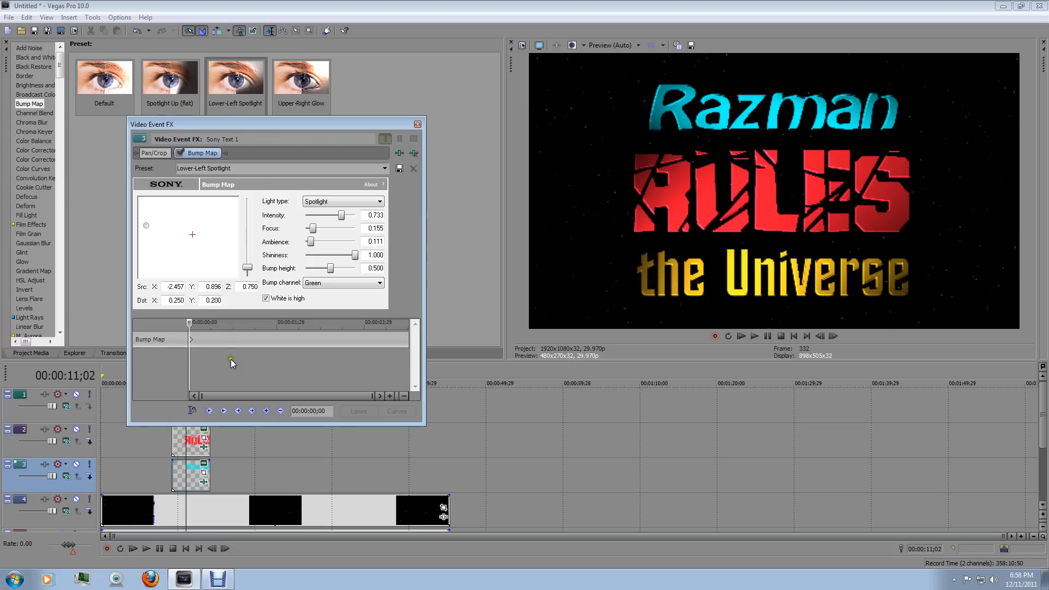
pyautogui.moveTo(189, 324)
pyautogui.mouseDown()
pyautogui.moveTo(368, 330)
pyautogui.moveTo(186, 326)
pyautogui.mouseUp()
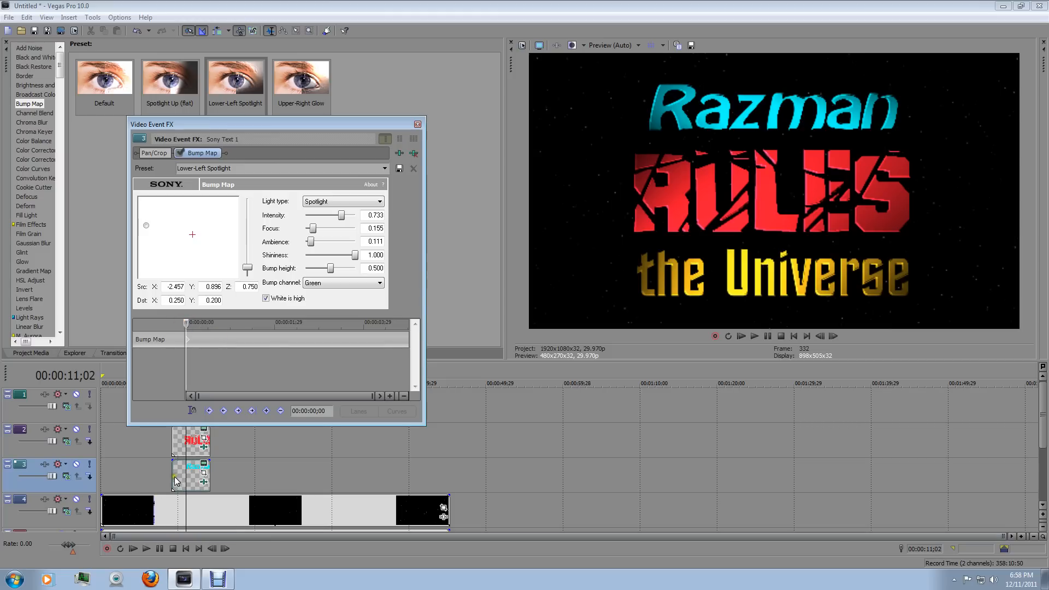
# Preview the overlaid titles from the start of the cyan text event
pyautogui.click(172, 478)
pyautogui.click(146, 549)
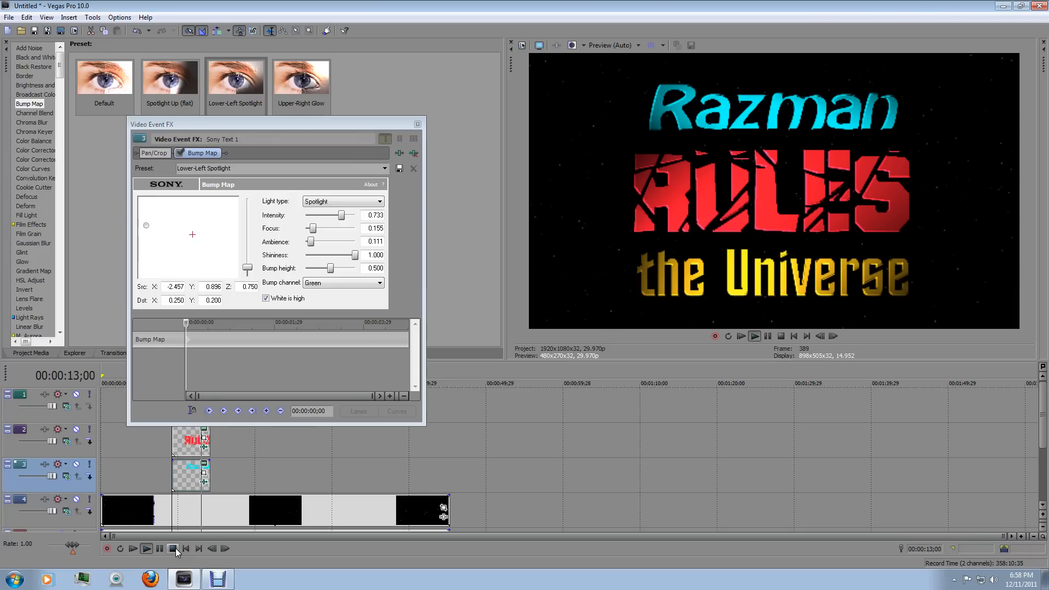
pyautogui.click(174, 549)
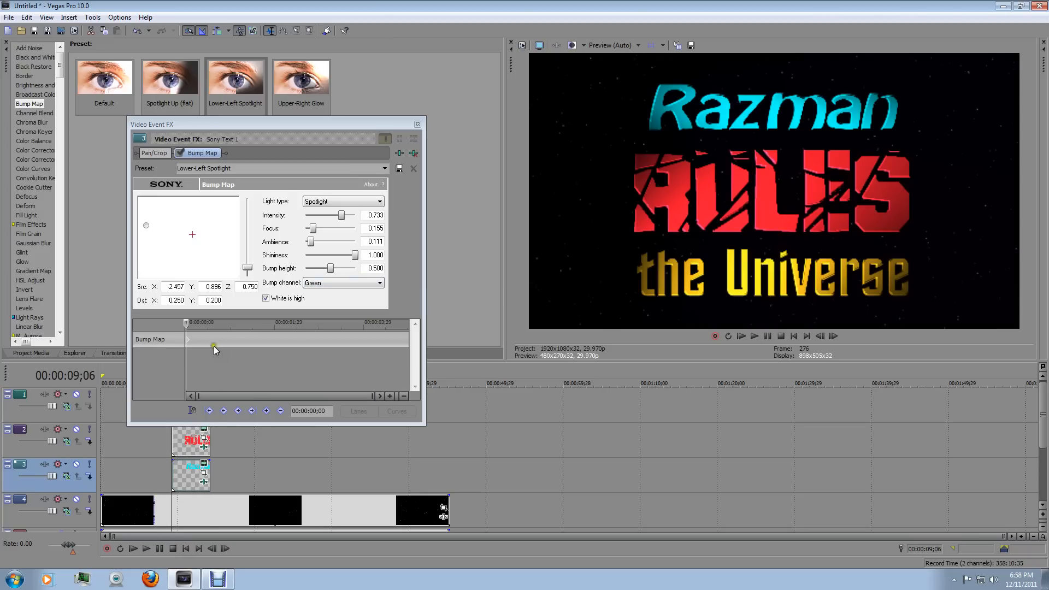
# At the cyan text's first Bump Map keyframe, place the light source at about X -2.745, Y 1.519 and its target at X 0.064, Y 0.000
pyautogui.click(148, 230)
pyautogui.moveTo(148, 222)
pyautogui.mouseDown()
pyautogui.moveTo(142, 254)
pyautogui.moveTo(235, 276)
pyautogui.moveTo(270, 268)
pyautogui.moveTo(273, 249)
pyautogui.moveTo(310, 213)
pyautogui.moveTo(137, 224)
pyautogui.mouseUp()
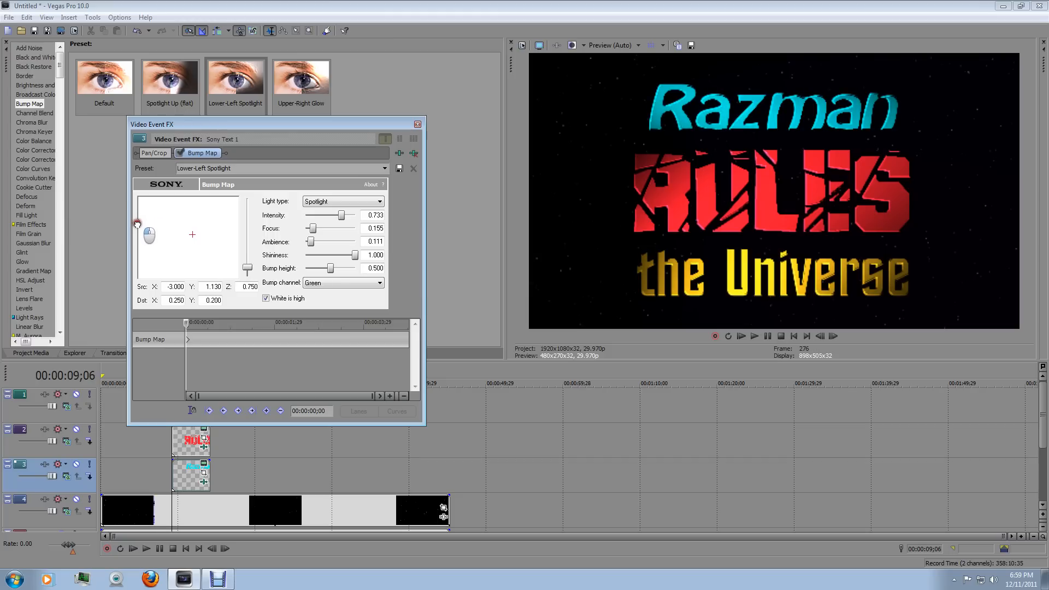
pyautogui.moveTo(194, 238); pyautogui.dragTo(190, 241)
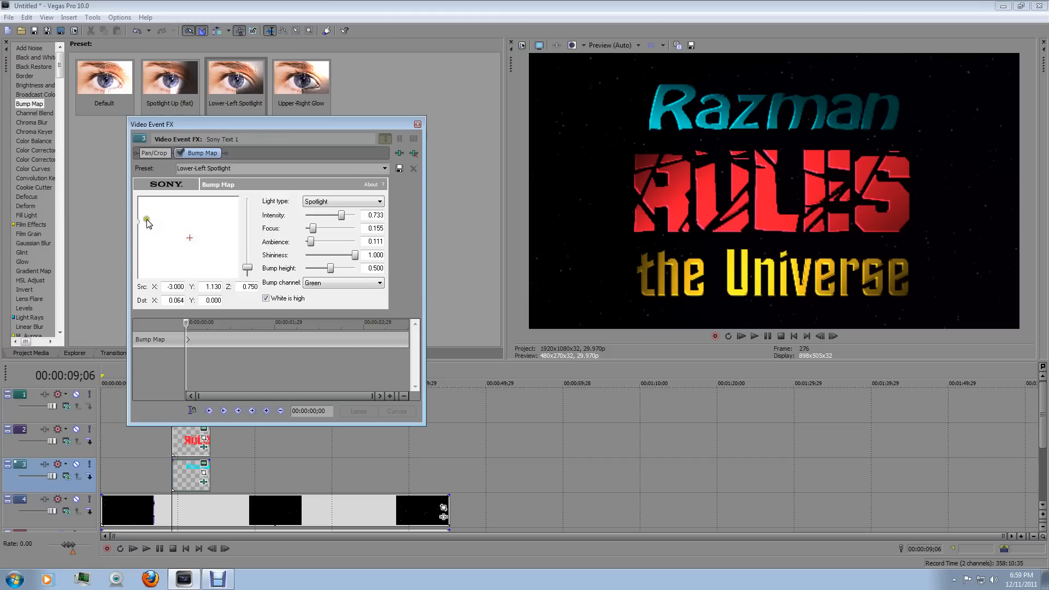
pyautogui.moveTo(139, 220); pyautogui.dragTo(143, 217)
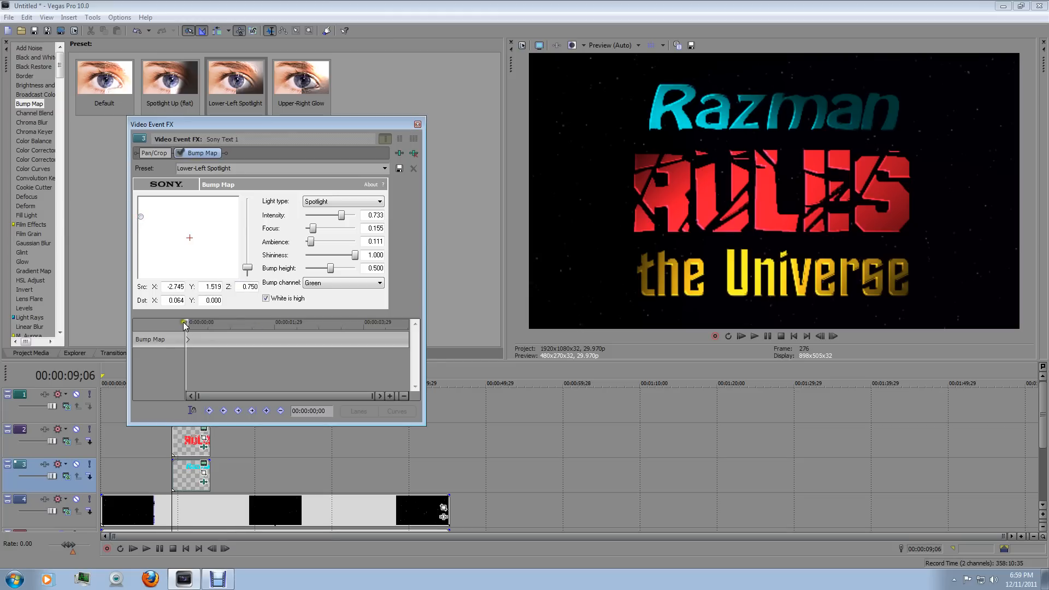
# Add a Bump Map keyframe at 00:00:02;15 in the cyan text's animation
pyautogui.moveTo(185, 323)
pyautogui.mouseDown()
pyautogui.moveTo(200, 334)
pyautogui.moveTo(197, 323)
pyautogui.moveTo(322, 327)
pyautogui.moveTo(302, 327)
pyautogui.mouseUp()
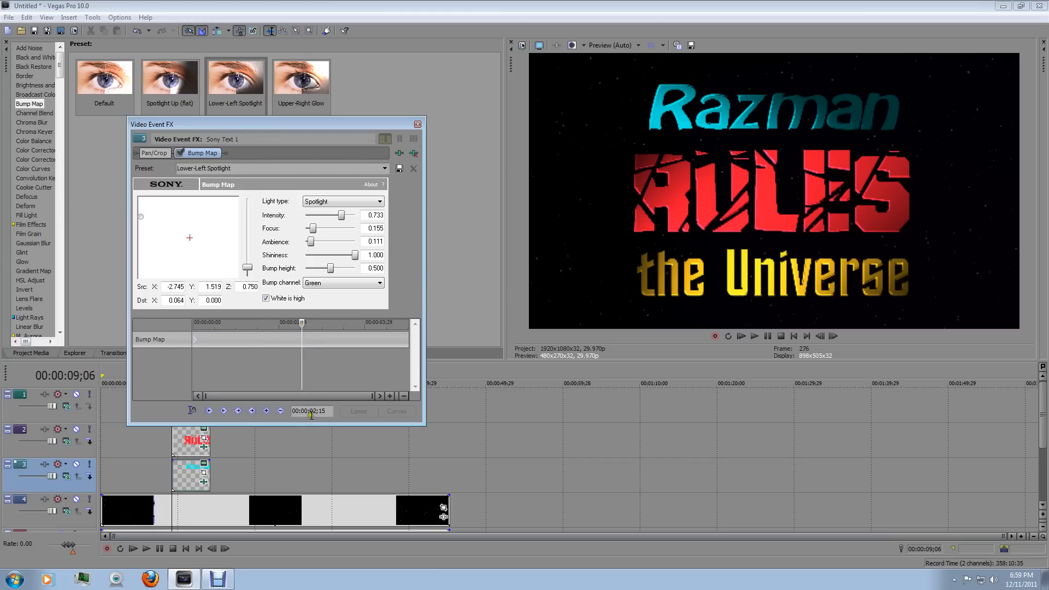
pyautogui.moveTo(310, 411); pyautogui.dragTo(325, 411)
pyautogui.click(326, 409)
pyautogui.click(266, 411)
# At the 00:00:02;15 keyframe, move the light source to about X -0.319, Y 2.026 and set focus to 0.400, previewing the event's middle
pyautogui.moveTo(143, 218)
pyautogui.mouseDown()
pyautogui.moveTo(168, 250)
pyautogui.moveTo(192, 253)
pyautogui.moveTo(225, 223)
pyautogui.moveTo(186, 232)
pyautogui.moveTo(140, 222)
pyautogui.mouseUp()
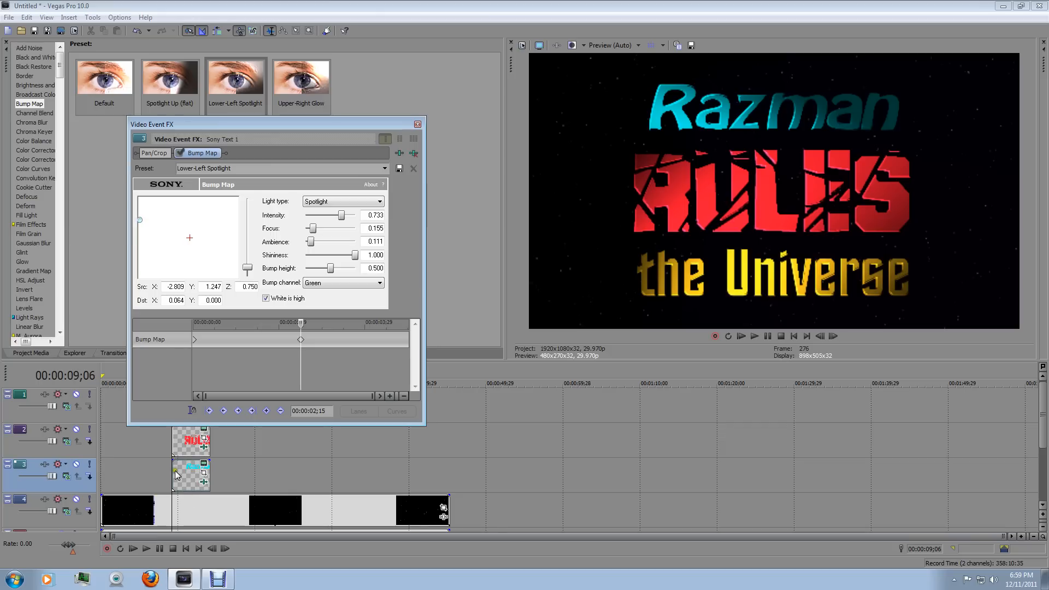
pyautogui.click(192, 477)
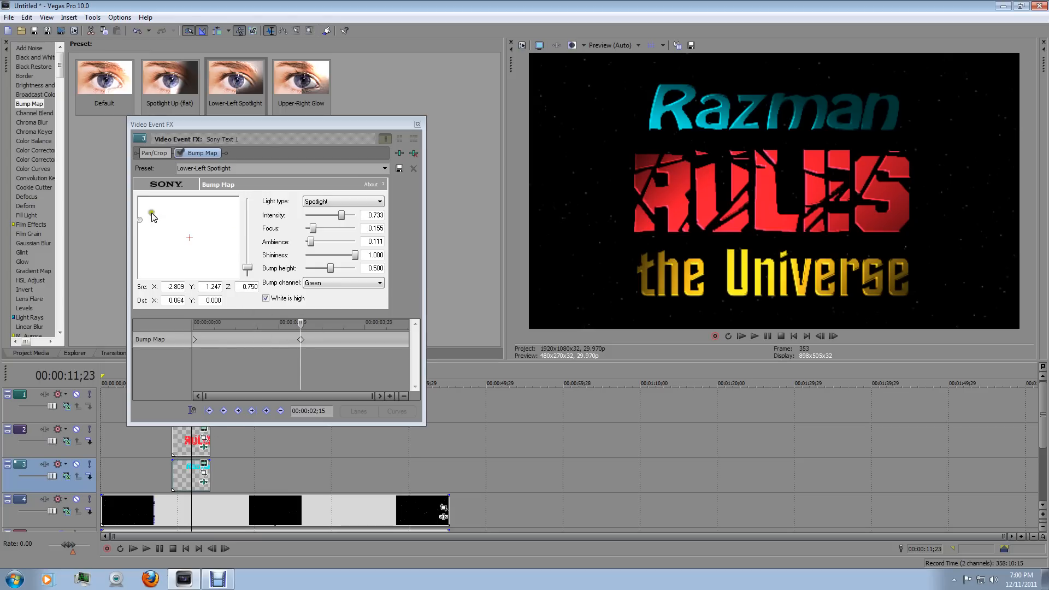
pyautogui.moveTo(141, 219); pyautogui.dragTo(186, 211)
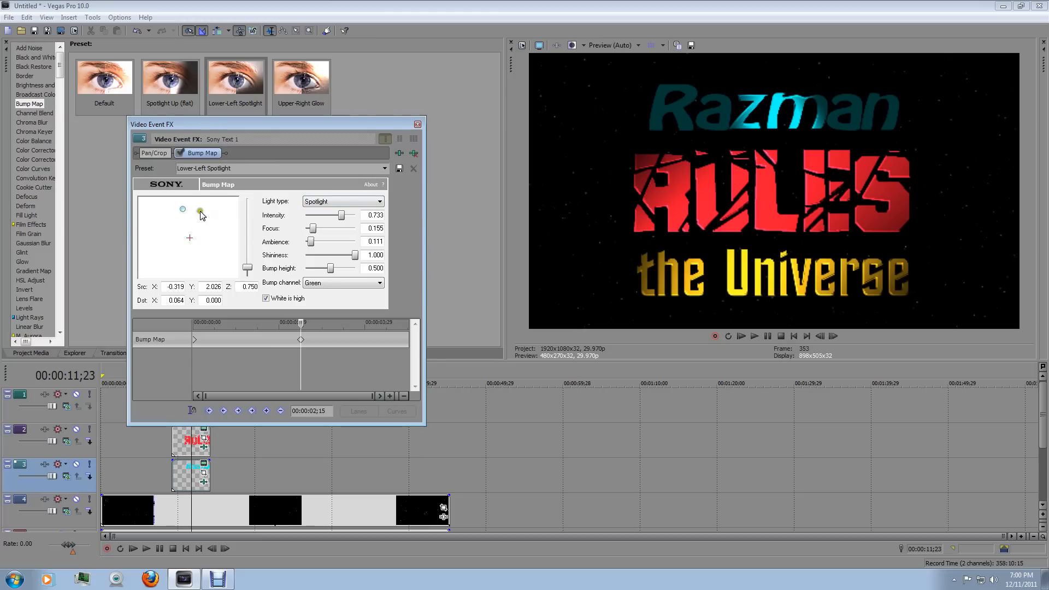
pyautogui.moveTo(315, 231); pyautogui.dragTo(326, 230)
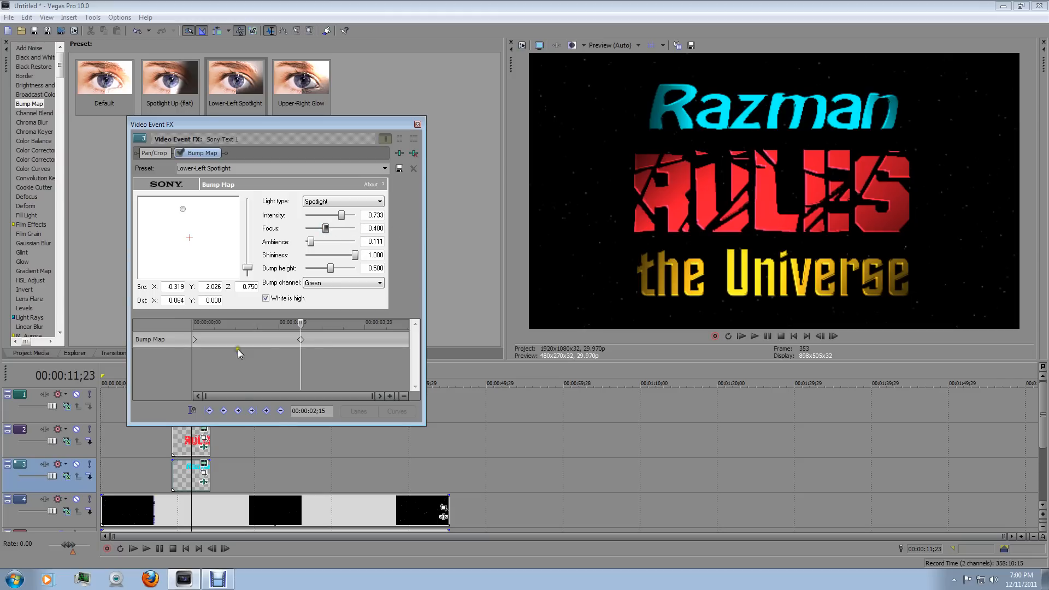
# Add a Bump Map keyframe at 00:00:04;29 and put the project cursor on the text event's last frame, 00:00:14;05
pyautogui.moveTo(302, 324); pyautogui.dragTo(415, 325)
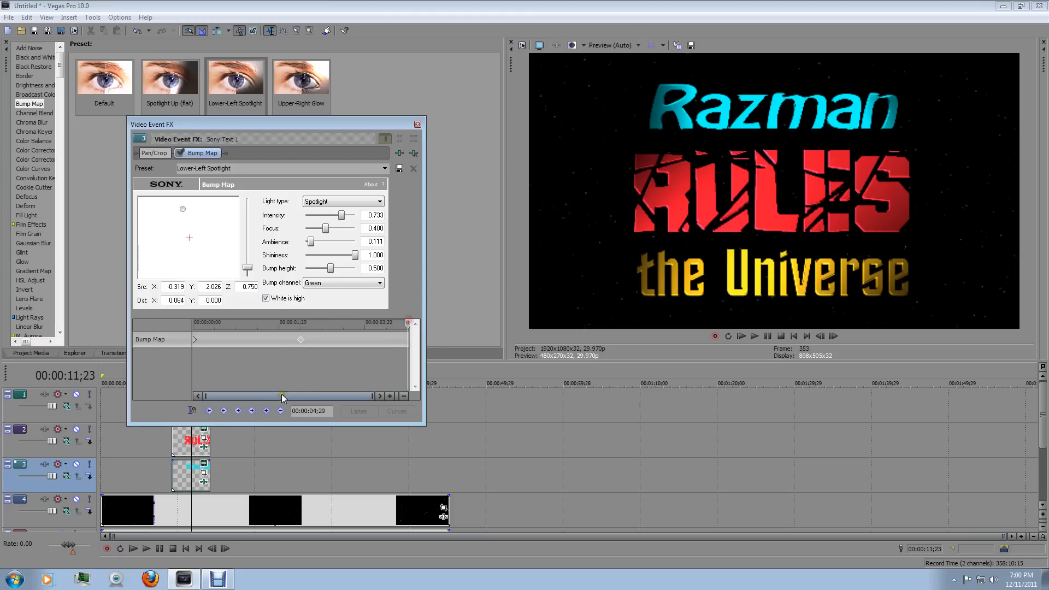
pyautogui.click(266, 412)
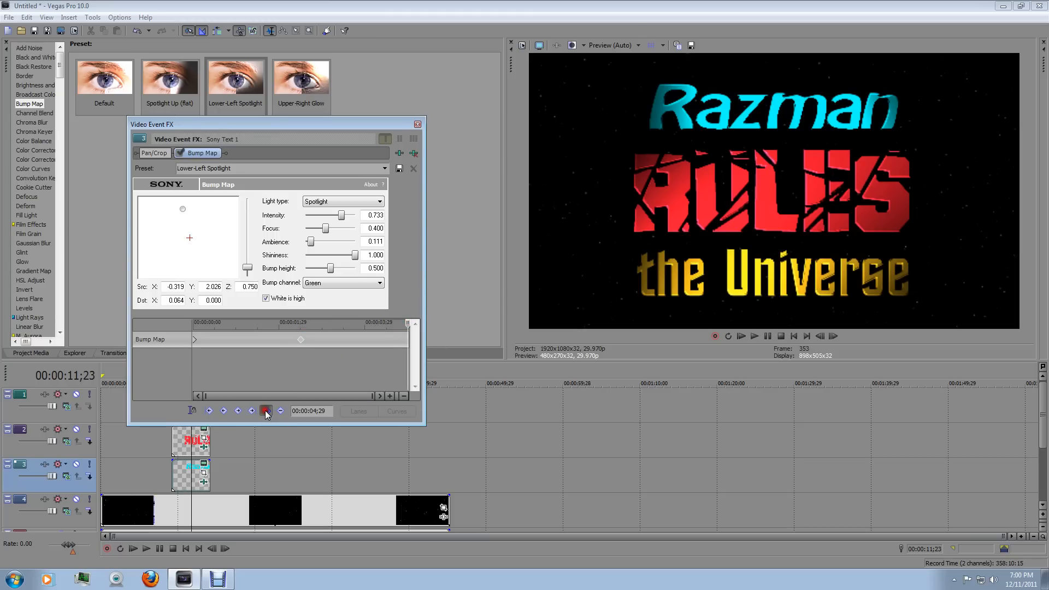
pyautogui.click(208, 490)
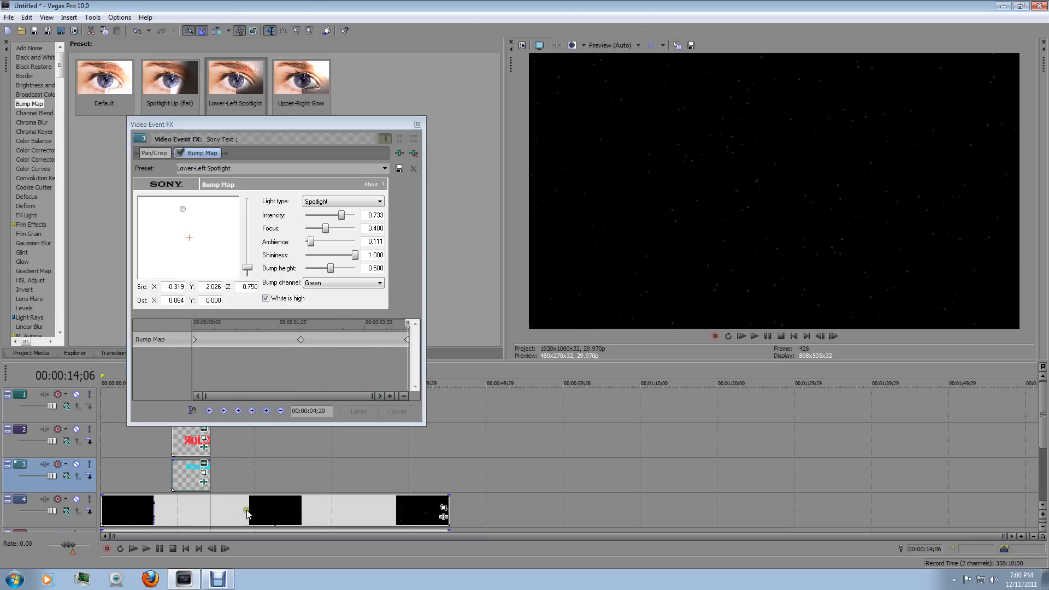
pyautogui.click(211, 549)
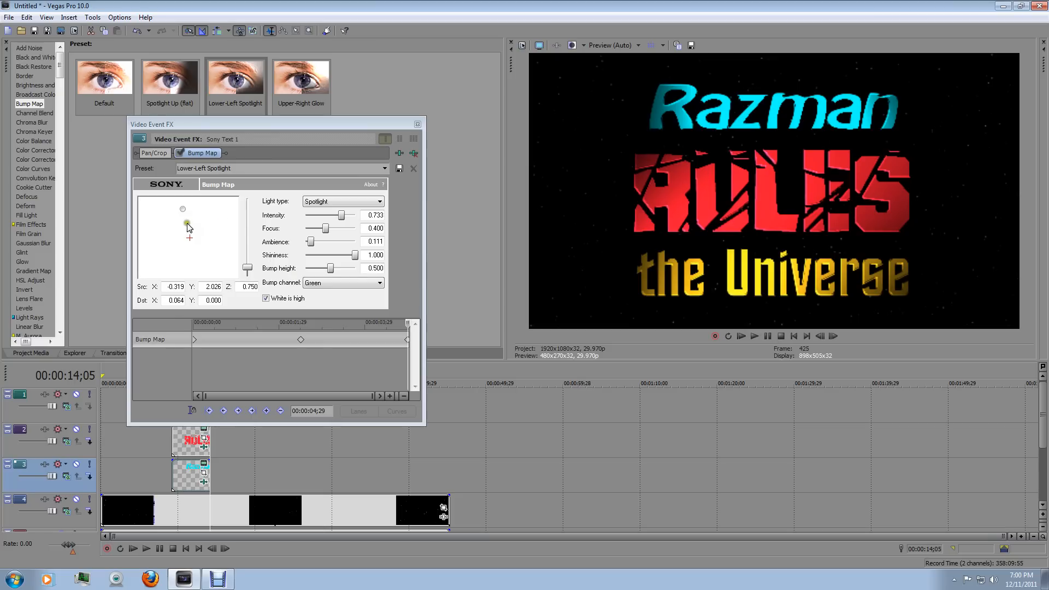
# At the 00:00:04;29 keyframe, move the light source to about X 2.489, Y -0.039 and set focus to 0.322
pyautogui.moveTo(188, 214); pyautogui.dragTo(230, 241)
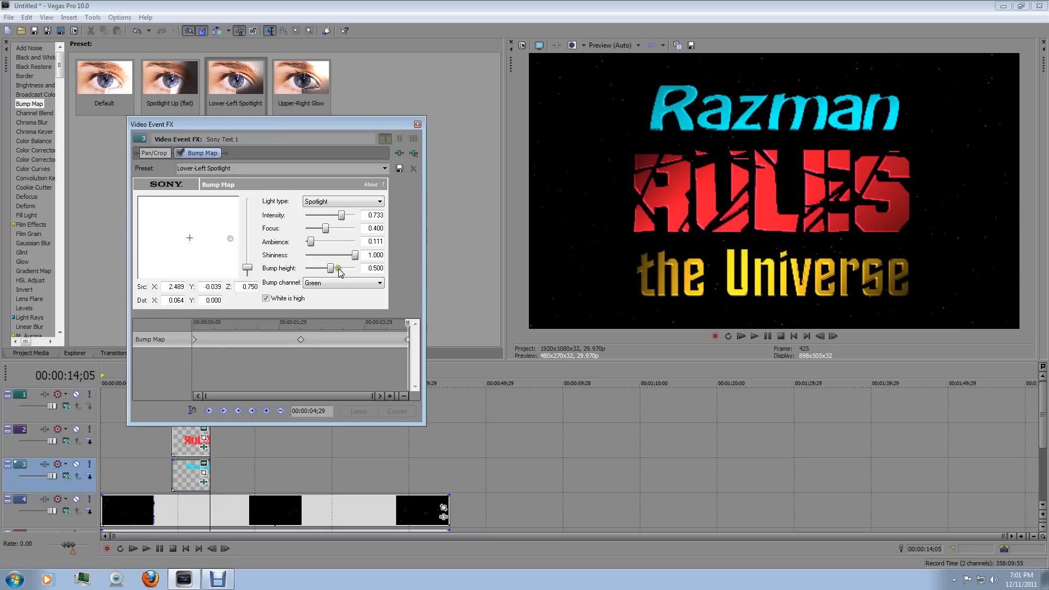
pyautogui.moveTo(327, 228); pyautogui.dragTo(322, 232)
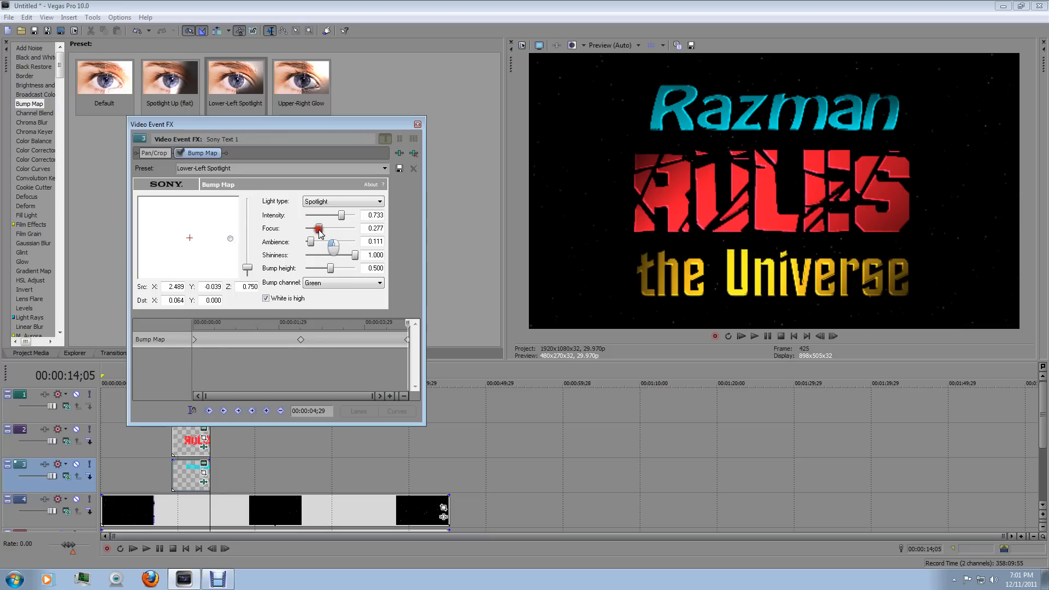
pyautogui.moveTo(321, 234); pyautogui.dragTo(322, 233)
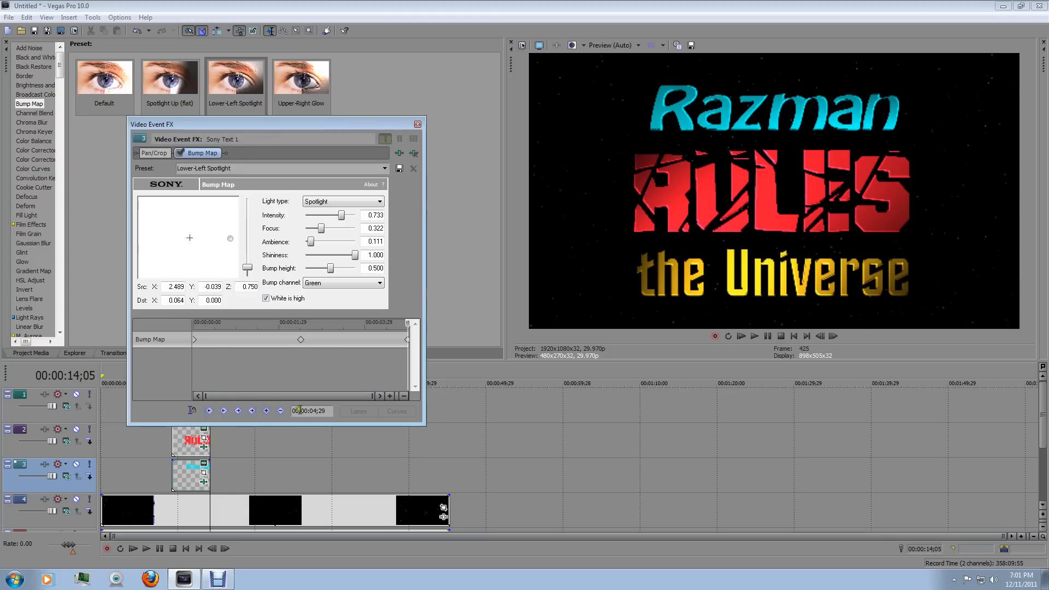
# Close the event effects window and play back the text events from 00:00:09;06 to review the cyan text's lighting animation
pyautogui.click(418, 125)
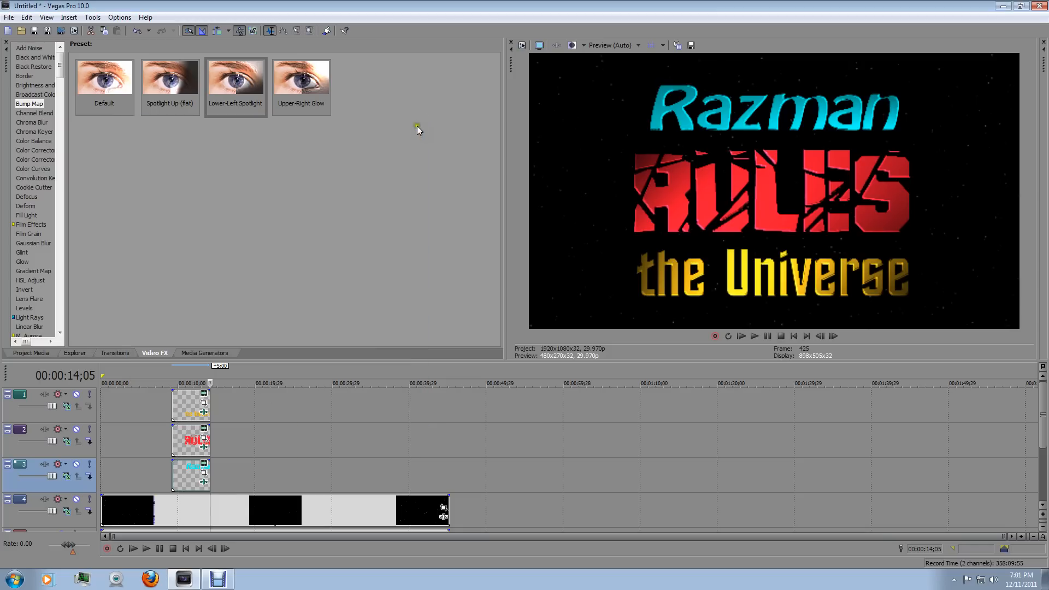
pyautogui.click(173, 477)
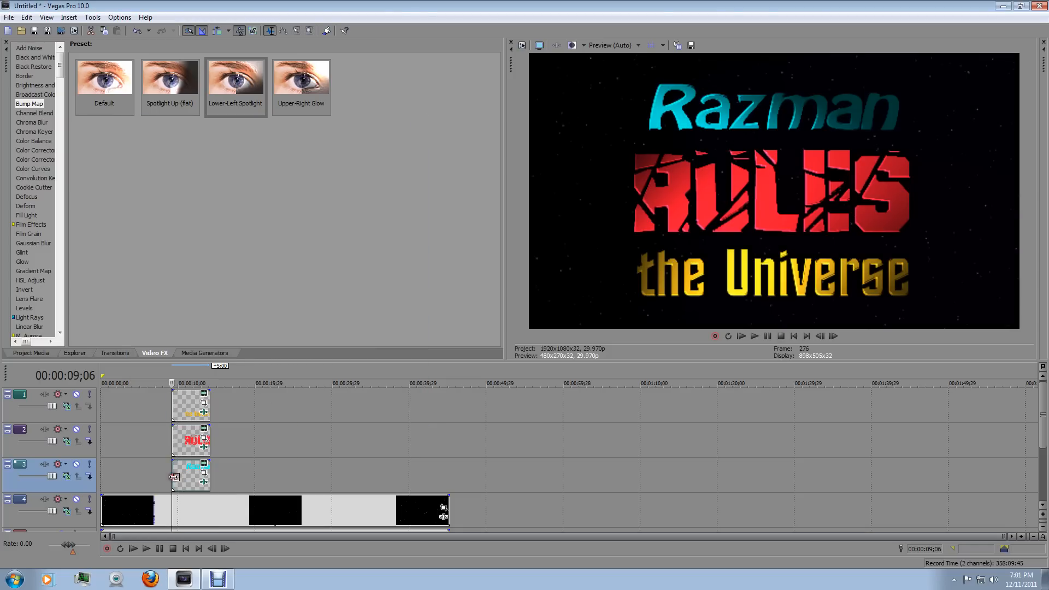
pyautogui.click(148, 551)
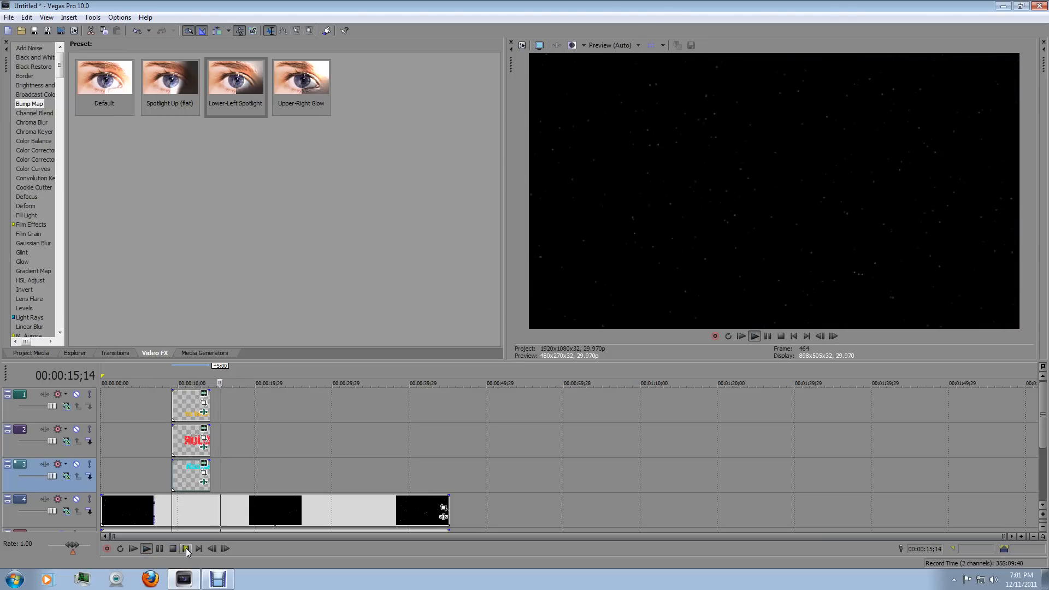
pyautogui.click(182, 549)
pyautogui.click(146, 548)
pyautogui.click(173, 548)
pyautogui.click(172, 471)
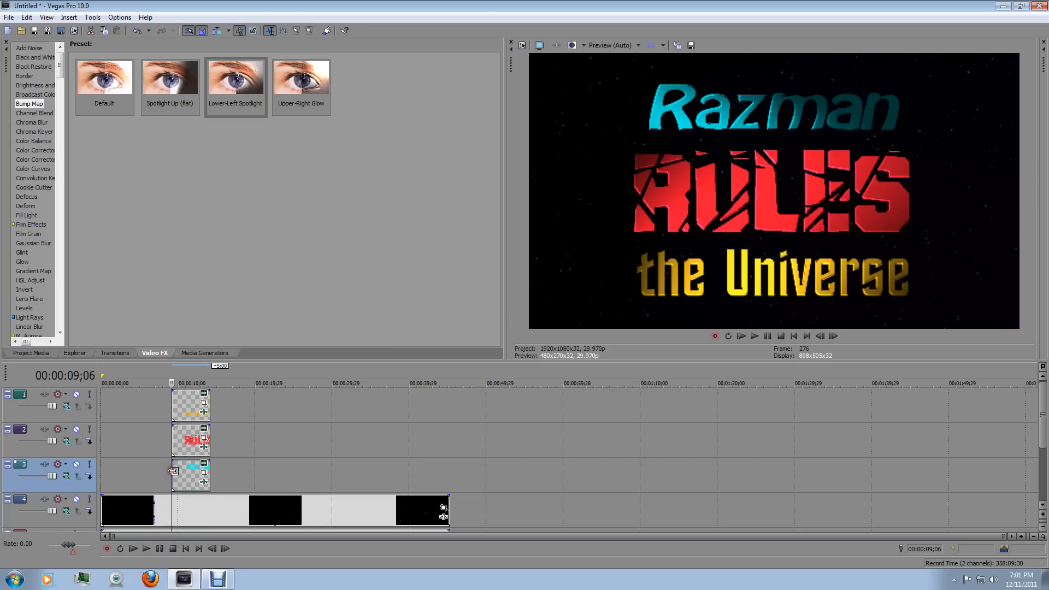
pyautogui.click(145, 548)
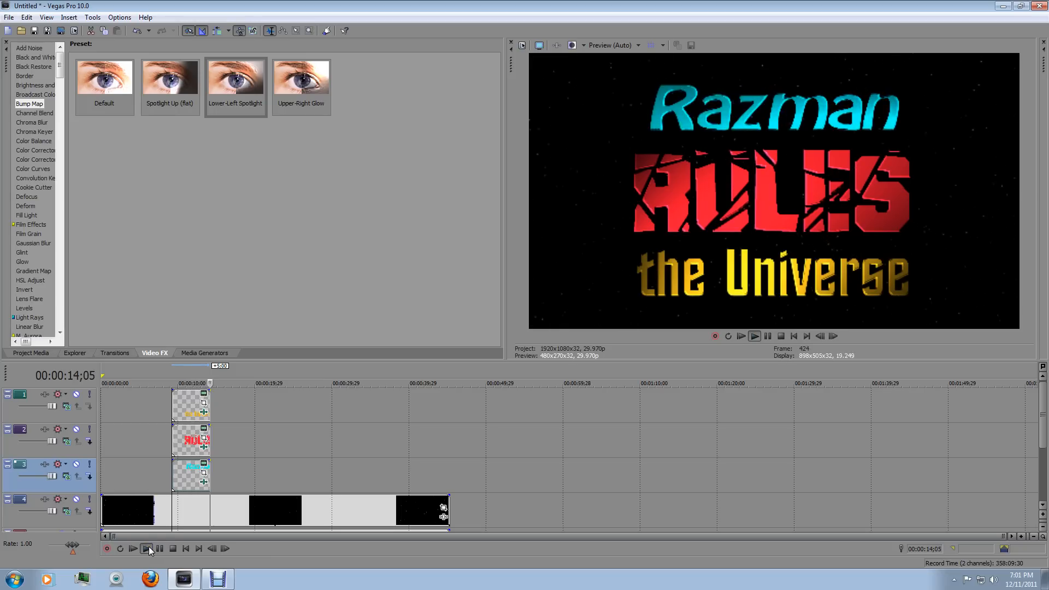
pyautogui.click(172, 549)
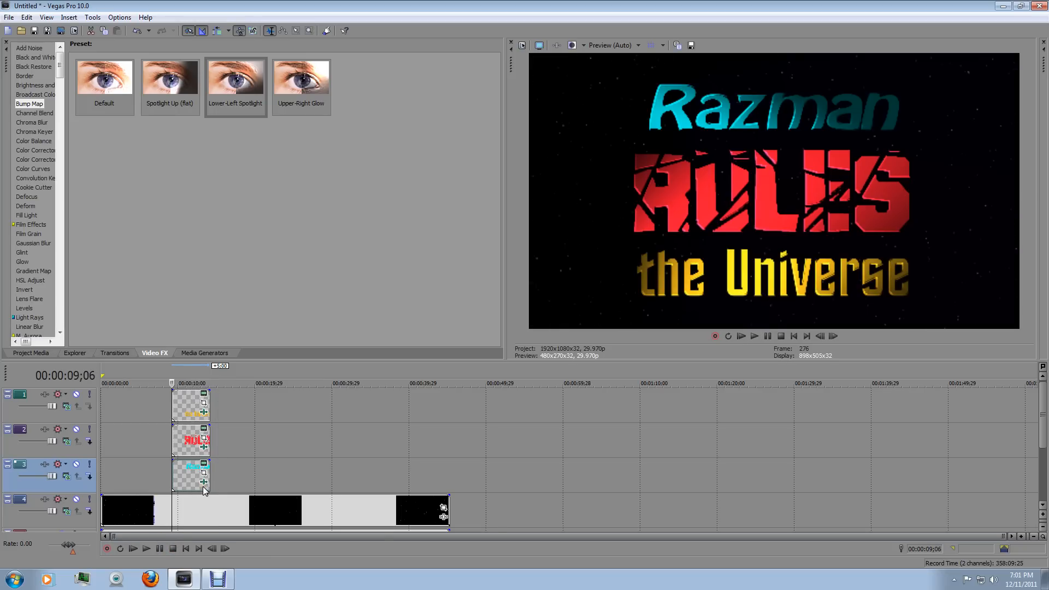
# Examine the three stacked text events at several timeline zoom levels, with the cursor inside the RULES event
pyautogui.click(187, 445)
pyautogui.scroll(10, 186, 445)
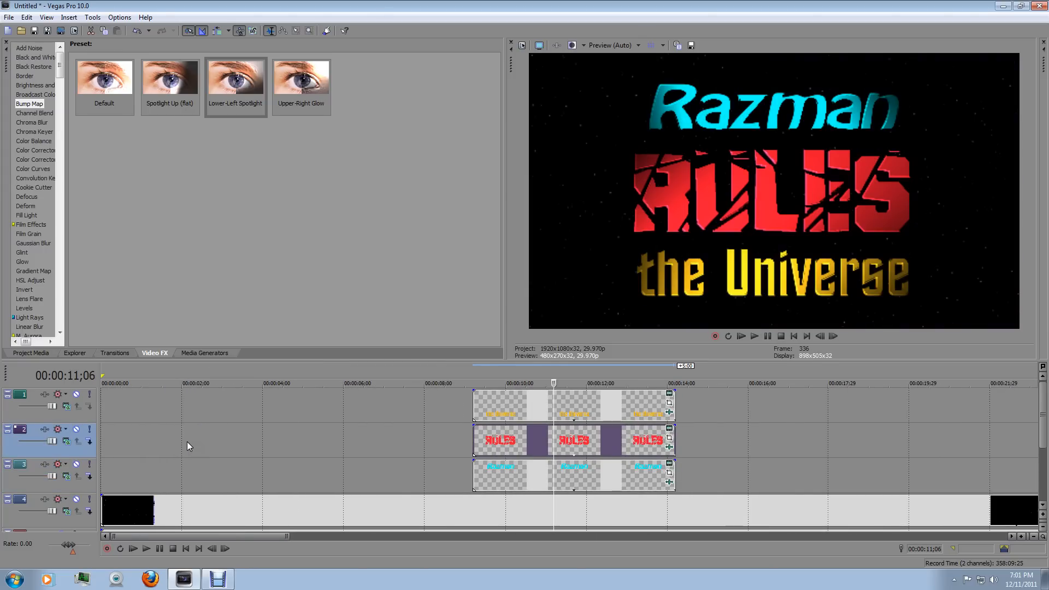
pyautogui.scroll(2, 186, 442)
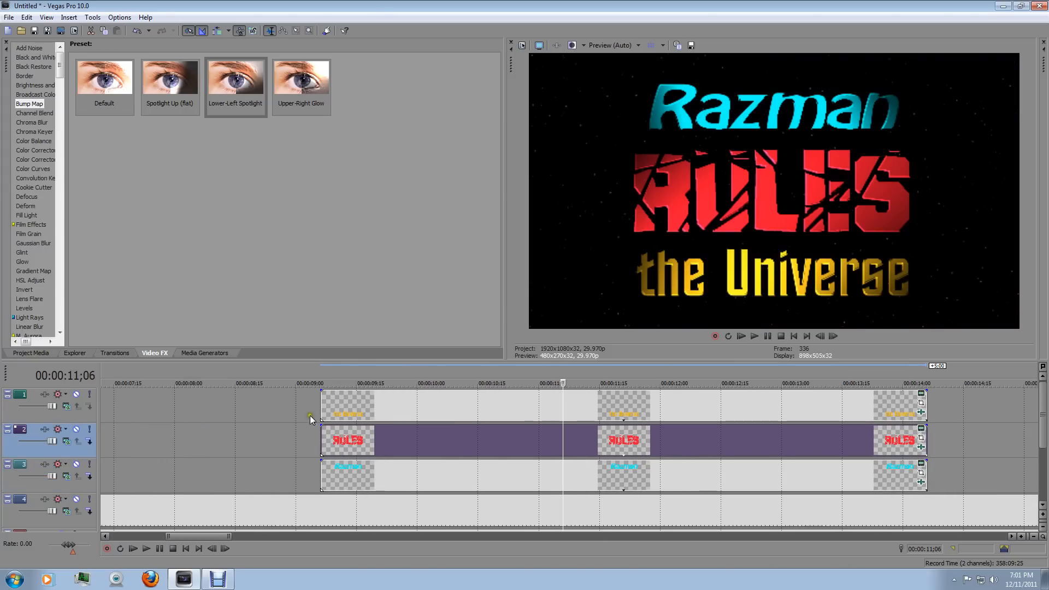
pyautogui.scroll(-3, 511, 403)
pyautogui.scroll(-2, 240, 469)
pyautogui.scroll(1, 239, 468)
pyautogui.scroll(4, 295, 468)
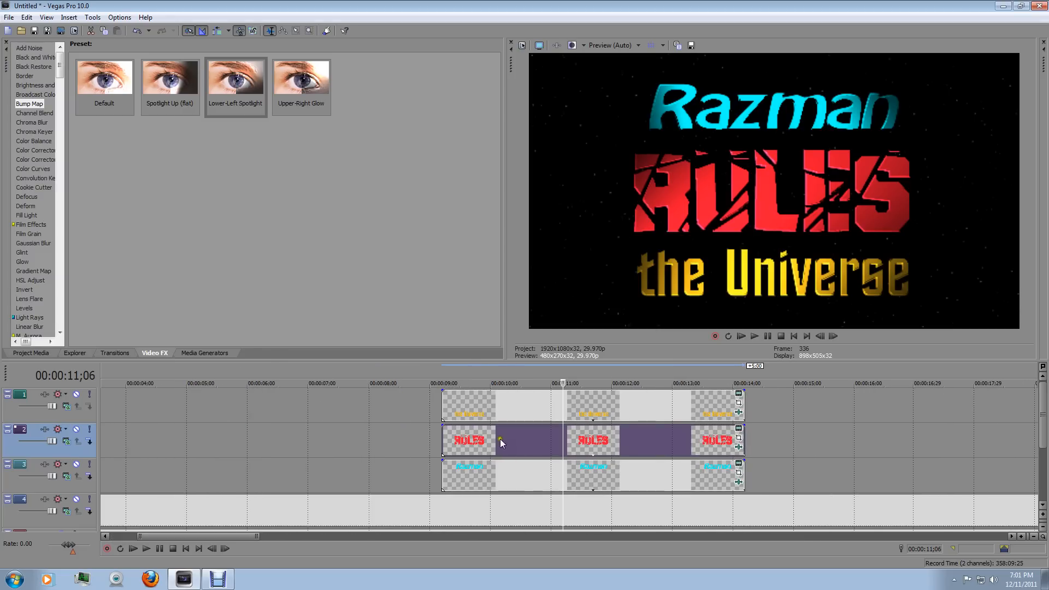
pyautogui.scroll(-4, 393, 436)
pyautogui.scroll(3, 290, 419)
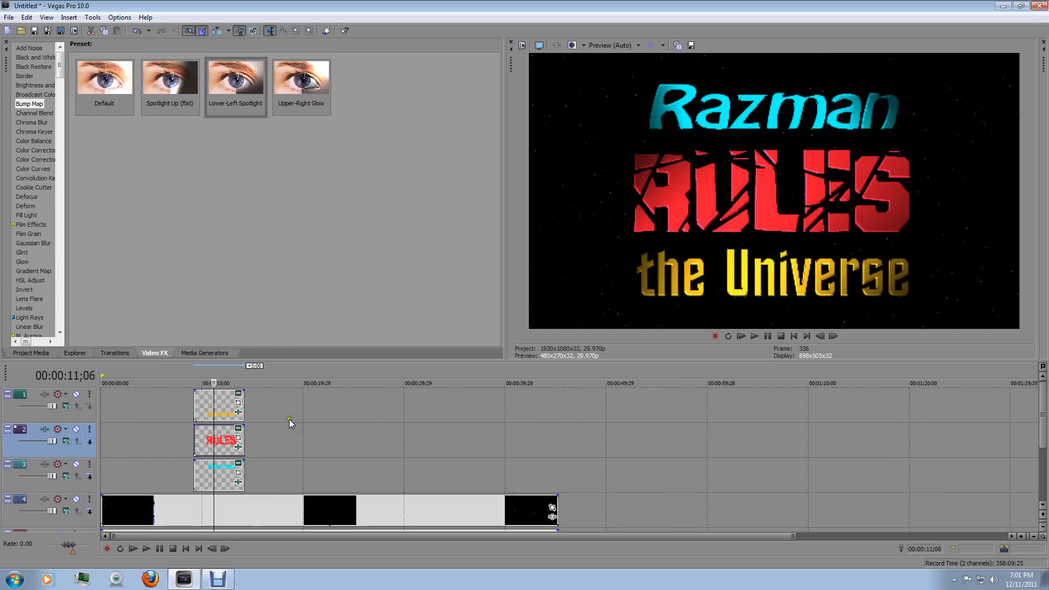
pyautogui.scroll(-3, 295, 415)
pyautogui.scroll(4, 298, 414)
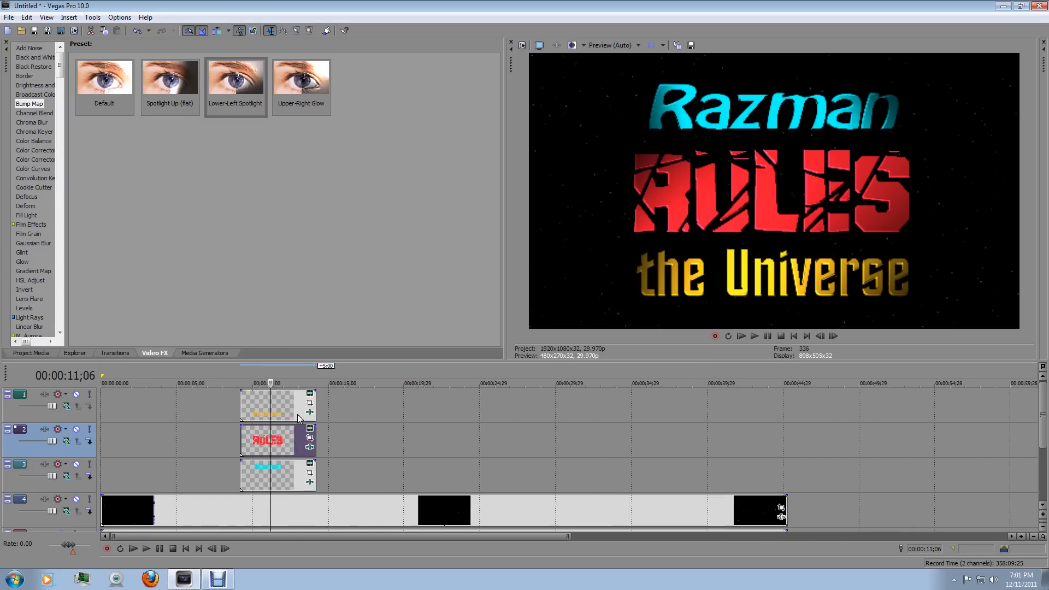
pyautogui.scroll(-3, 297, 415)
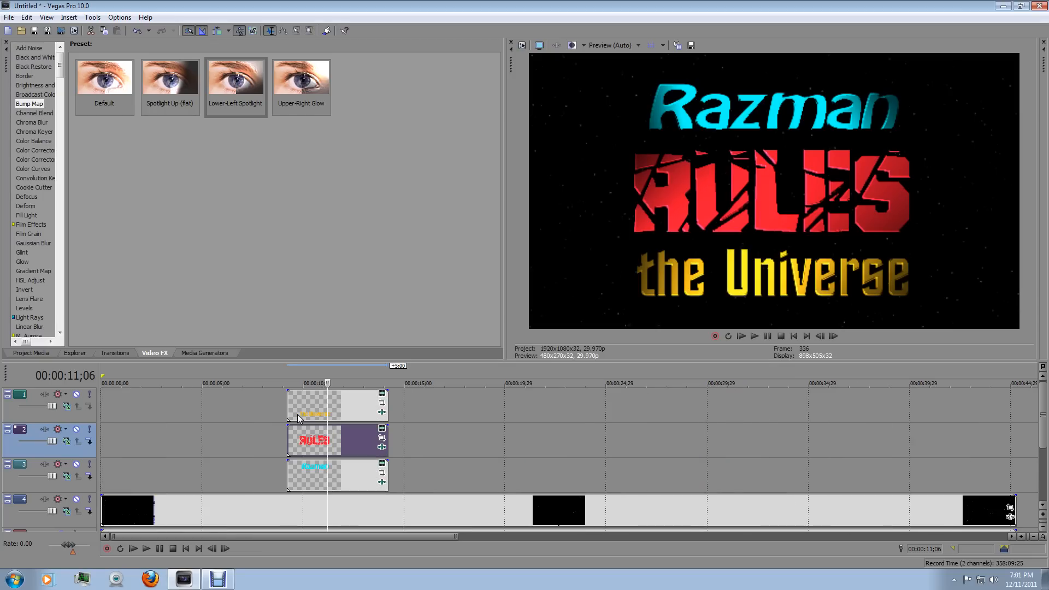
# Compare how the timeline zoom centers on the cursor at points in the starfield clip, the RULES event and empty track areas
pyautogui.click(738, 506)
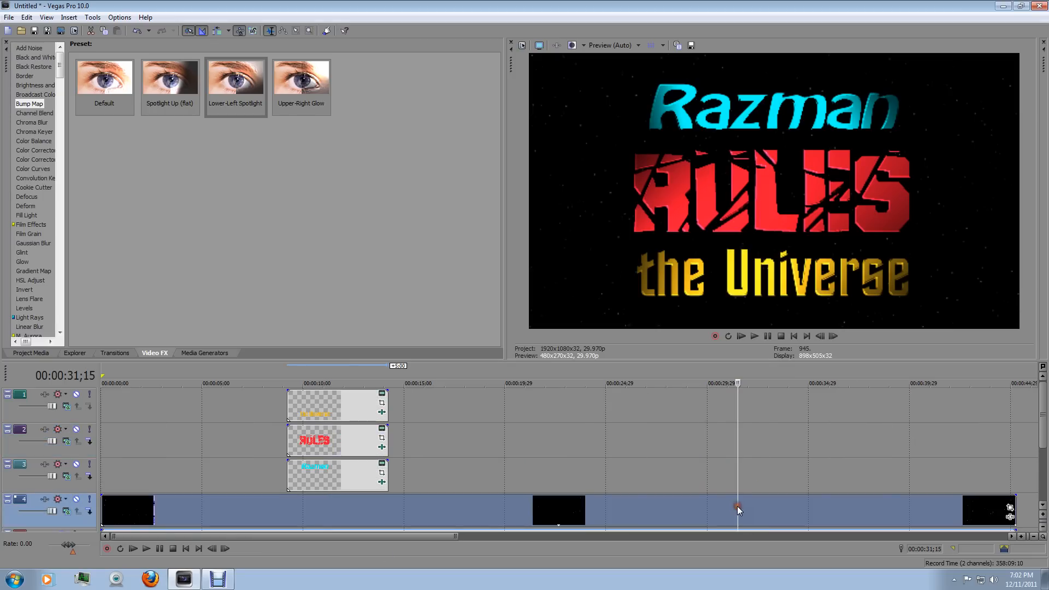
pyautogui.scroll(10, 783, 449)
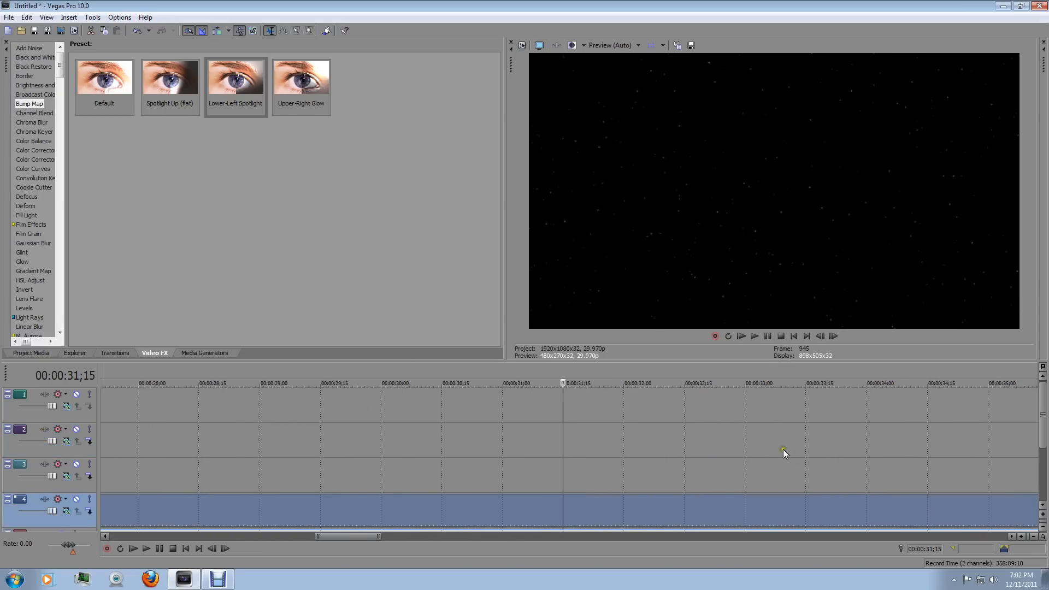
pyautogui.scroll(-8, 783, 449)
pyautogui.scroll(-8, 515, 402)
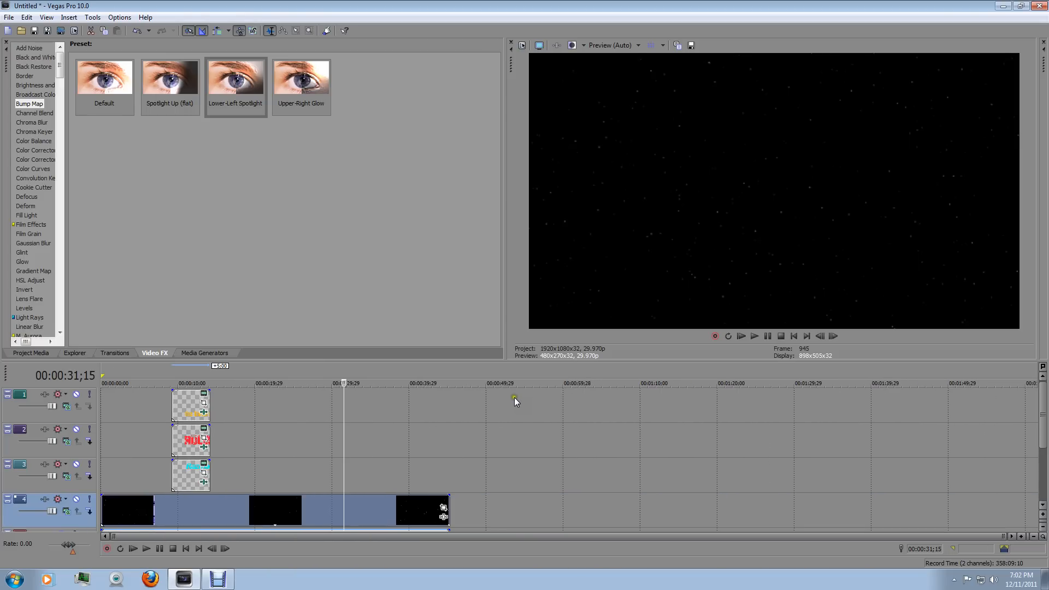
pyautogui.scroll(2, 285, 444)
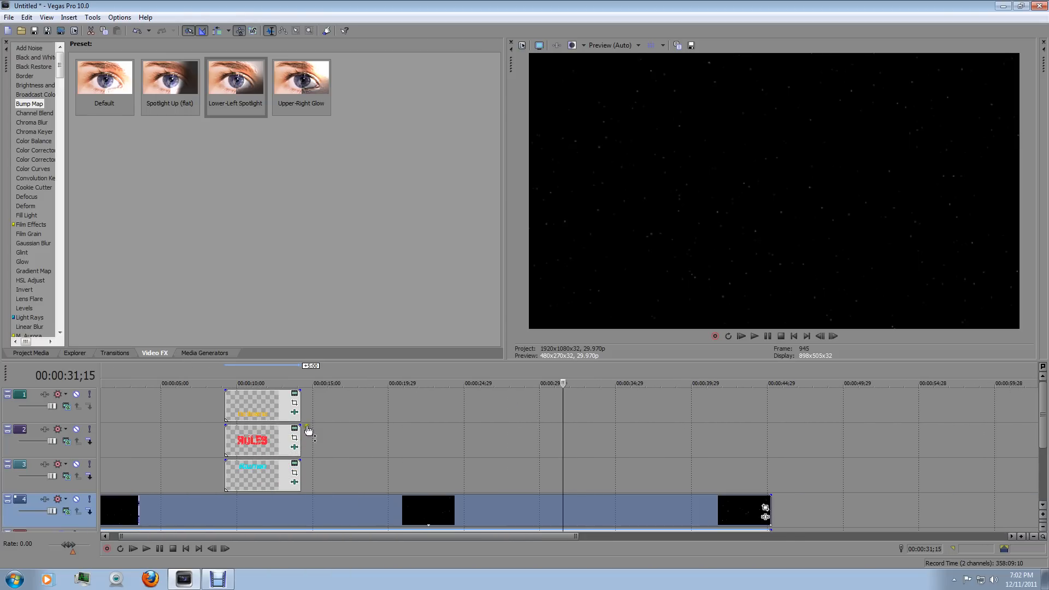
pyautogui.click(228, 433)
pyautogui.scroll(7, 279, 442)
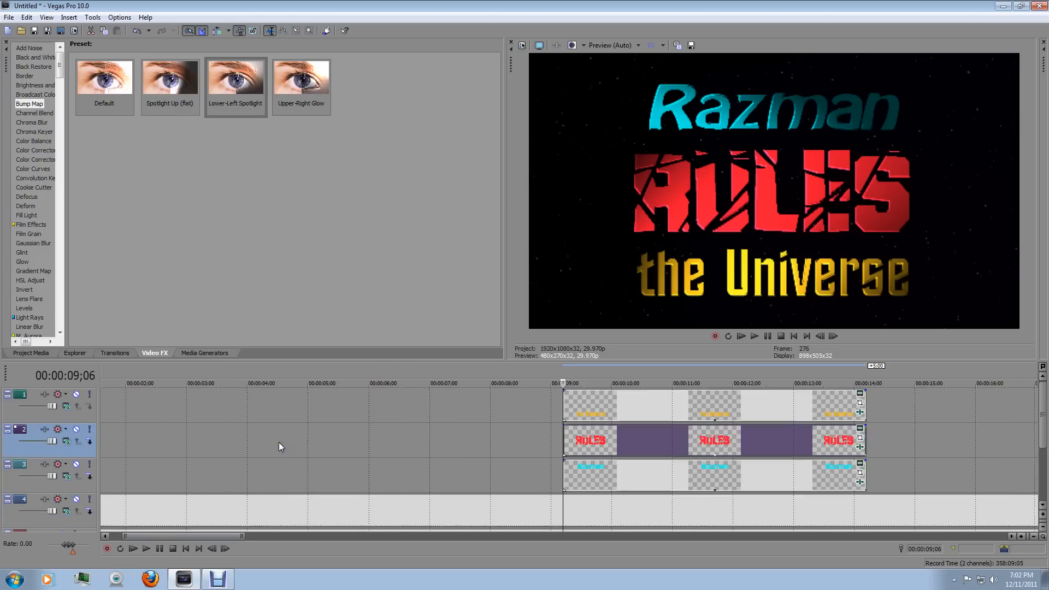
pyautogui.scroll(-4, 279, 443)
pyautogui.click(714, 442)
pyautogui.scroll(4, 714, 438)
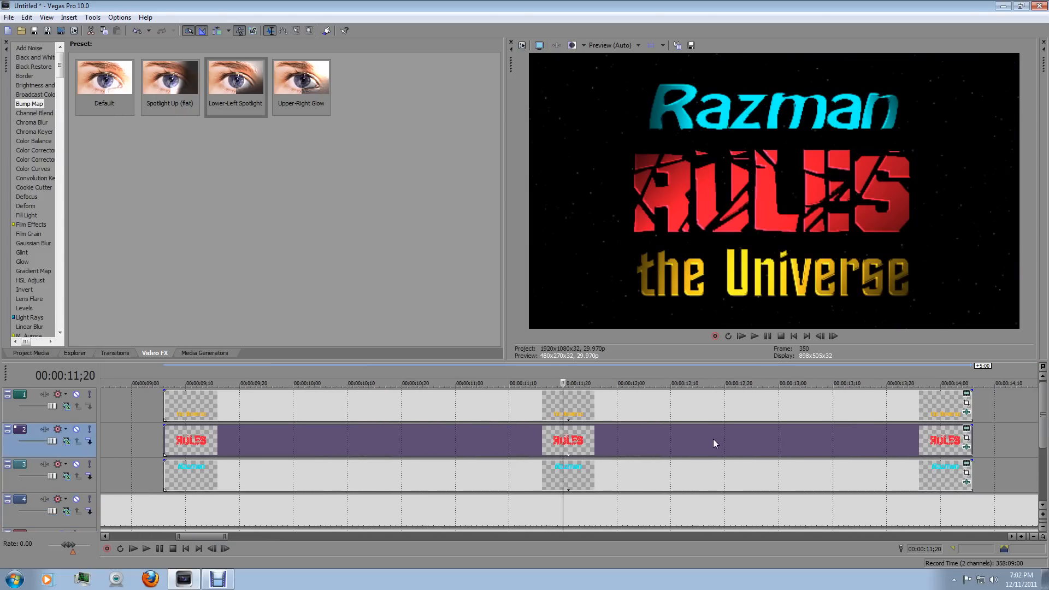
pyautogui.scroll(-3, 711, 437)
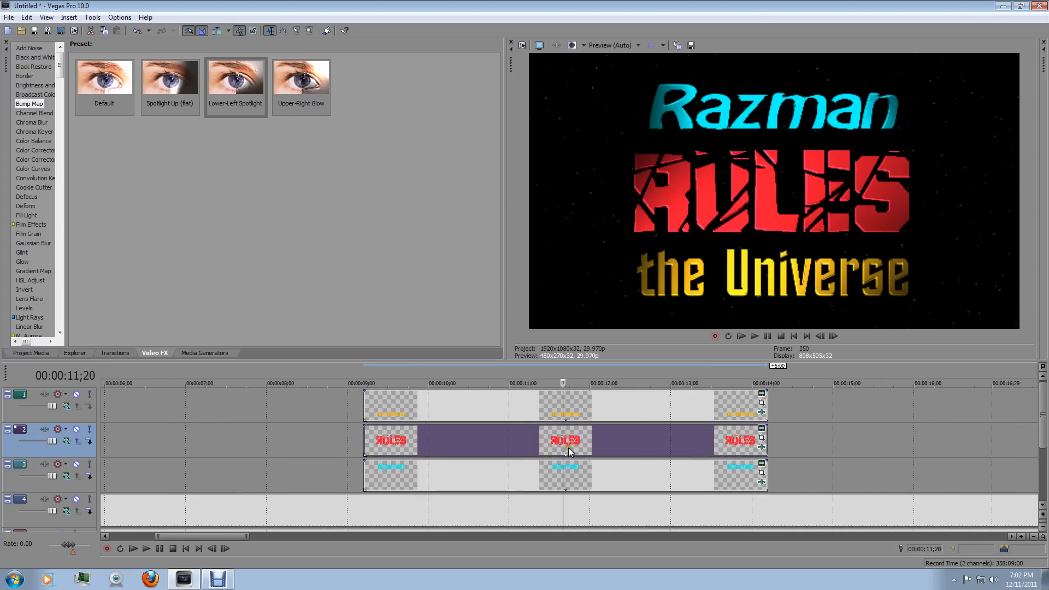
pyautogui.click(165, 438)
pyautogui.scroll(4, 247, 474)
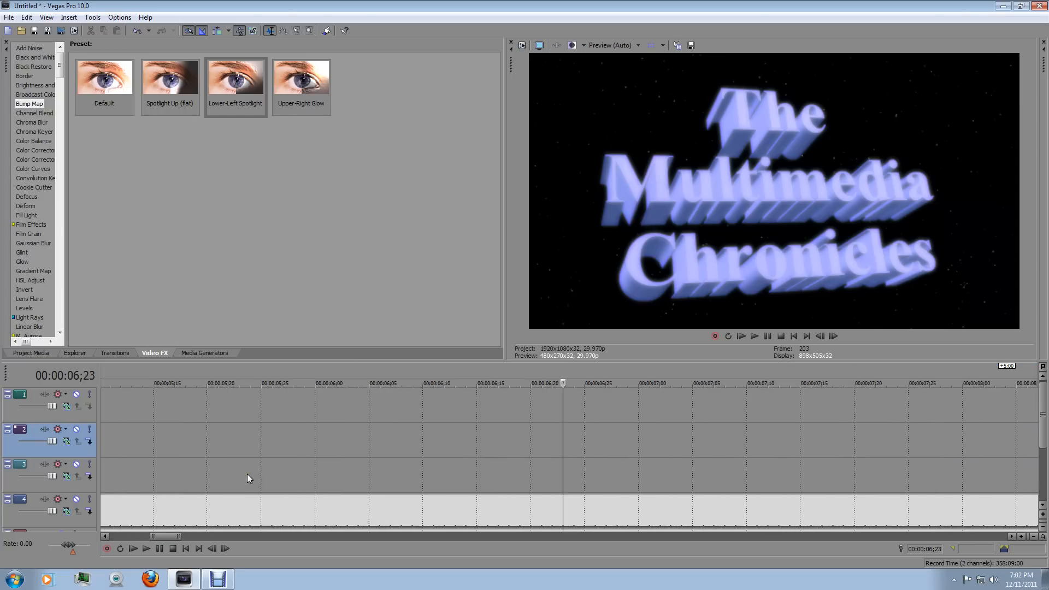
pyautogui.scroll(-5, 251, 472)
pyautogui.click(926, 450)
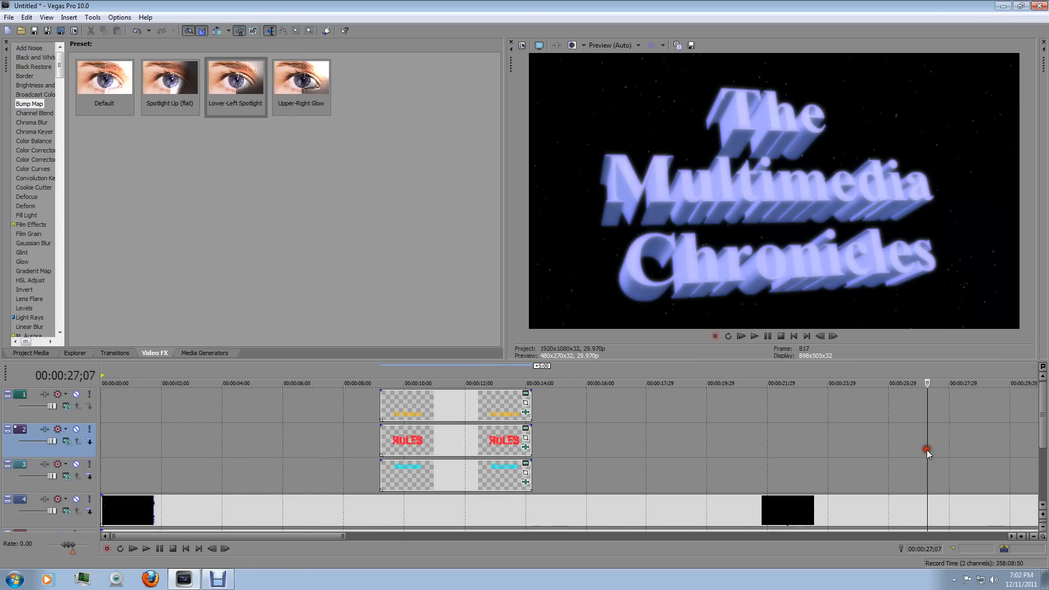
pyautogui.scroll(4, 926, 450)
pyautogui.scroll(-5, 913, 451)
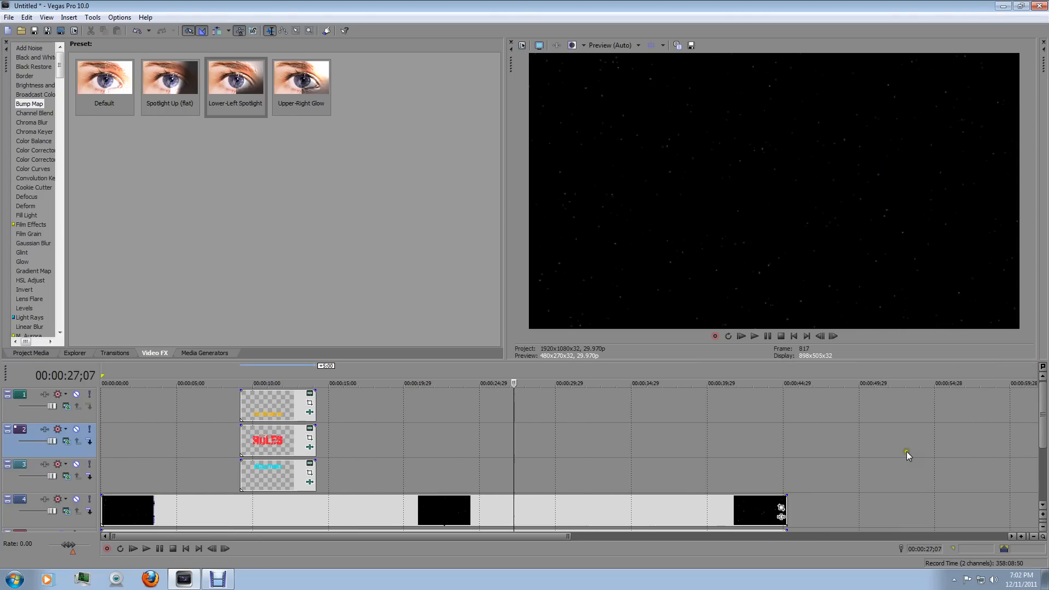
# Add a fade-in with an offset of 00:00:01;00 to the yellow text event
pyautogui.click(275, 440)
pyautogui.scroll(4, 276, 440)
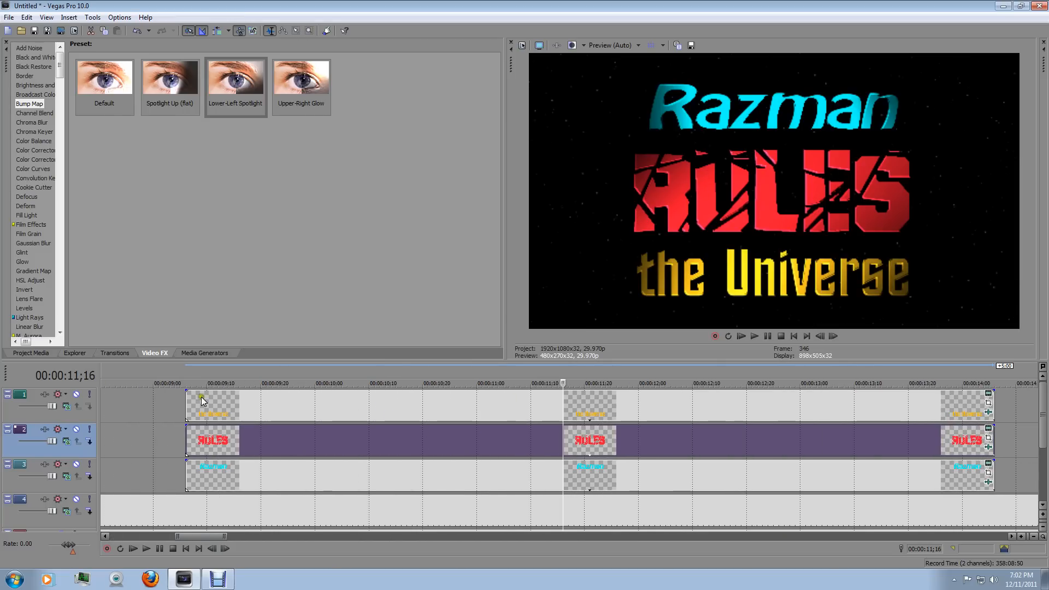
pyautogui.moveTo(183, 389)
pyautogui.mouseDown()
pyautogui.moveTo(365, 397)
pyautogui.moveTo(168, 392)
pyautogui.mouseUp()
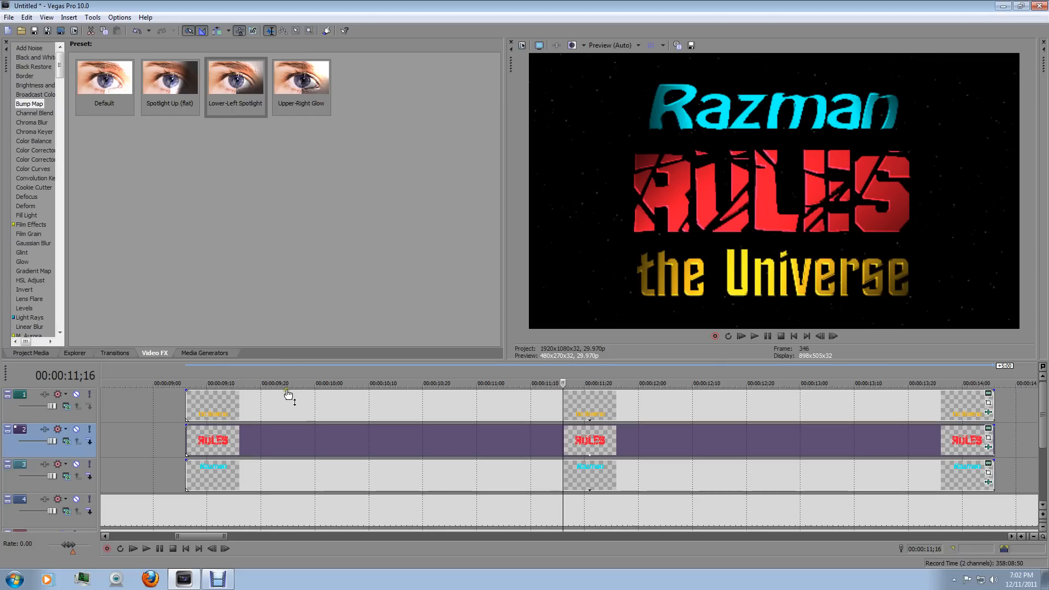
pyautogui.moveTo(286, 392)
pyautogui.mouseDown()
pyautogui.moveTo(288, 414)
pyautogui.moveTo(293, 381)
pyautogui.mouseUp()
pyautogui.moveTo(994, 407)
pyautogui.mouseDown()
pyautogui.moveTo(753, 409)
pyautogui.moveTo(993, 408)
pyautogui.mouseUp()
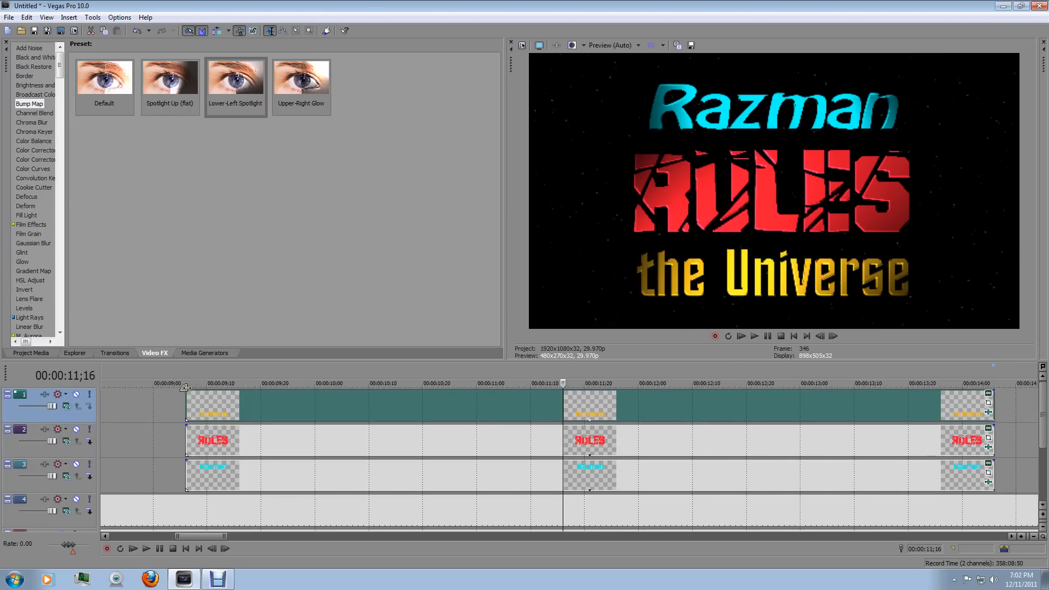
pyautogui.moveTo(185, 389)
pyautogui.mouseDown()
pyautogui.moveTo(364, 391)
pyautogui.moveTo(347, 395)
pyautogui.mouseUp()
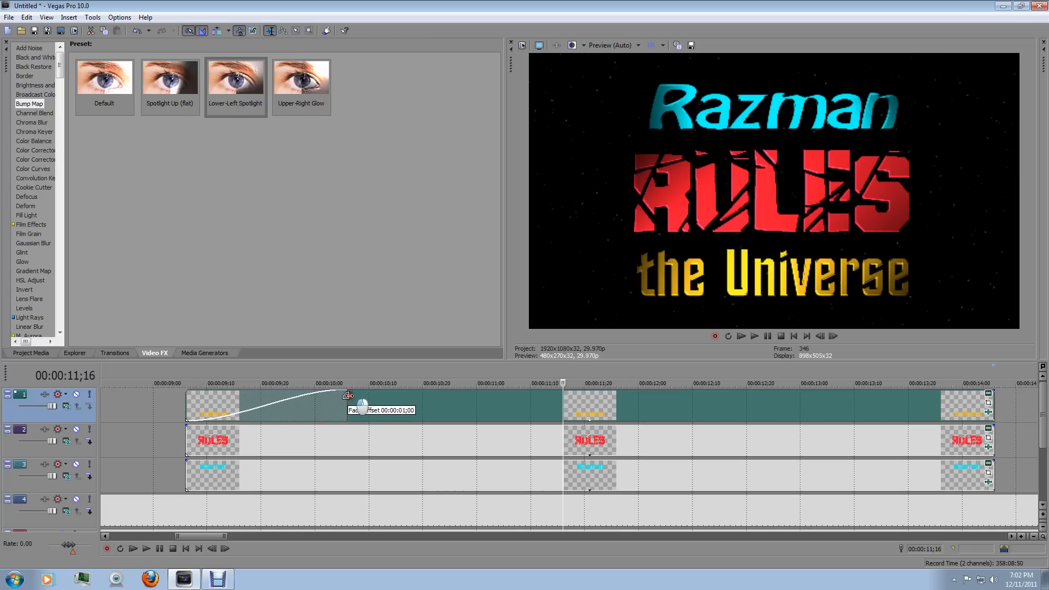
pyautogui.moveTo(347, 395); pyautogui.dragTo(348, 395)
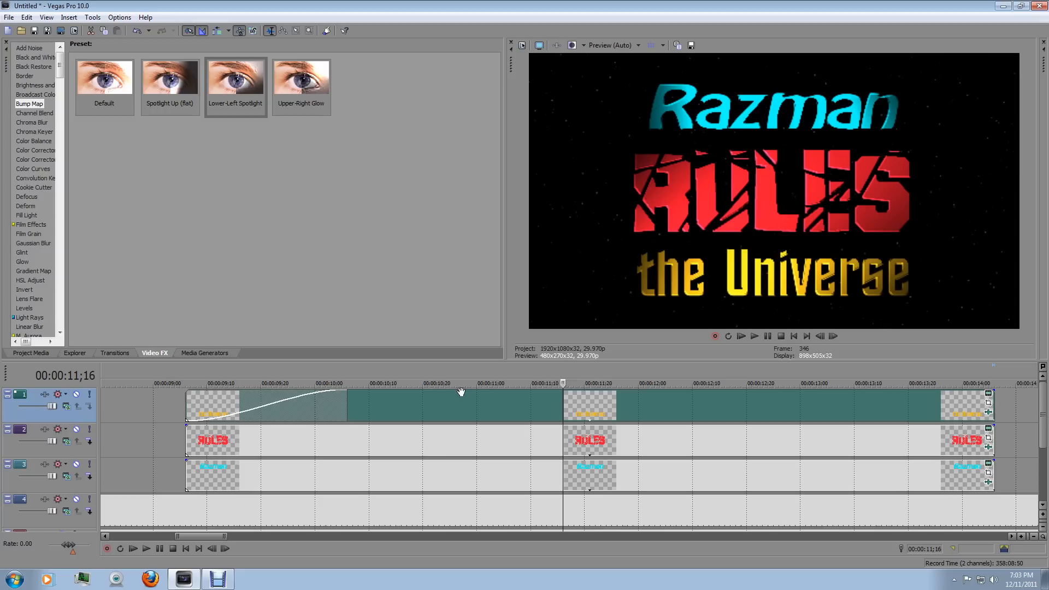
# Try the linear fade type on the yellow text's fade-in, and set it back to the smooth S-shaped curve
pyautogui.rightClick(270, 402)
pyautogui.moveTo(343, 114)
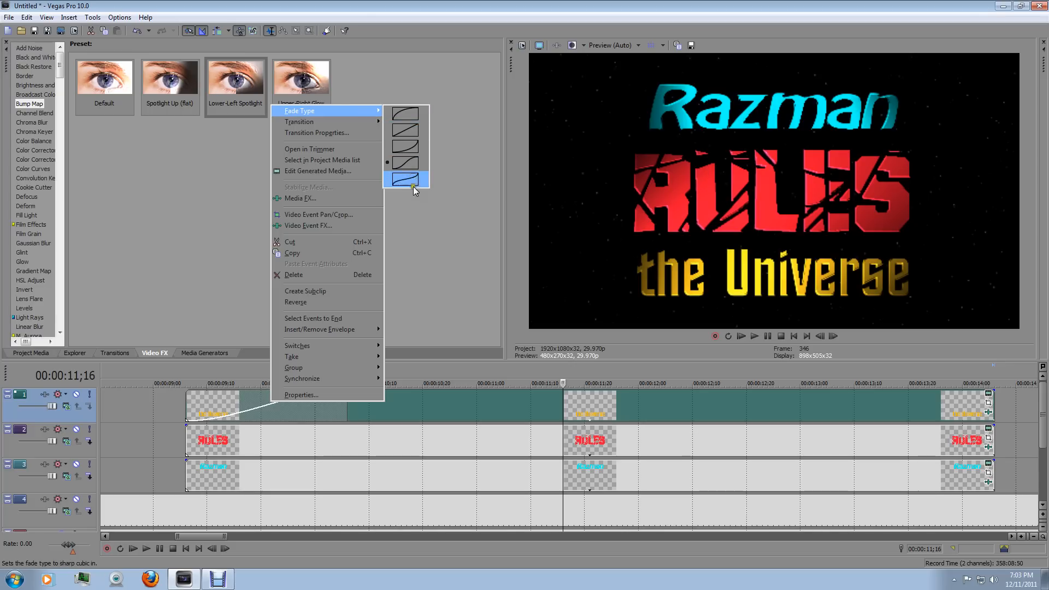
pyautogui.click(411, 130)
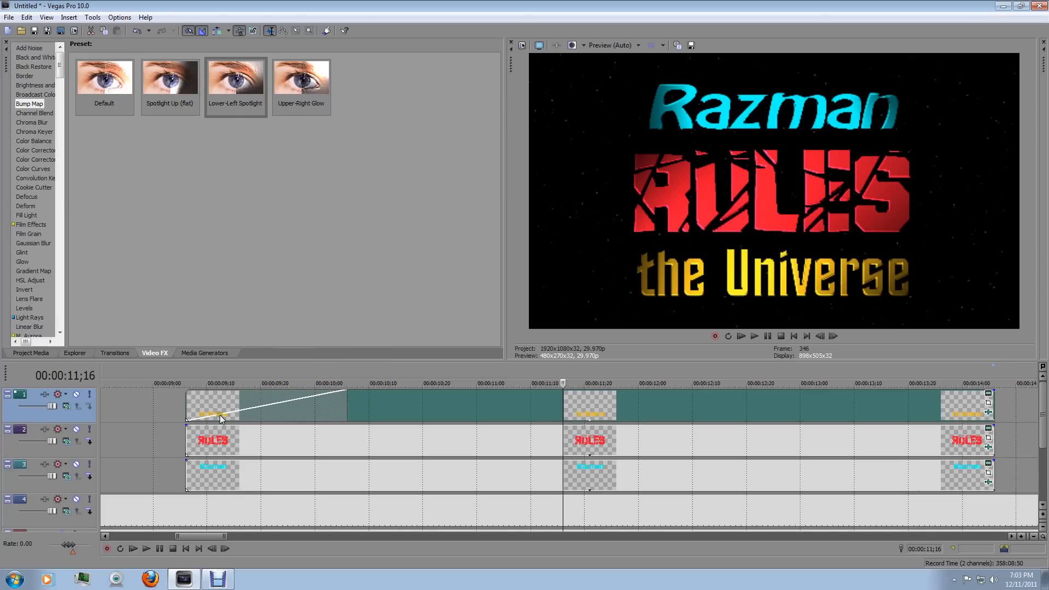
pyautogui.rightClick(294, 398)
pyautogui.moveTo(396, 106)
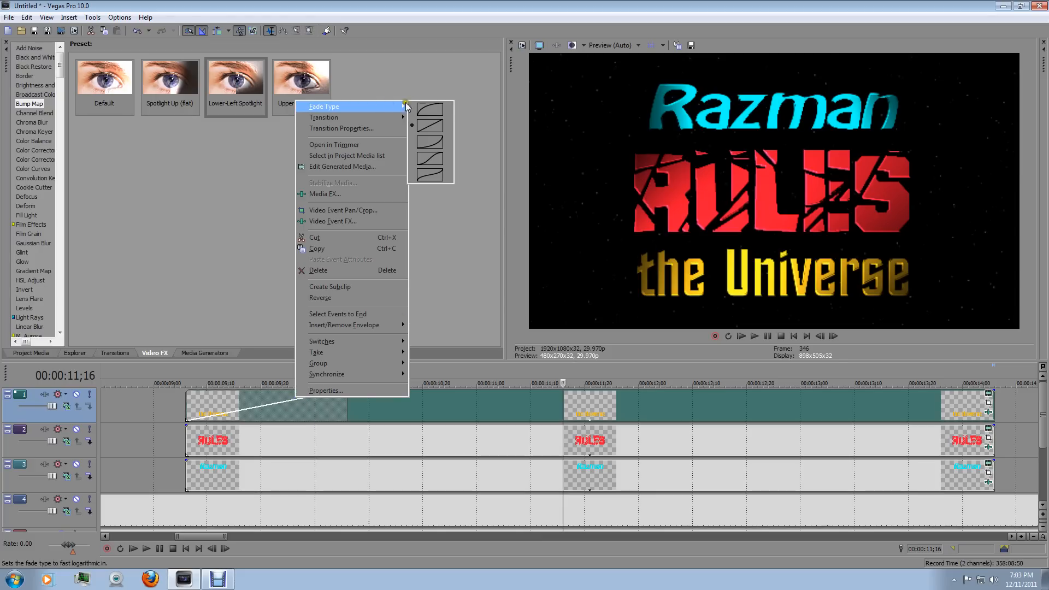
pyautogui.click(435, 159)
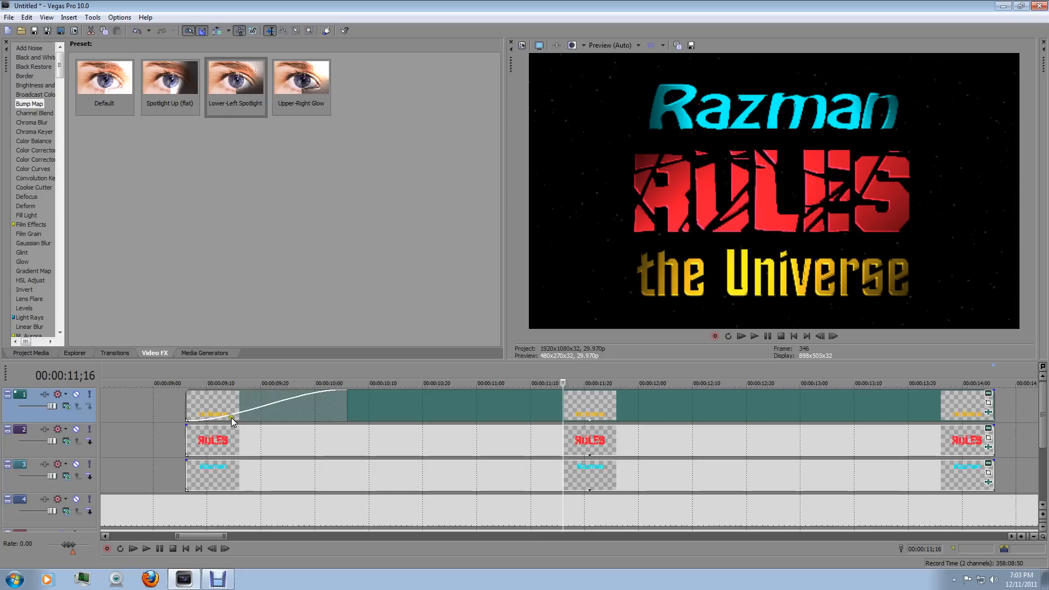
# Add fade-ins of about one second to the red and cyan text events, and matching fade-outs to all three text events
pyautogui.moveTo(184, 426); pyautogui.dragTo(347, 427)
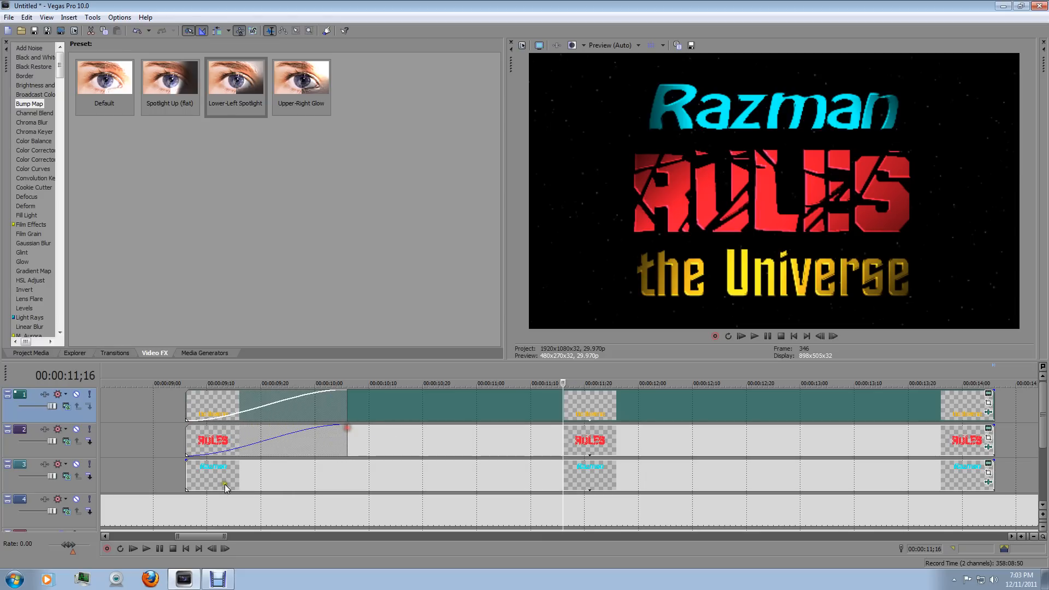
pyautogui.moveTo(187, 460); pyautogui.dragTo(349, 465)
pyautogui.moveTo(994, 390); pyautogui.dragTo(831, 392)
pyautogui.moveTo(997, 425); pyautogui.dragTo(831, 425)
pyautogui.moveTo(993, 461); pyautogui.dragTo(830, 463)
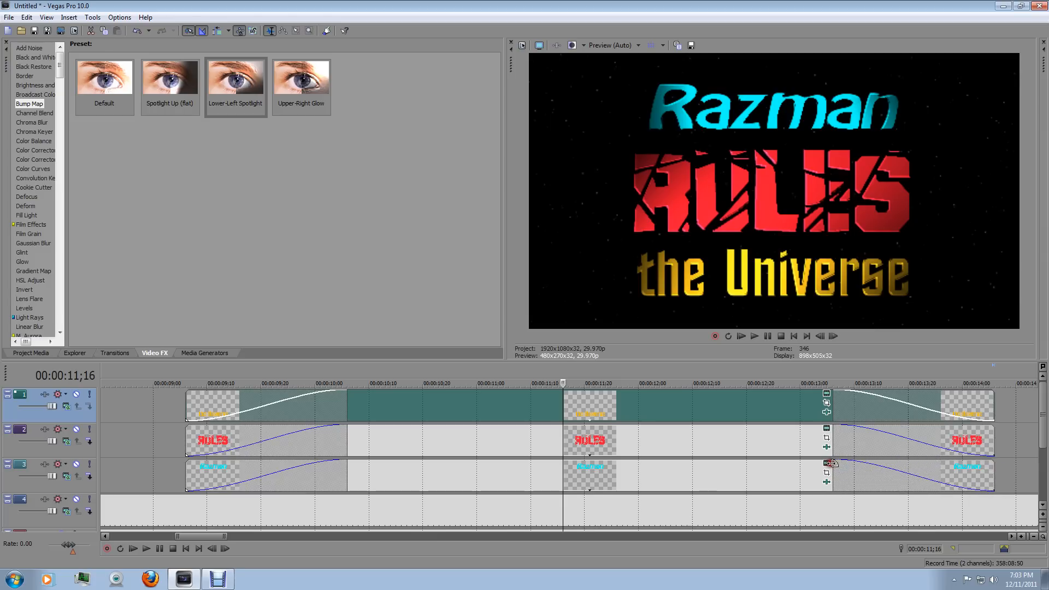
# Insert a new text media event at 00:00:14;13 on the cyan text's track, just after the existing text events
pyautogui.click(1031, 437)
pyautogui.scroll(-6, 868, 441)
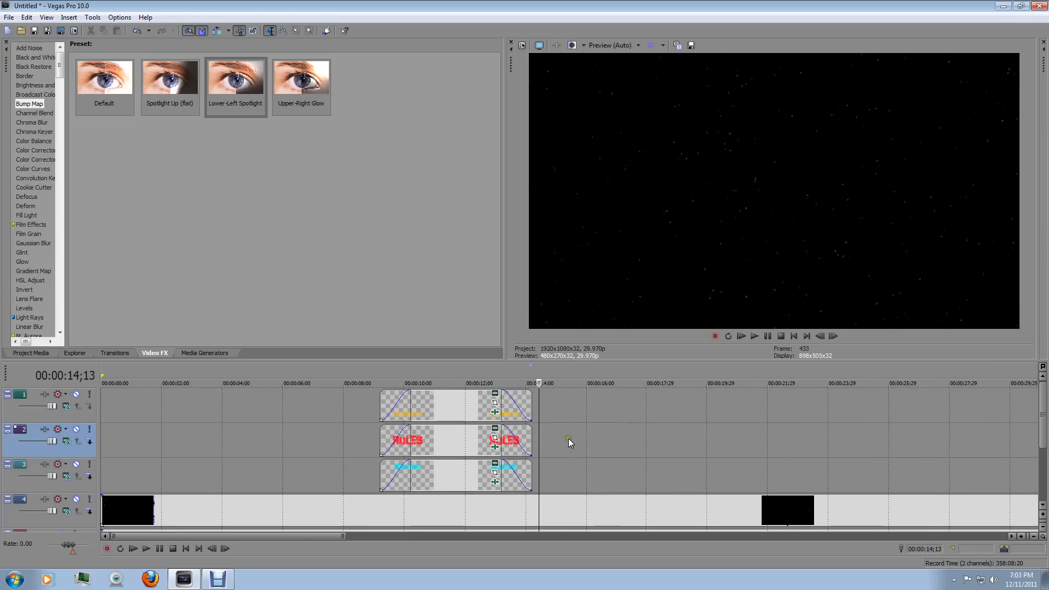
pyautogui.rightClick(562, 472)
pyautogui.click(627, 454)
# Replace the sample text of the new text event with "Part 1 of 78"
pyautogui.click(73, 225)
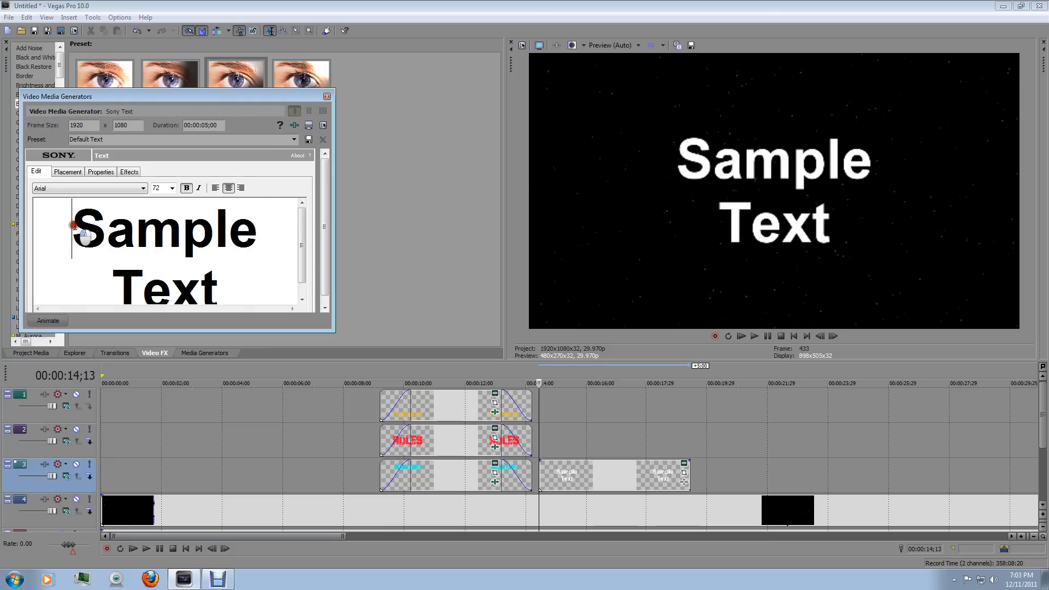
pyautogui.moveTo(73, 224); pyautogui.dragTo(287, 291)
pyautogui.write('P')
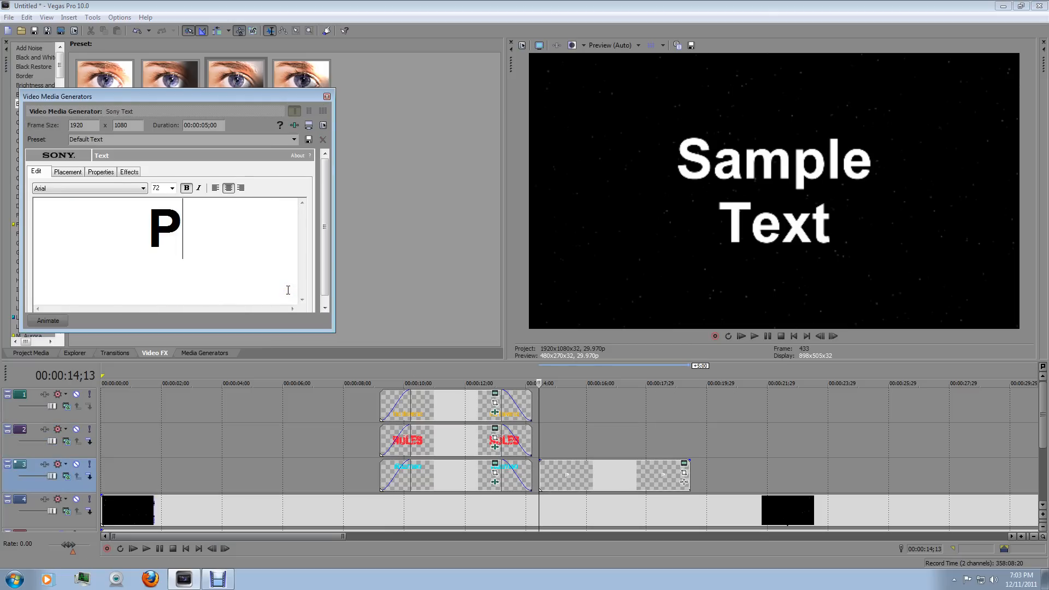
pyautogui.write('art 11')
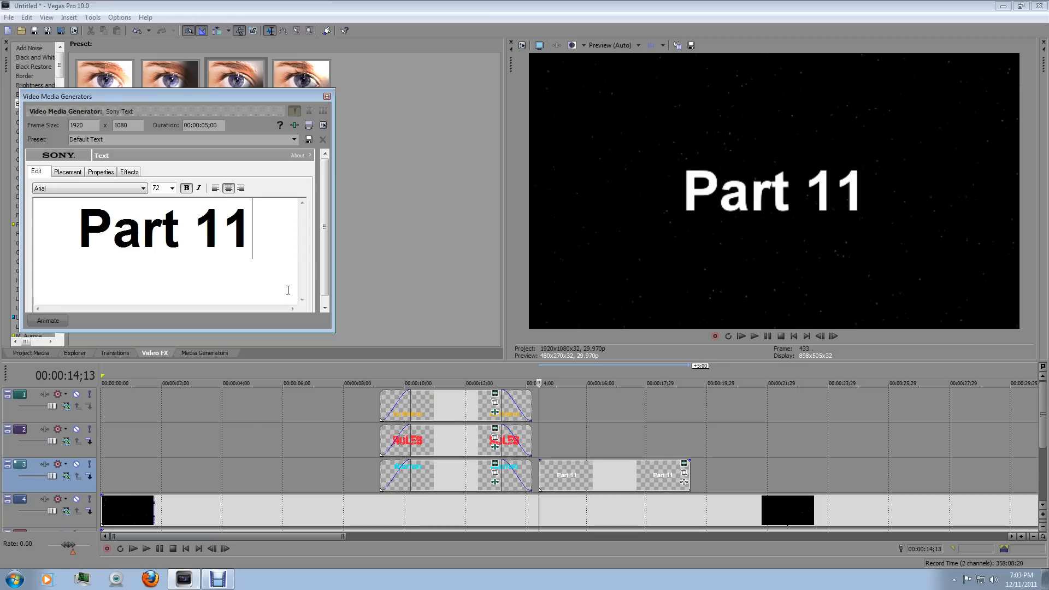
pyautogui.press('BackSpace')
pyautogui.write('of 78')
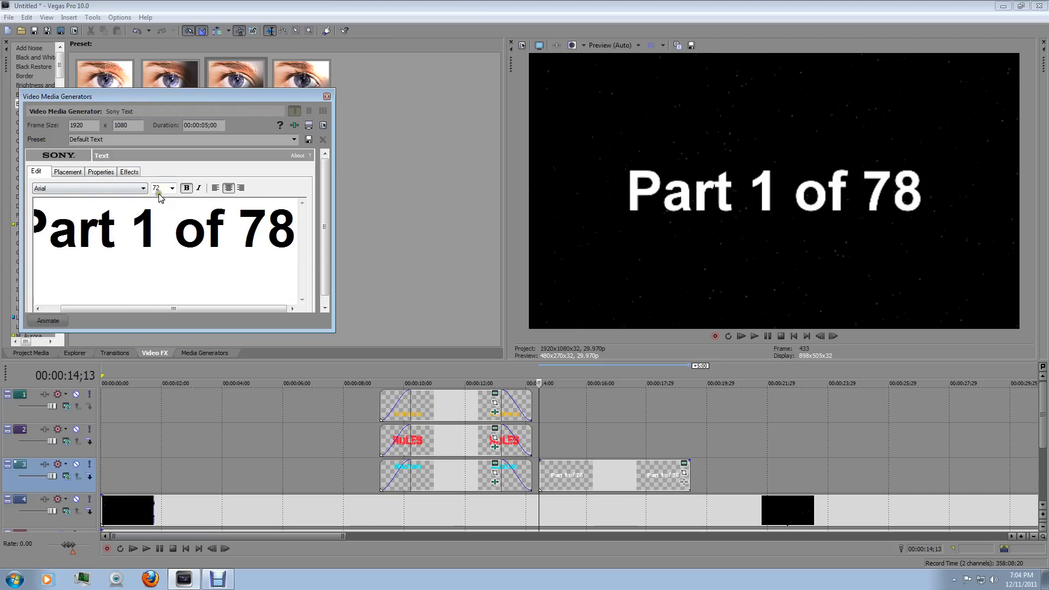
# Color the "Part 1 of 78" text magenta, with RGB 217, 40, 255, and close the text generator
pyautogui.click(101, 173)
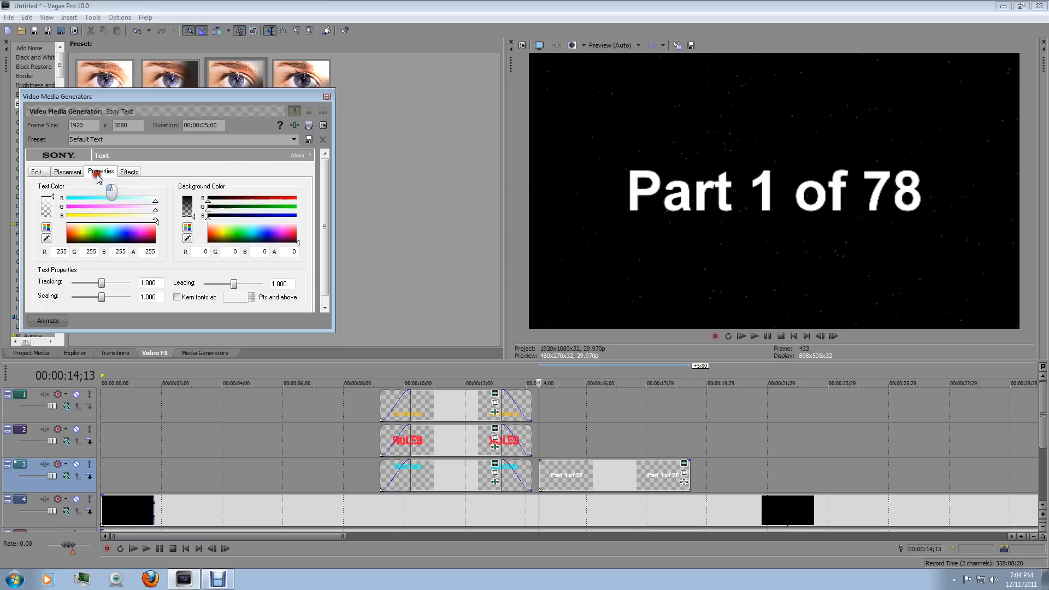
pyautogui.click(138, 232)
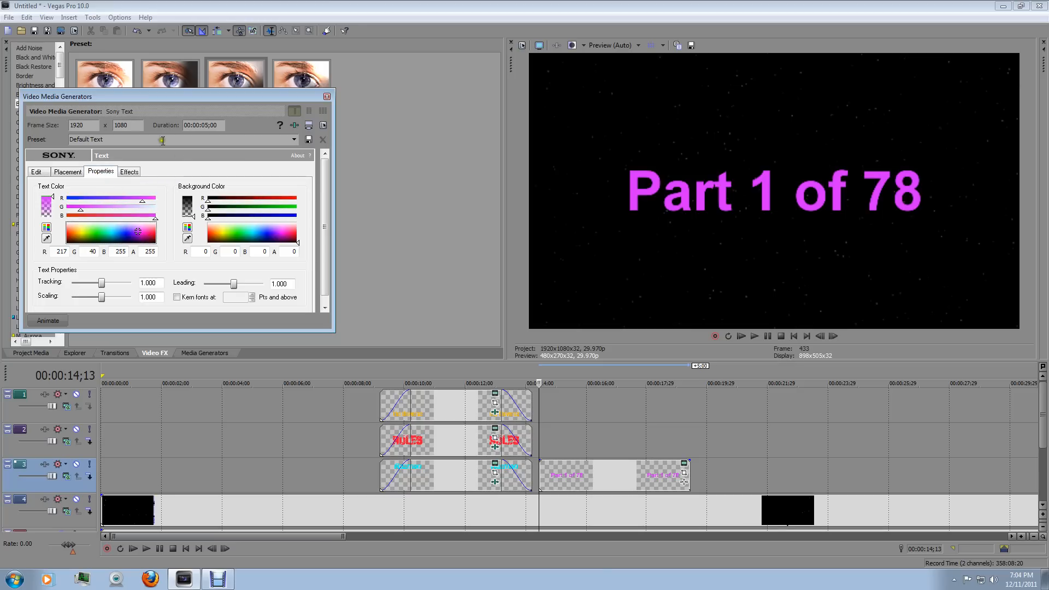
pyautogui.click(327, 97)
# Apply the Lower-Left Spotlight Bump Map preset to the "Part 1 of 78" event, setting shininess and bump height to 1.000
pyautogui.moveTo(243, 93); pyautogui.dragTo(618, 479)
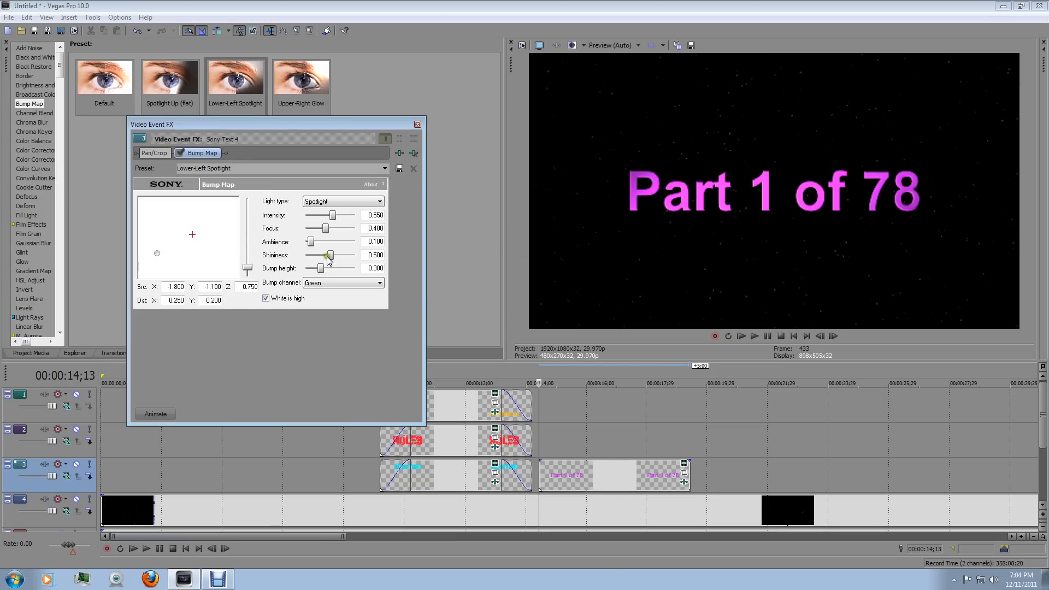
pyautogui.moveTo(330, 255); pyautogui.dragTo(399, 255)
pyautogui.moveTo(320, 268); pyautogui.dragTo(410, 266)
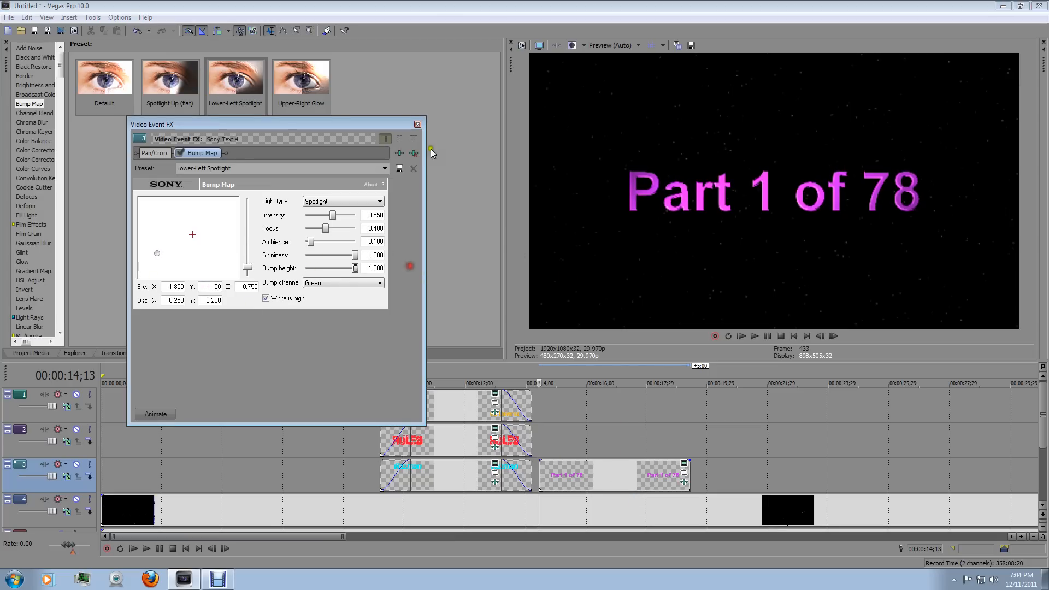
pyautogui.click(418, 124)
# Shorten the "Part 1 of 78" event by two seconds and give it a fade-in and fade-out of about one second each
pyautogui.moveTo(540, 461); pyautogui.dragTo(569, 460)
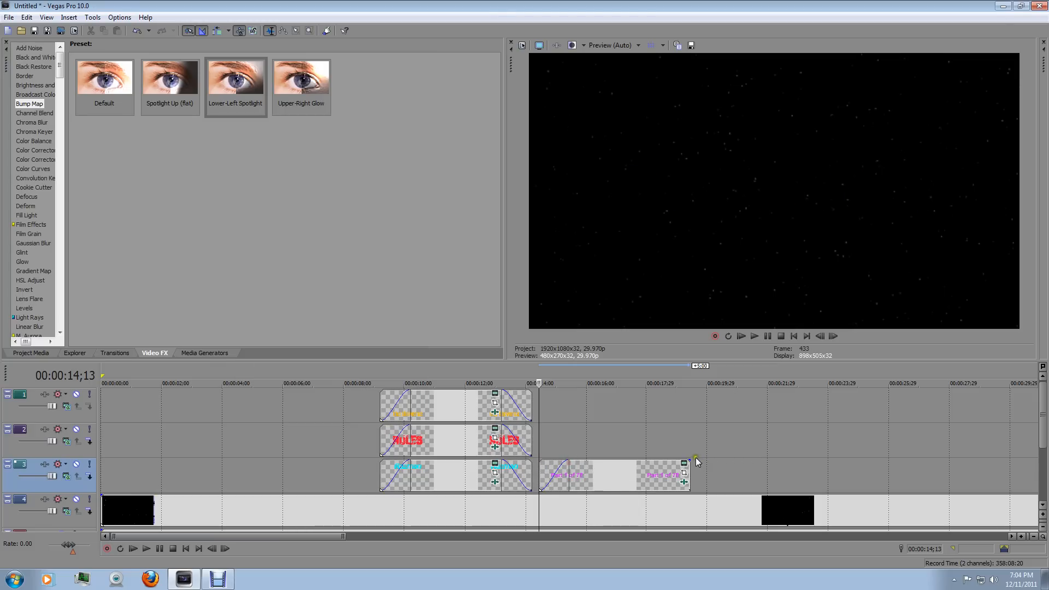
pyautogui.click(684, 463)
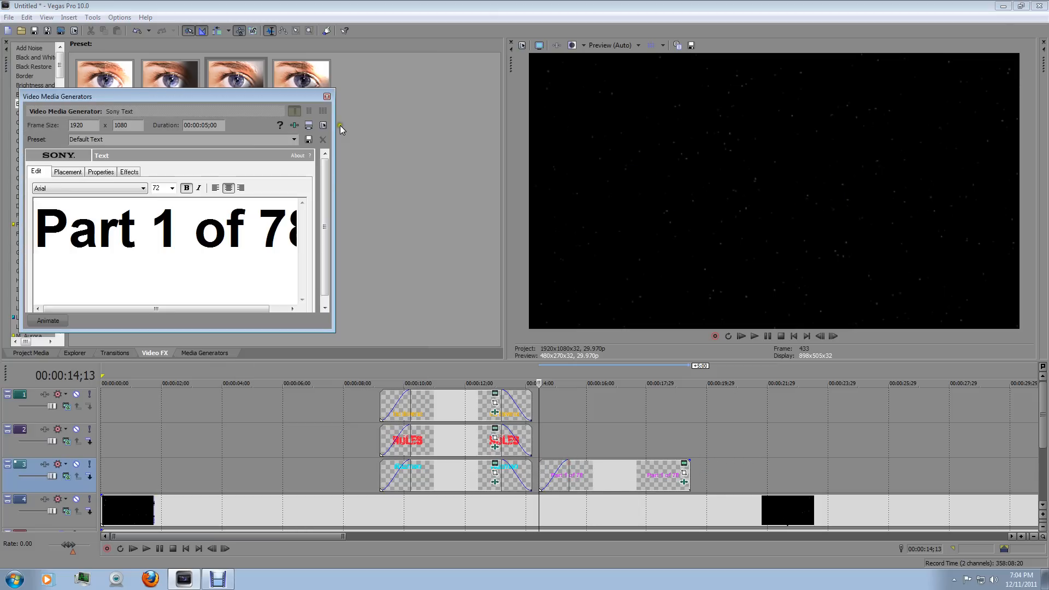
pyautogui.click(326, 97)
pyautogui.moveTo(689, 461); pyautogui.dragTo(631, 479)
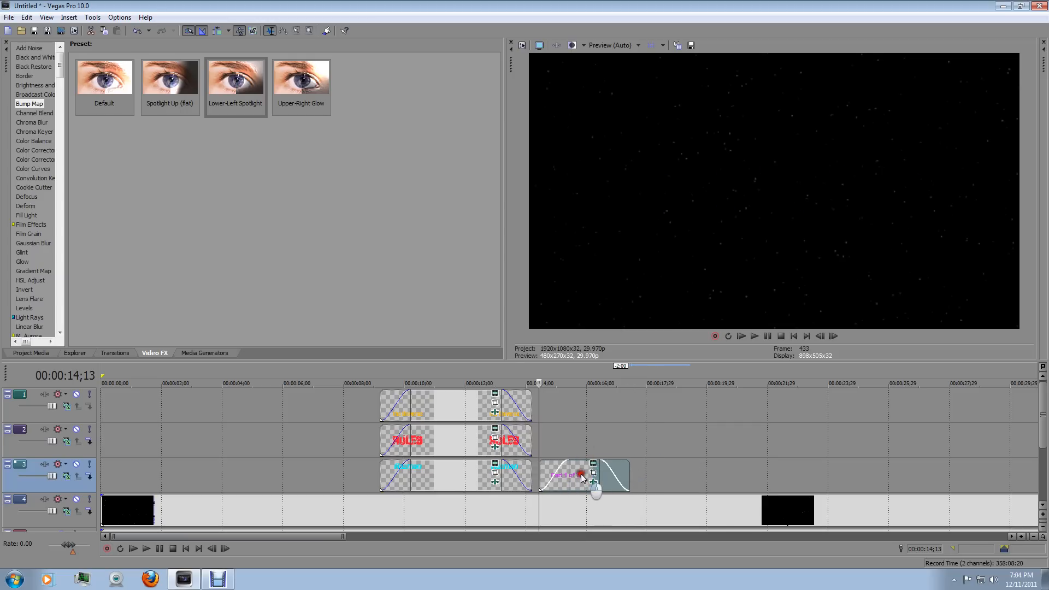
# Move the "Part 1 of 78" event to start about ten frames after the other text events end
pyautogui.moveTo(593, 484); pyautogui.dragTo(586, 484)
pyautogui.scroll(8, 552, 453)
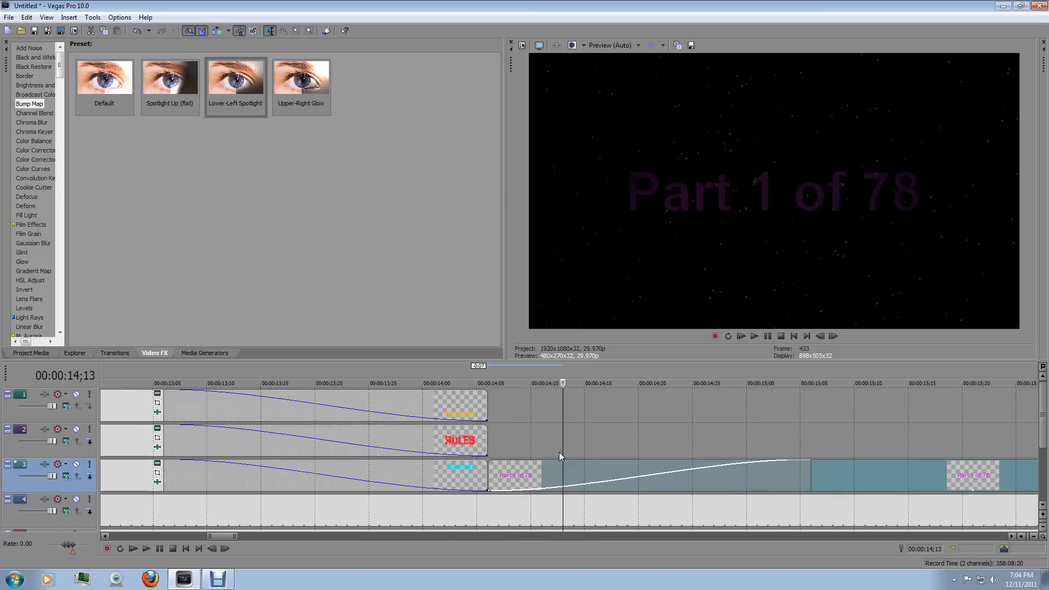
pyautogui.click(858, 480)
pyautogui.moveTo(857, 480); pyautogui.dragTo(942, 481)
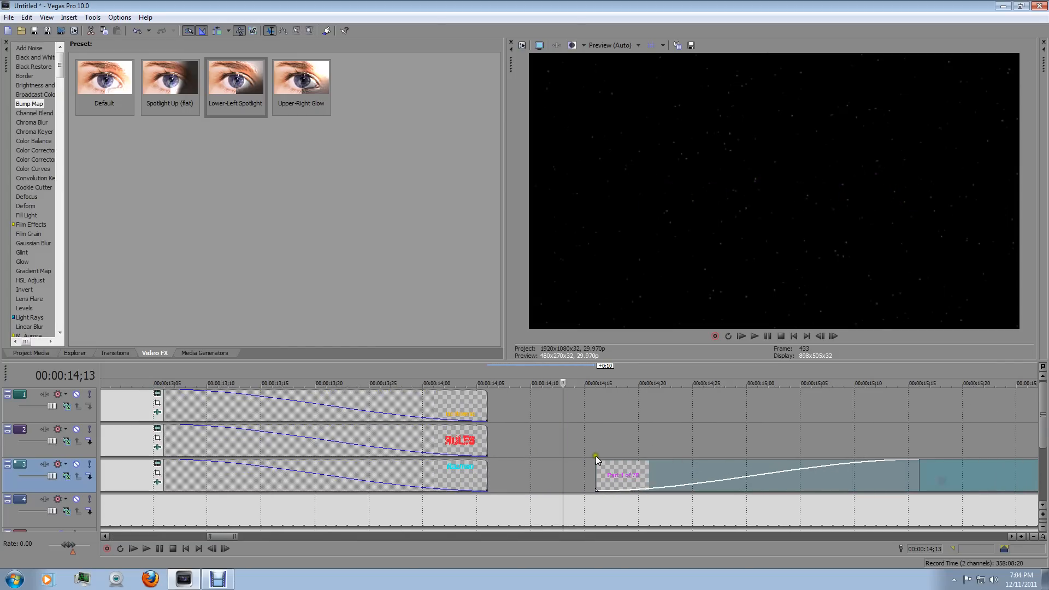
# Trim the starfield clip to end with the "Part 1 of 78" event and add a fade-out of 00:00:01;00 to it
pyautogui.scroll(-10, 595, 456)
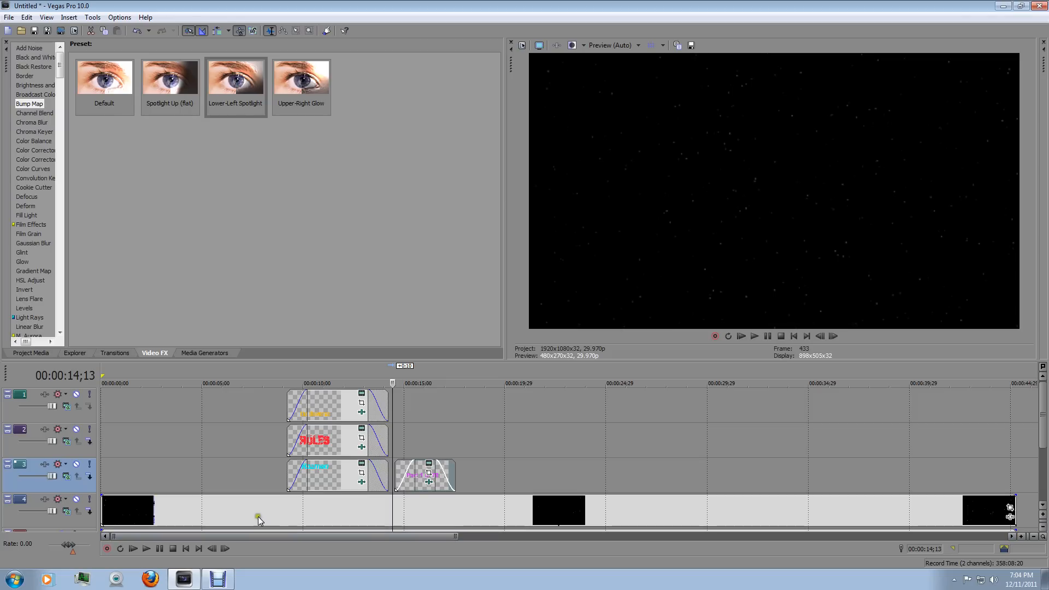
pyautogui.moveTo(1018, 501); pyautogui.dragTo(462, 493)
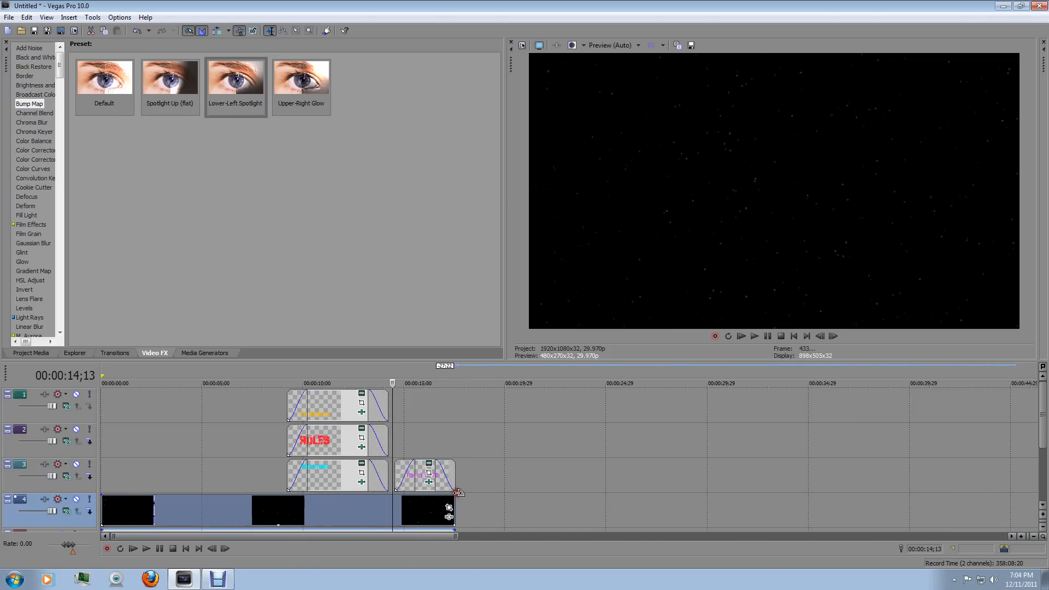
pyautogui.scroll(8, 462, 484)
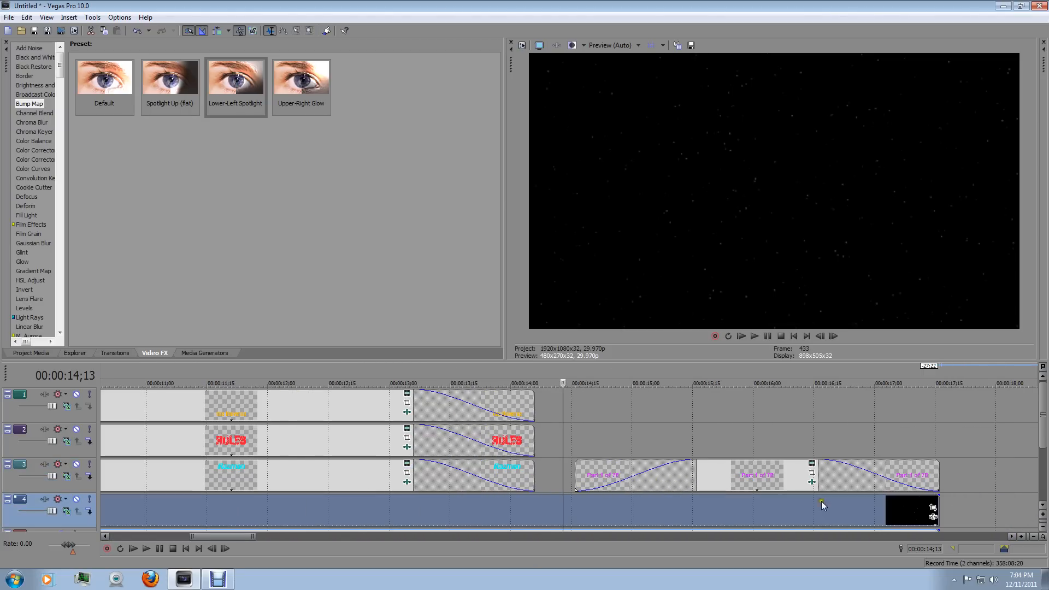
pyautogui.scroll(3, 1001, 519)
pyautogui.scroll(-3, 999, 519)
pyautogui.click(971, 480)
pyautogui.scroll(2, 968, 480)
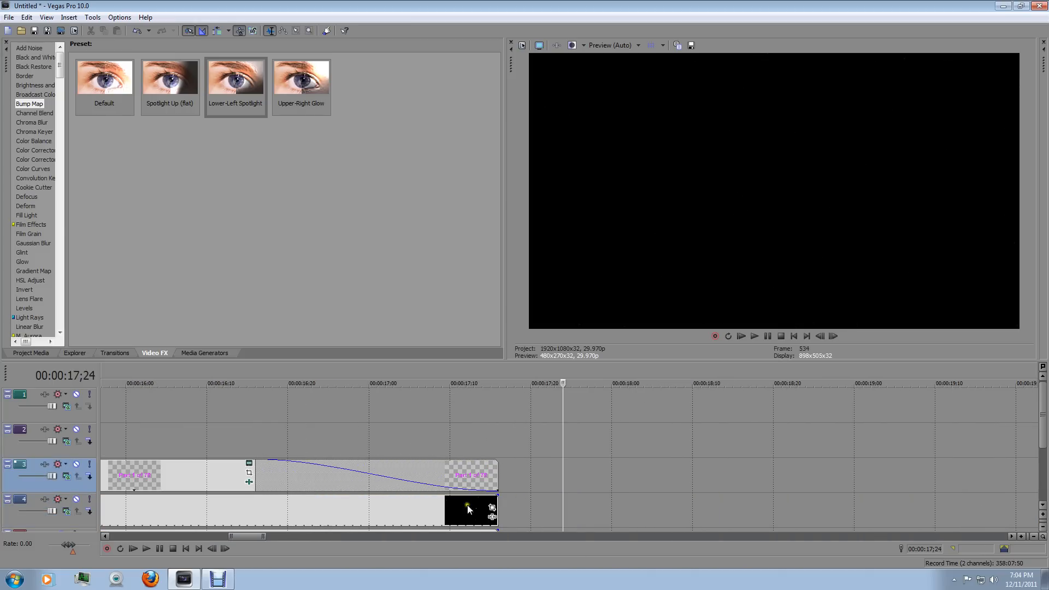
pyautogui.moveTo(497, 496); pyautogui.dragTo(256, 499)
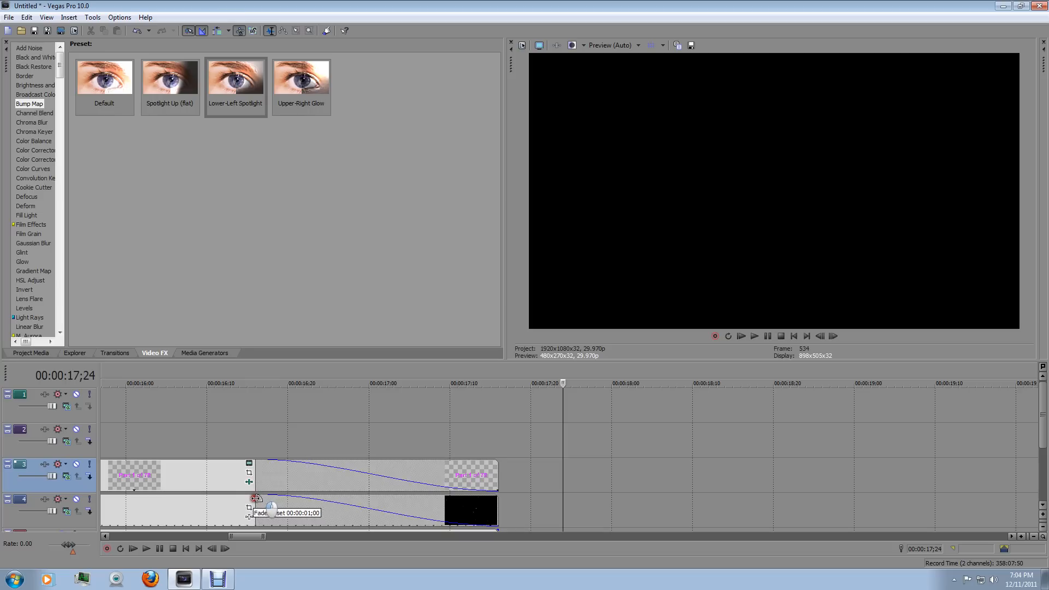
# Play back the end of the intro from 00:00:16;04 to check the fade-outs
pyautogui.click(159, 512)
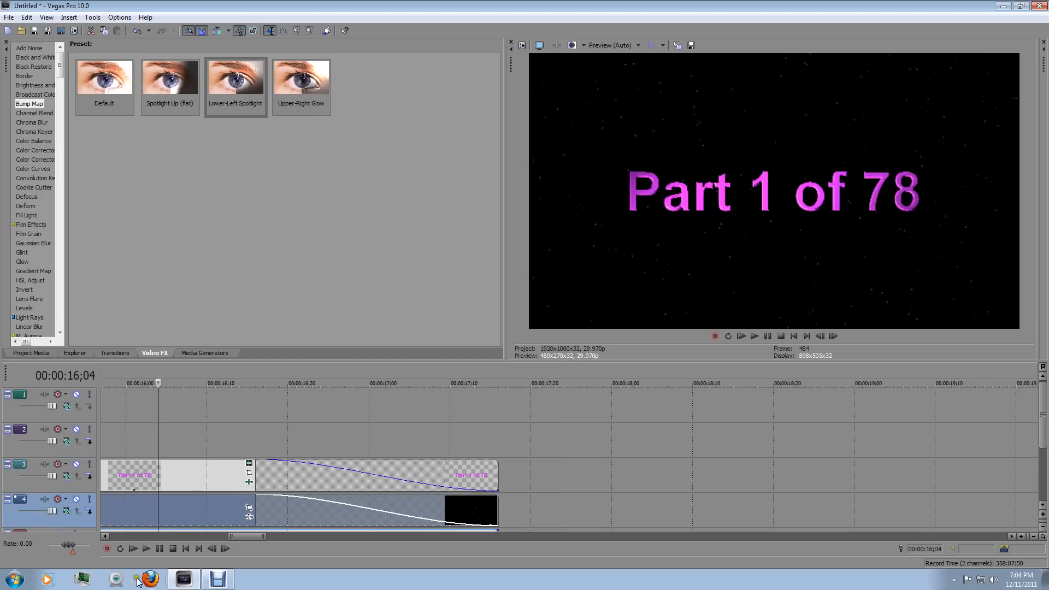
pyautogui.click(146, 548)
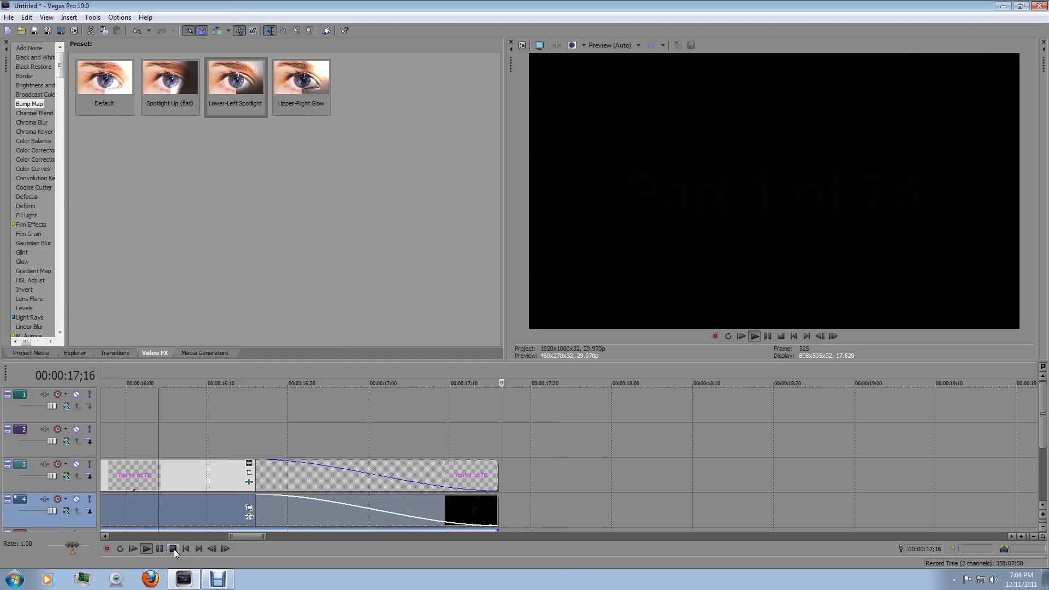
pyautogui.click(173, 548)
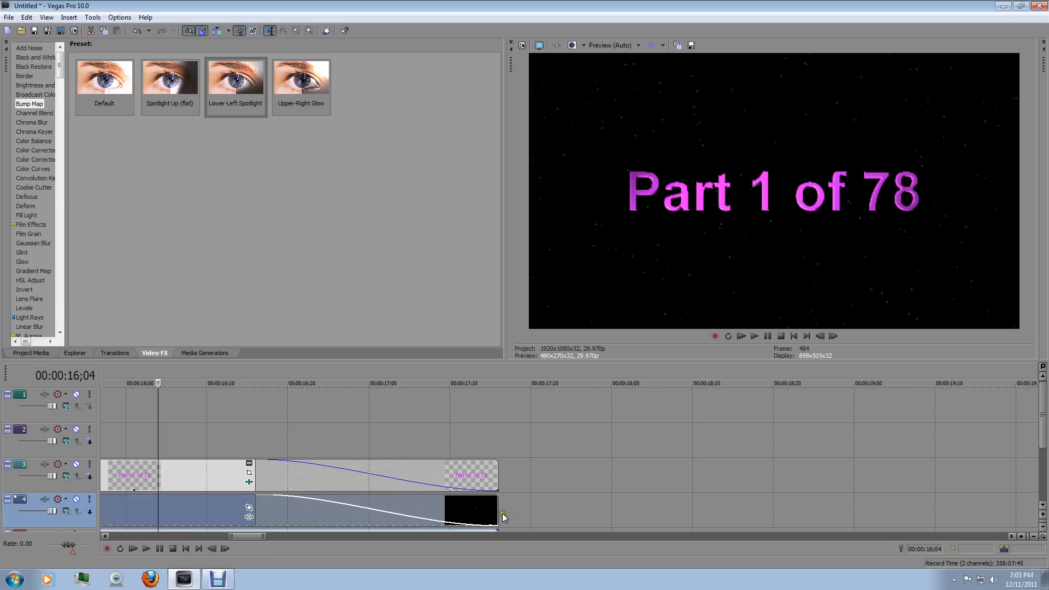
# Extend the end of the starfield clip by 15 frames and replay the ending from 00:00:16;04
pyautogui.moveTo(503, 513); pyautogui.dragTo(621, 509)
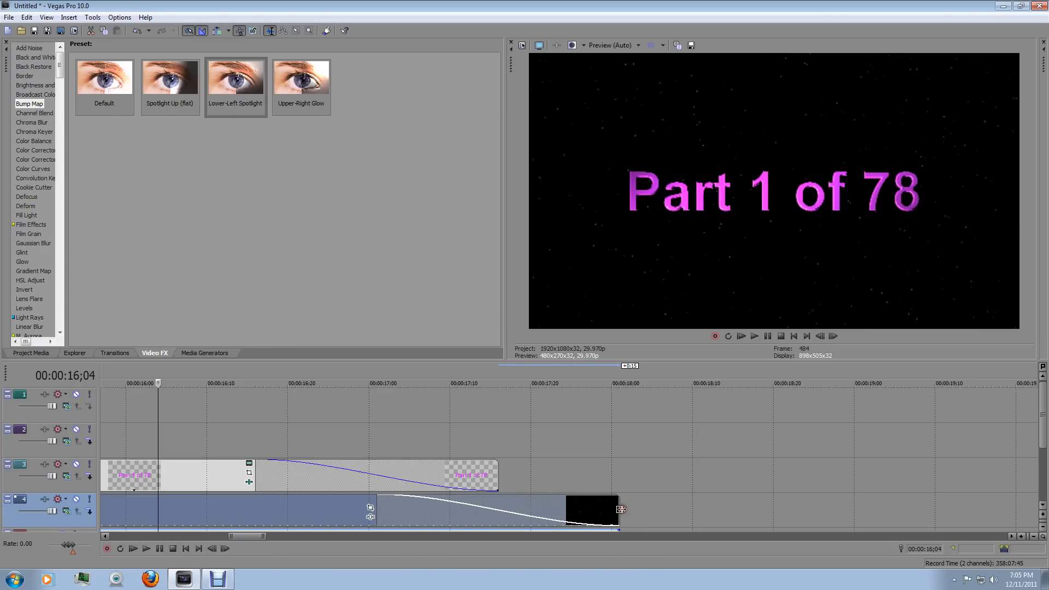
pyautogui.click(145, 549)
pyautogui.click(174, 550)
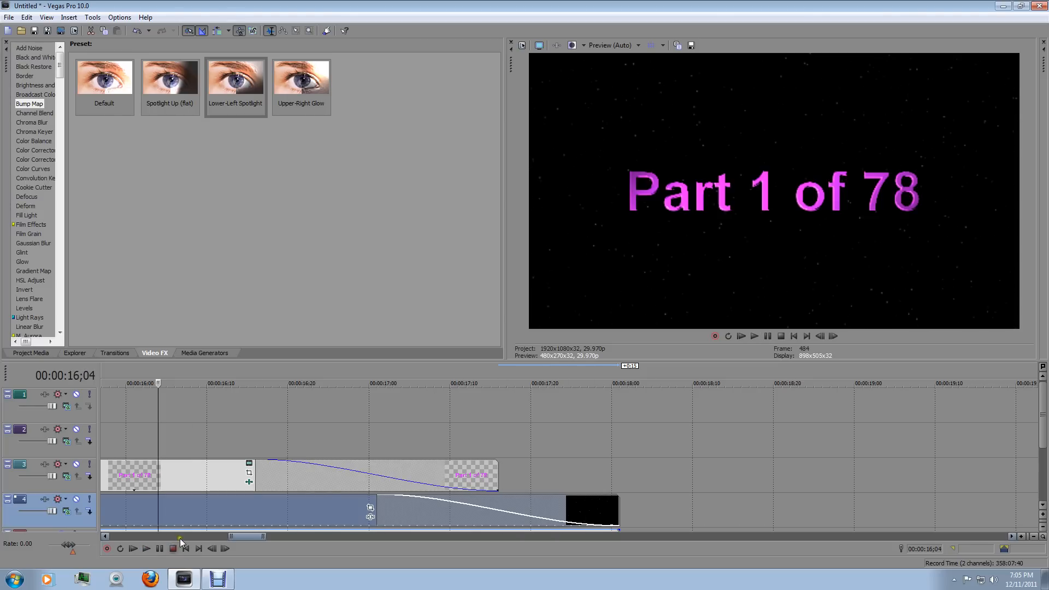
pyautogui.click(147, 548)
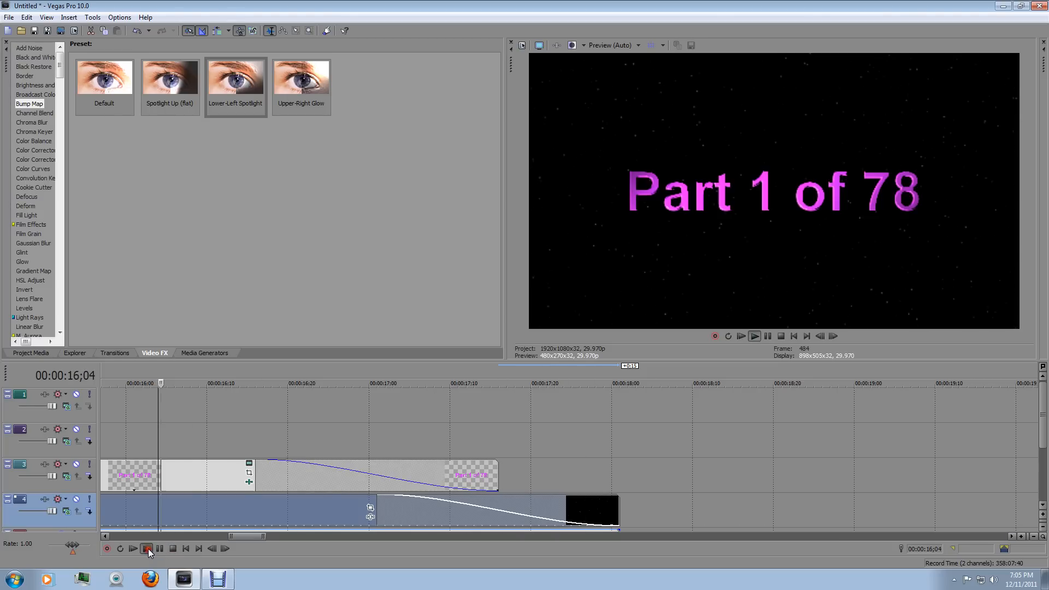
pyautogui.click(178, 549)
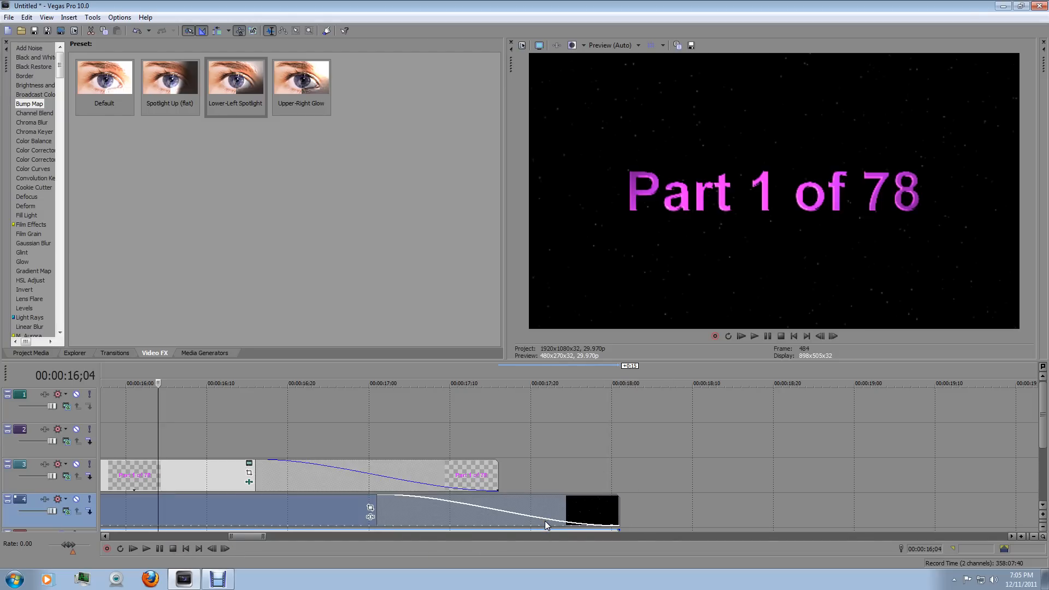
# Enlarge the video preview, play the whole intro from the beginning, and make room for the timeline again
pyautogui.scroll(-1, 193, 499)
pyautogui.scroll(-5, 194, 500)
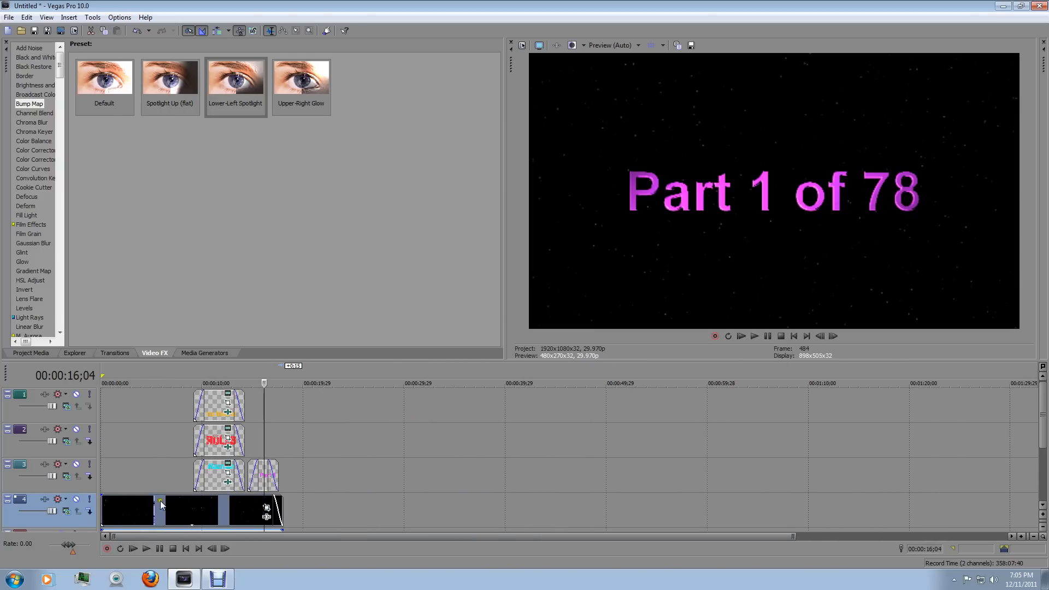
pyautogui.click(186, 549)
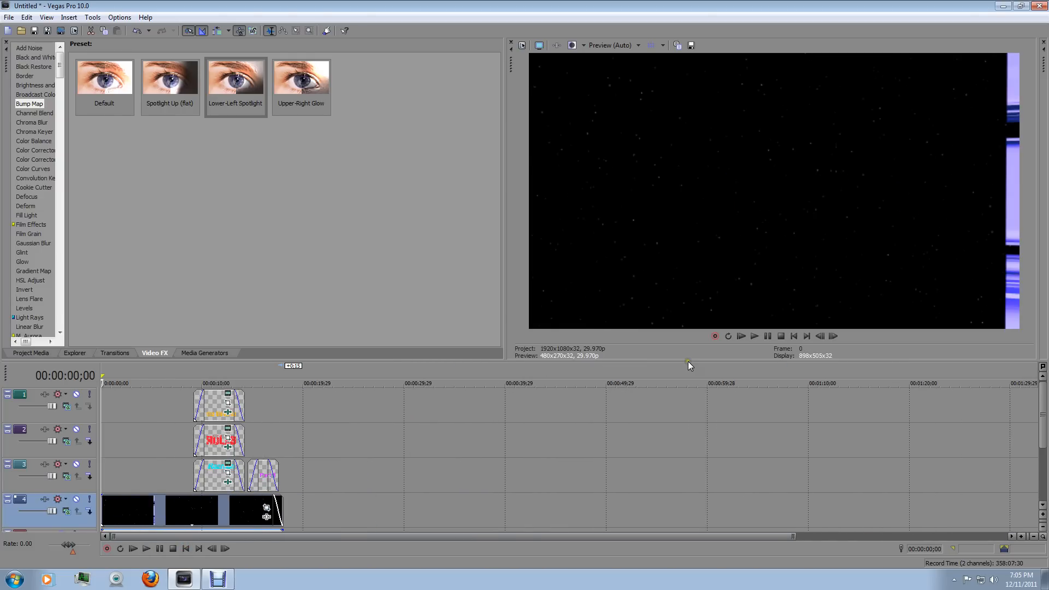
pyautogui.moveTo(690, 361); pyautogui.dragTo(701, 514)
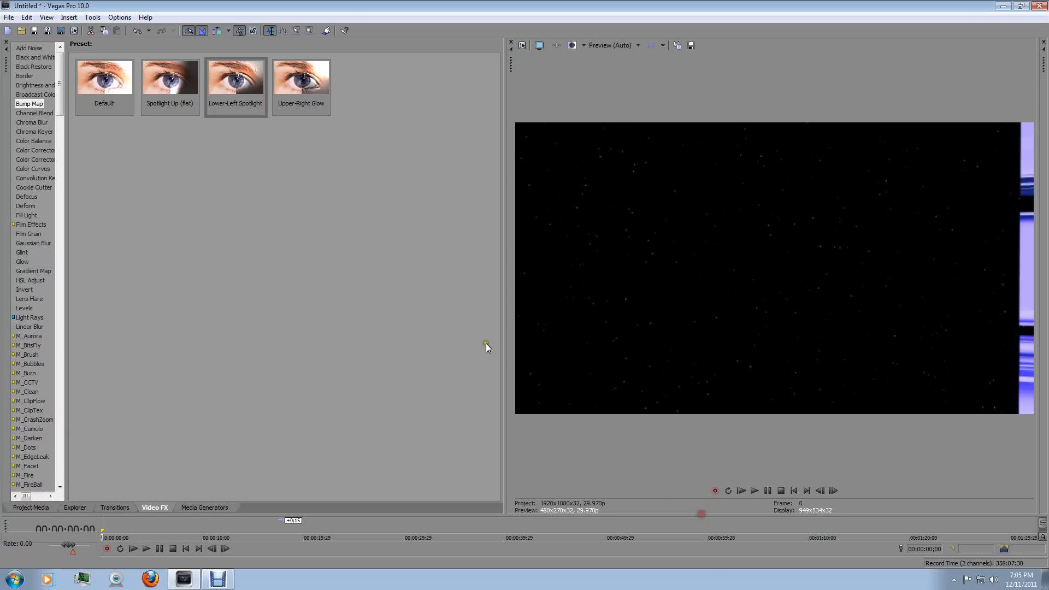
pyautogui.moveTo(508, 325); pyautogui.dragTo(195, 306)
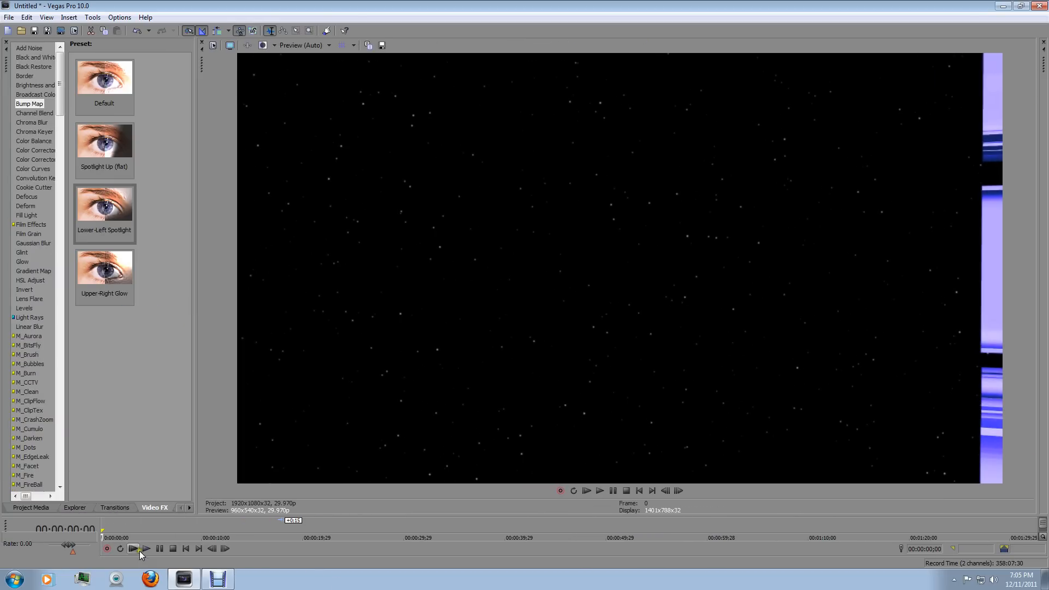
pyautogui.click(145, 549)
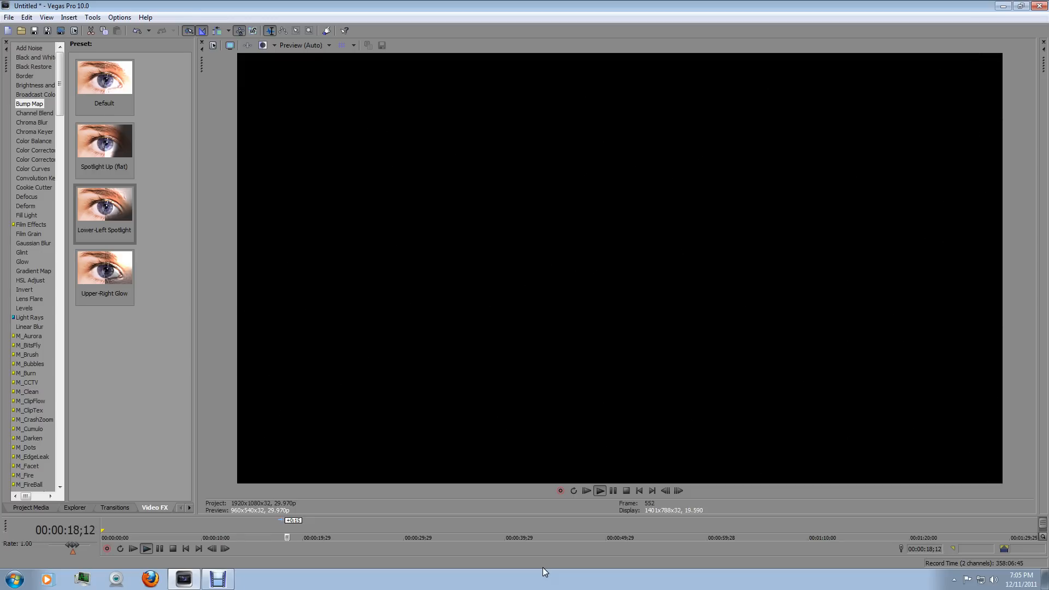
pyautogui.click(173, 549)
pyautogui.moveTo(395, 516); pyautogui.dragTo(408, 275)
pyautogui.moveTo(198, 196); pyautogui.dragTo(631, 181)
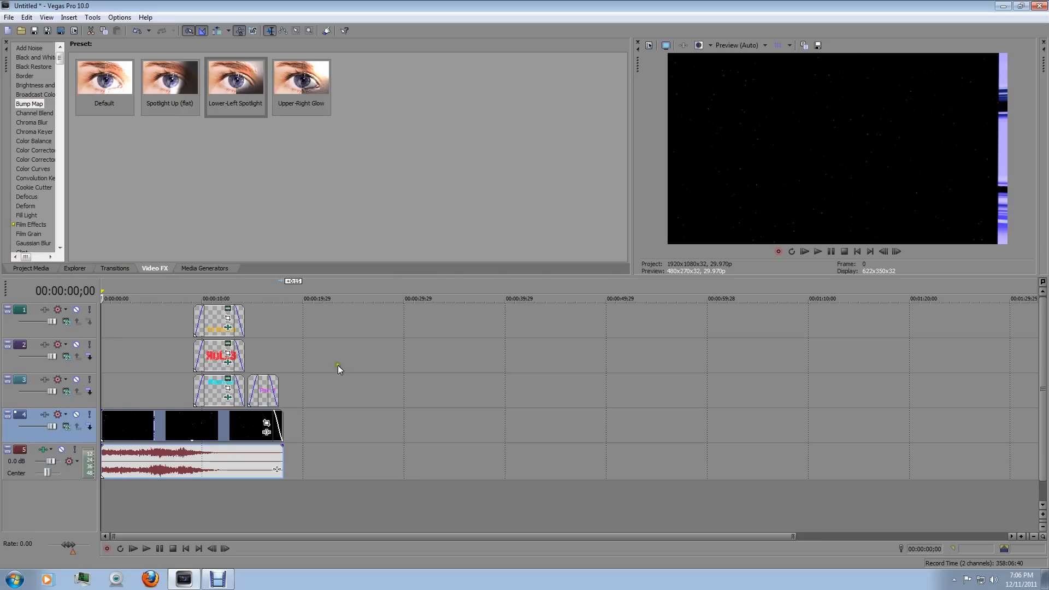
# Show the intro's frame at 00:00:11;10 with all three title lines in an enlarged video preview
pyautogui.click(217, 356)
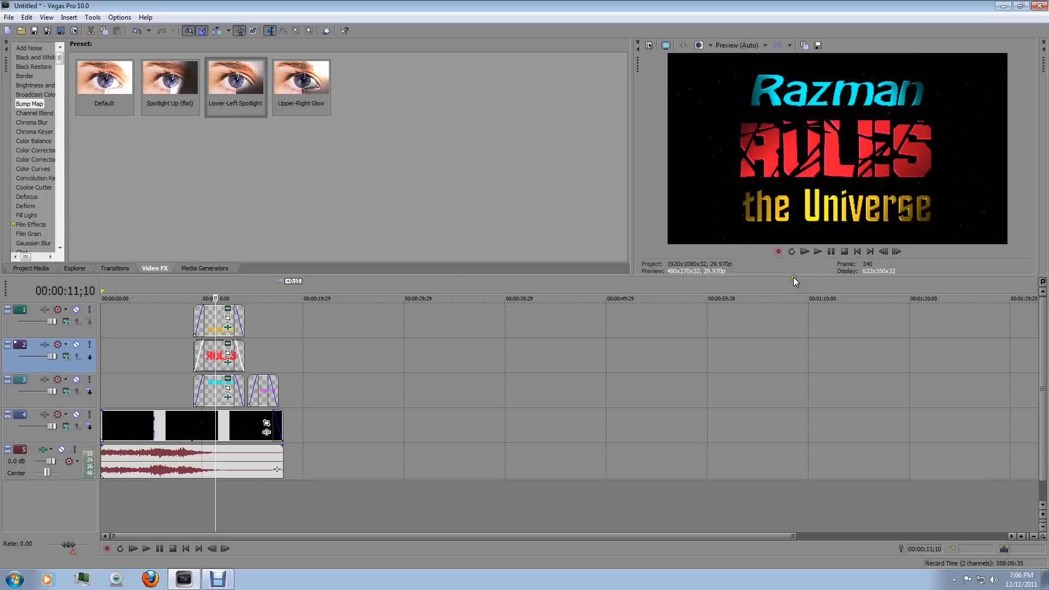
pyautogui.moveTo(793, 278); pyautogui.dragTo(785, 387)
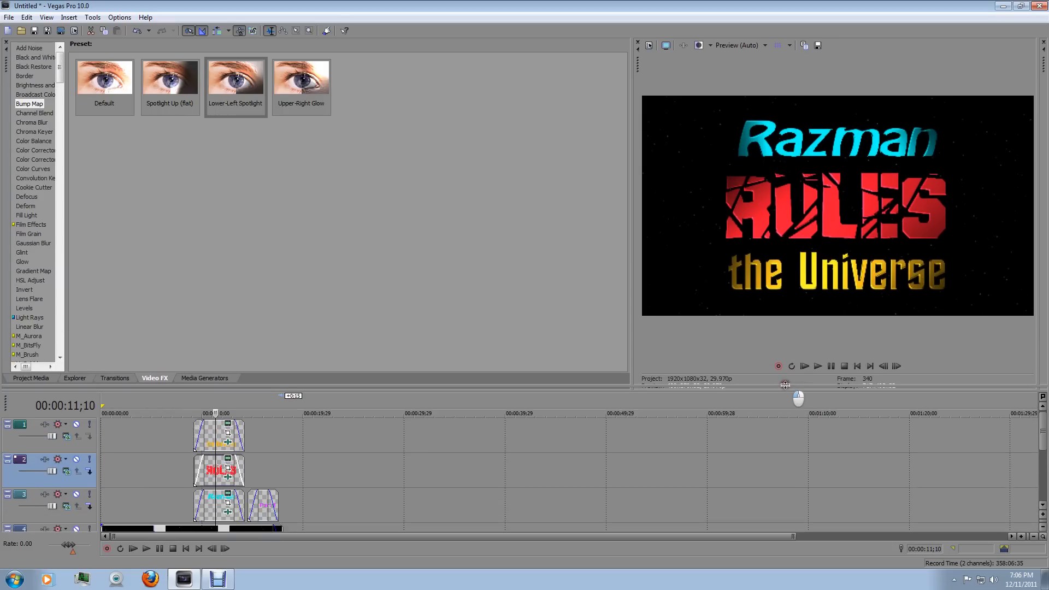
pyautogui.moveTo(632, 284); pyautogui.dragTo(482, 276)
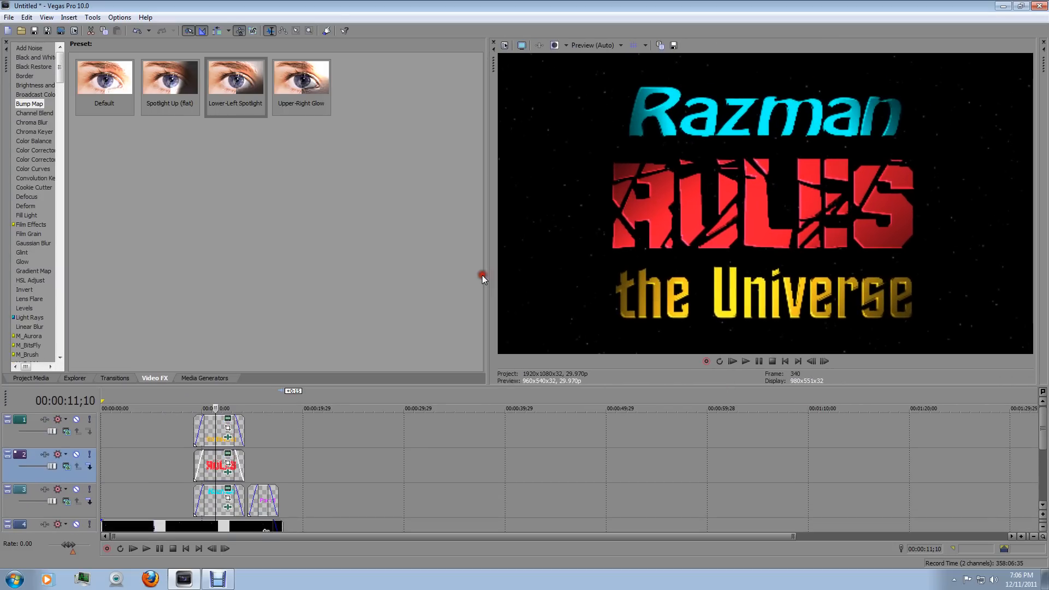
# Remove the Bump Map effect from the yellow, red and cyan title text events on tracks 1, 2 and 3
pyautogui.click(228, 437)
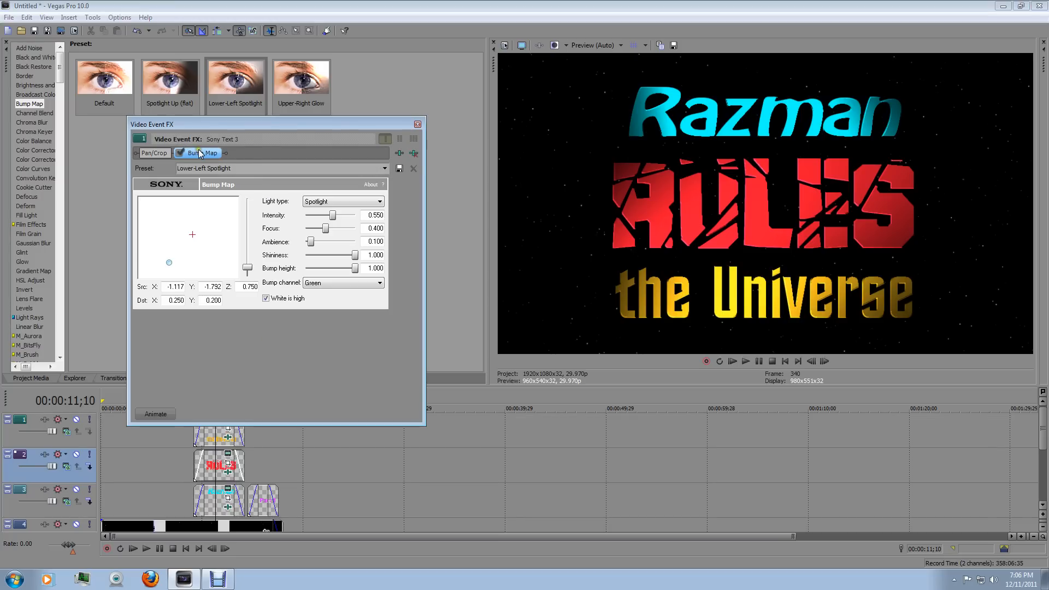
pyautogui.click(414, 153)
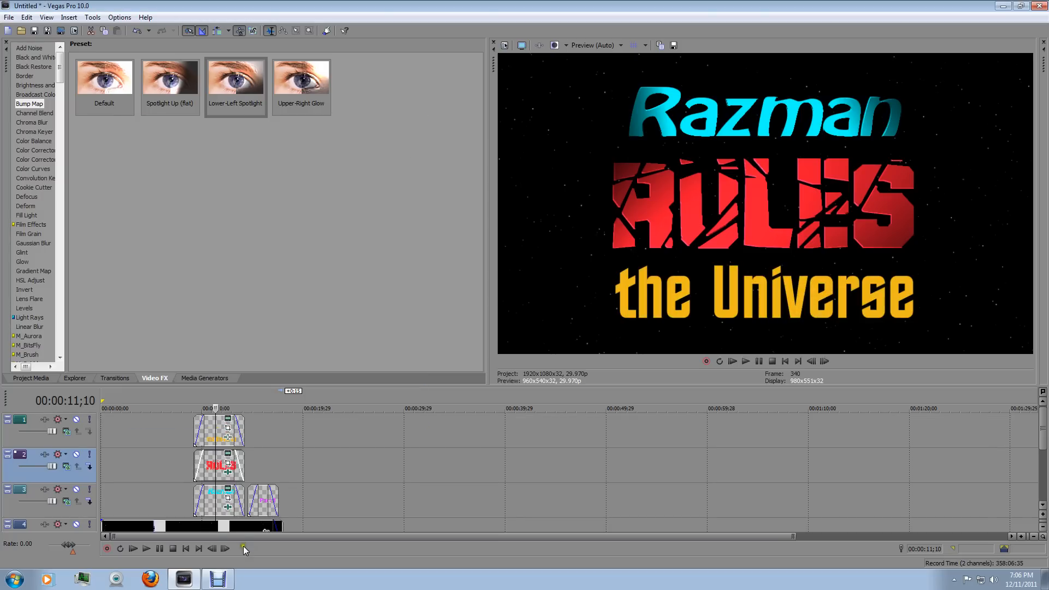
pyautogui.click(228, 473)
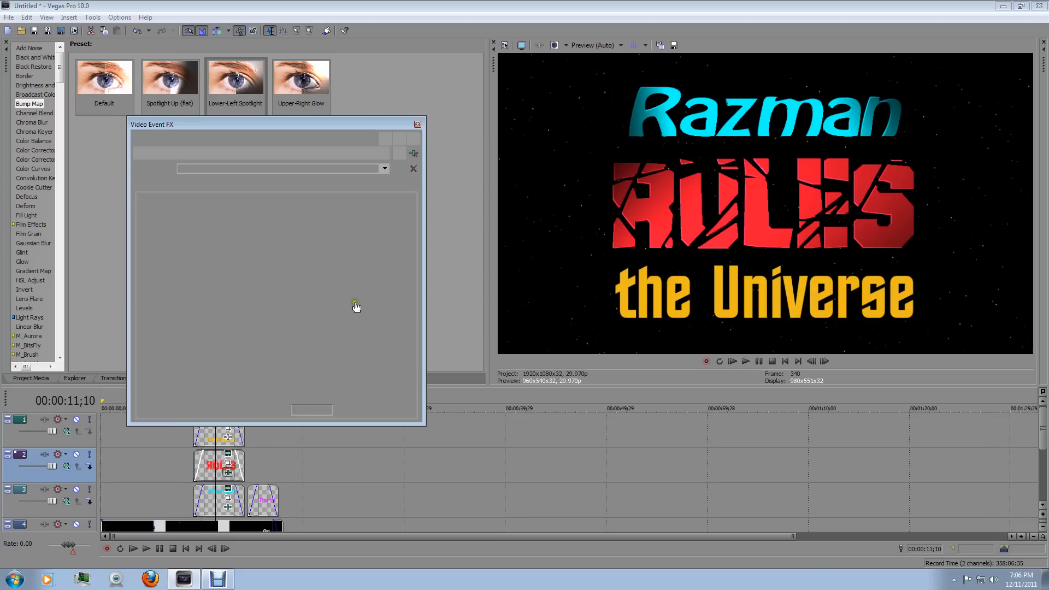
pyautogui.click(413, 154)
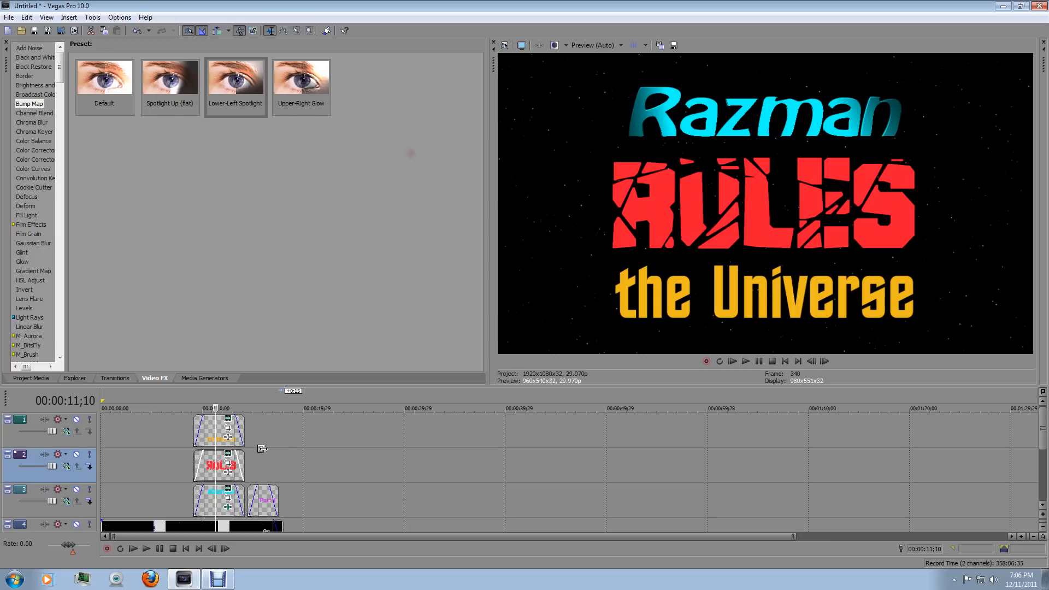
pyautogui.click(228, 507)
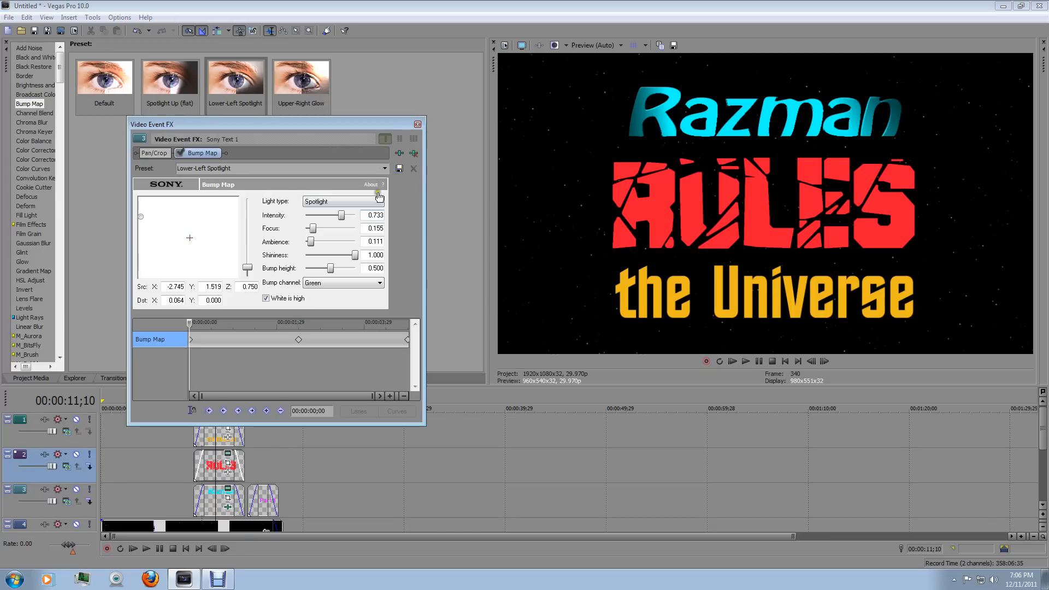
pyautogui.click(416, 154)
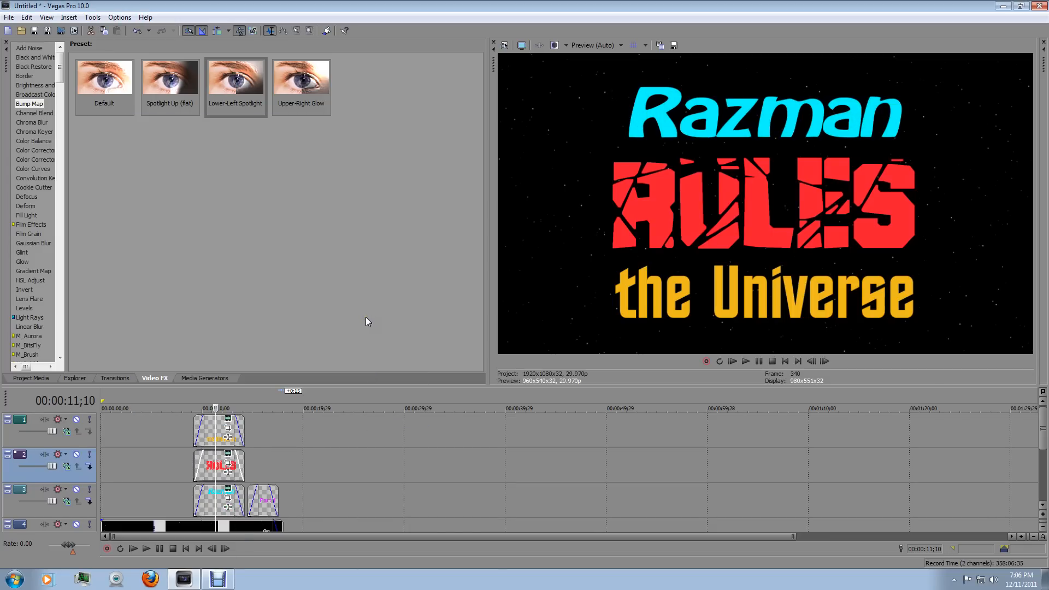
# Undo the removal of the Bump Map effect from the cyan title text event on track 3
pyautogui.hotkey('ctrl', 'z')
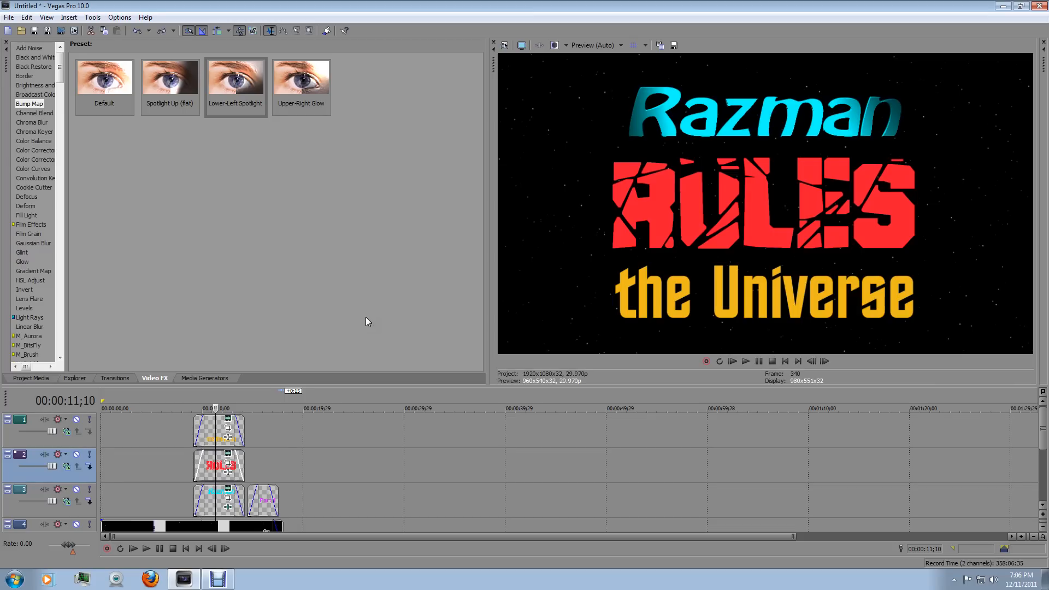